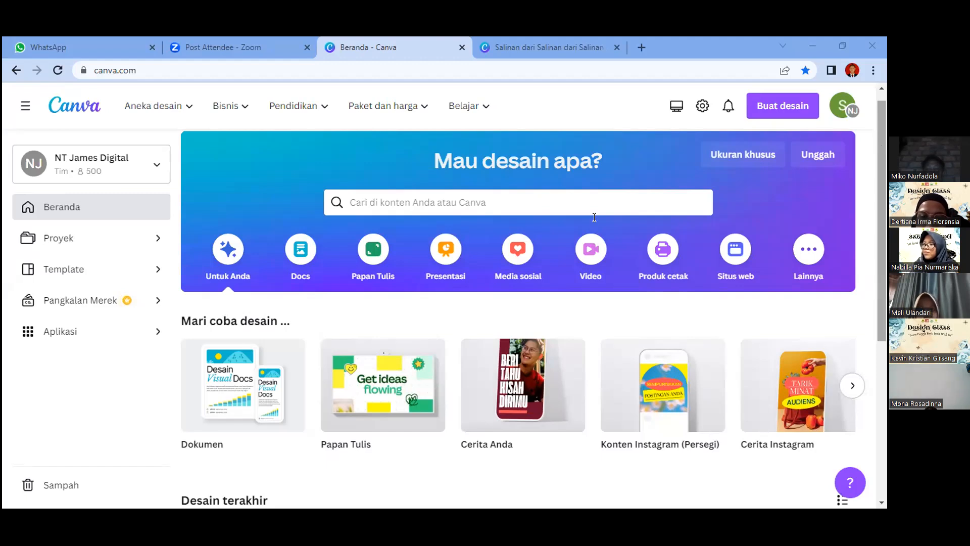
scroll(595, 217, "up", 1)
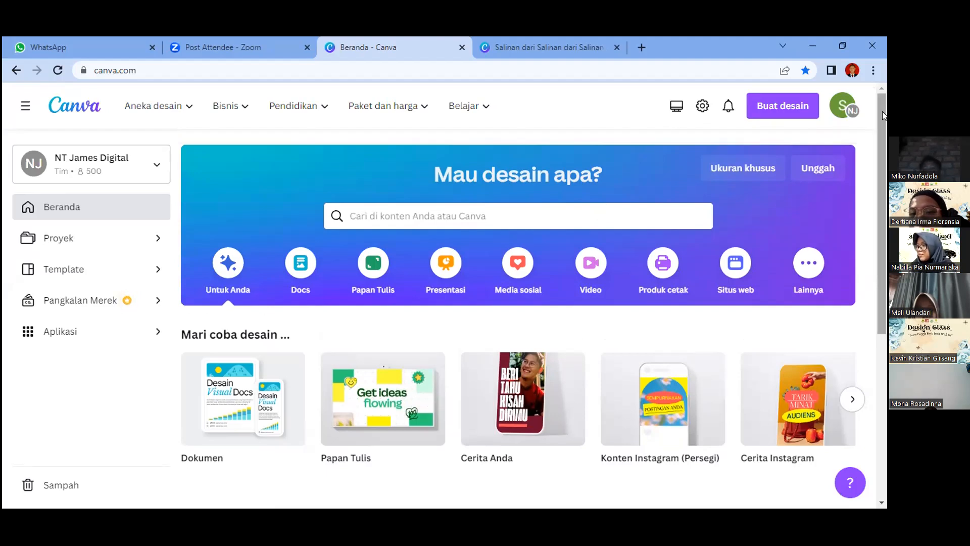
scroll(883, 107, "down", 3)
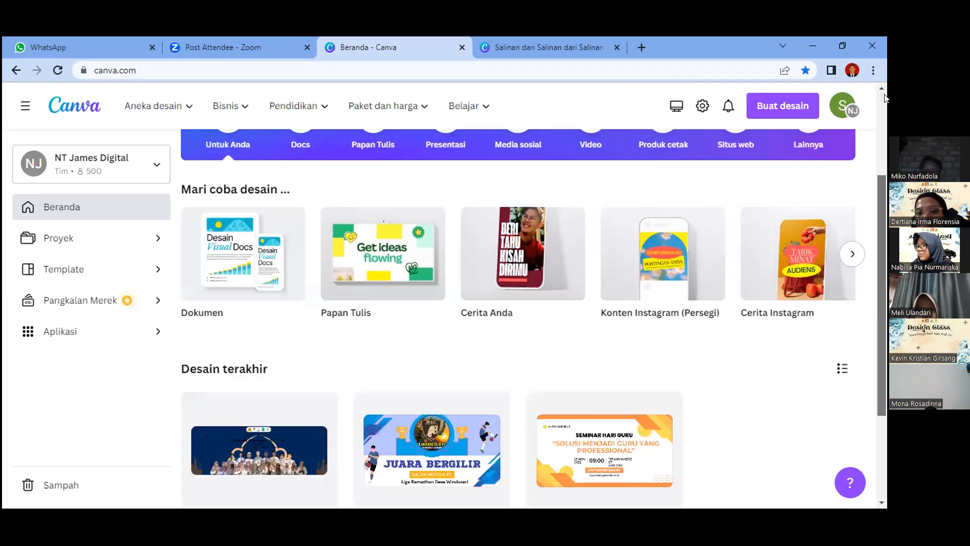
scroll(885, 97, "up", 3)
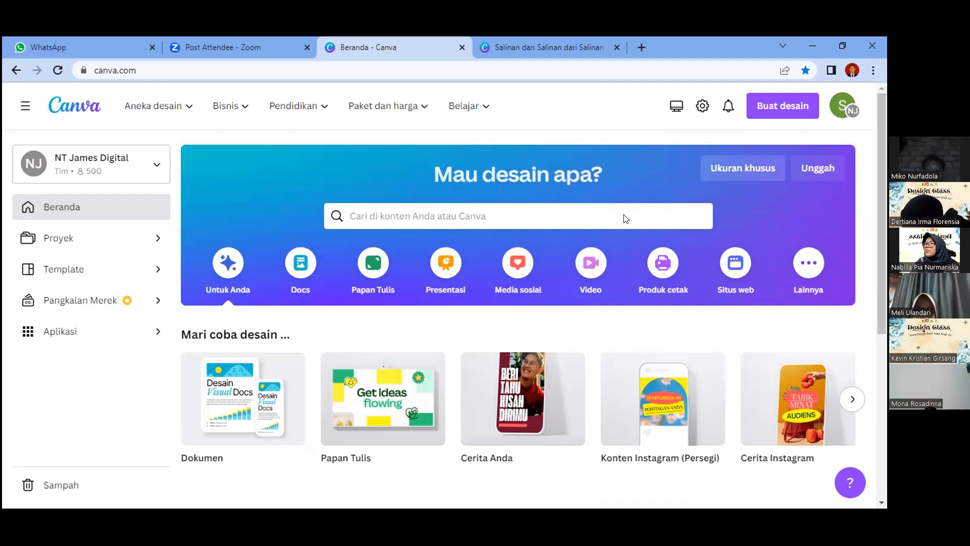
Look at the custom size form and browse the suggested design types offered for a new design.
left_click(739, 171)
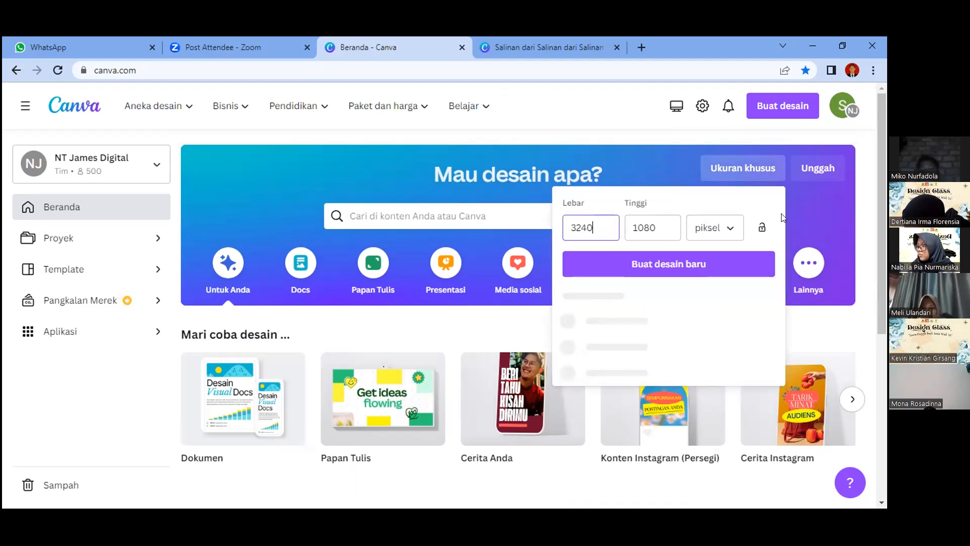
left_click(760, 106)
left_click(763, 107)
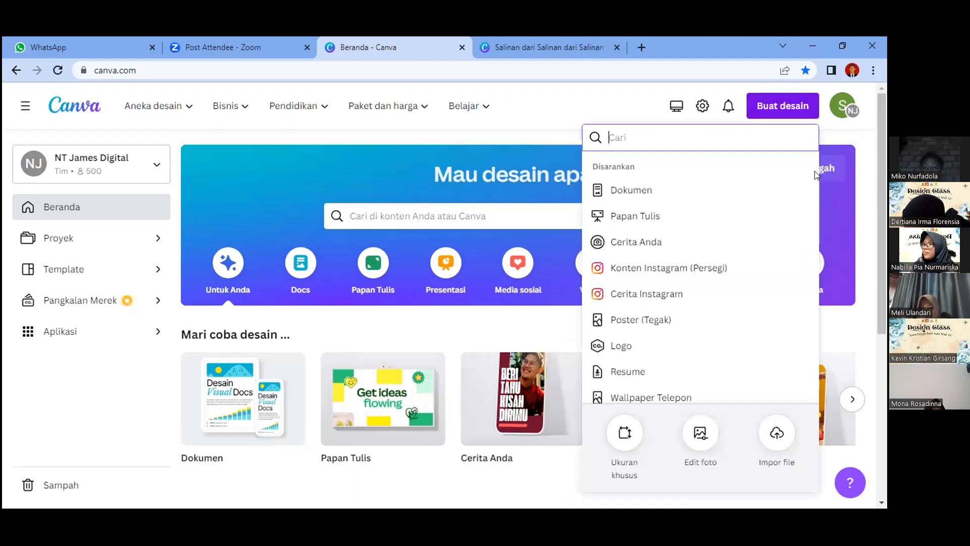
scroll(815, 191, "down", 2)
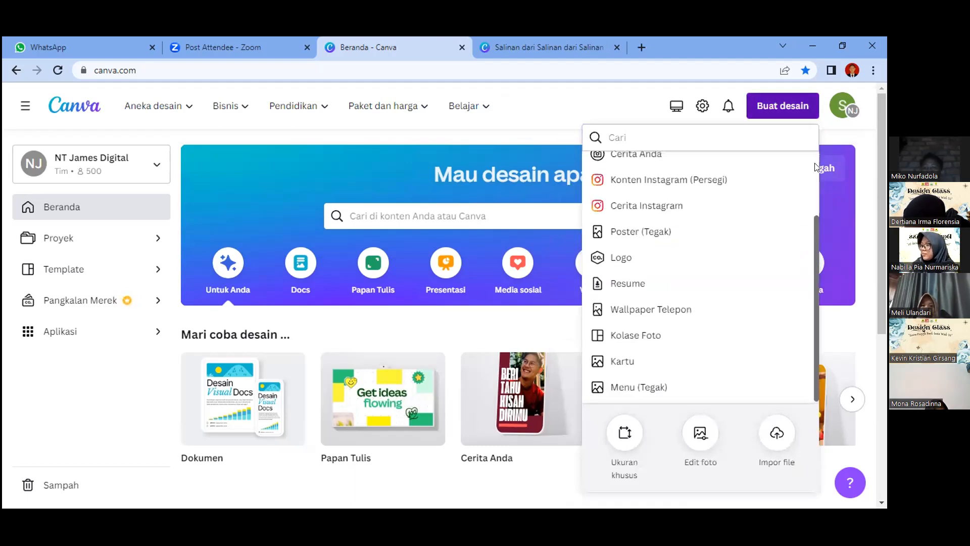
scroll(817, 154, "up", 2)
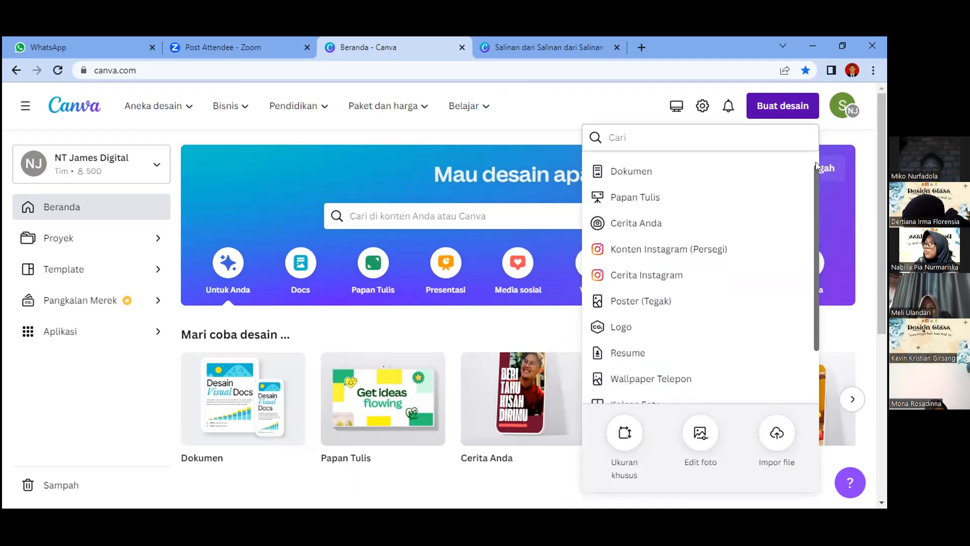
scroll(816, 156, "down", 1)
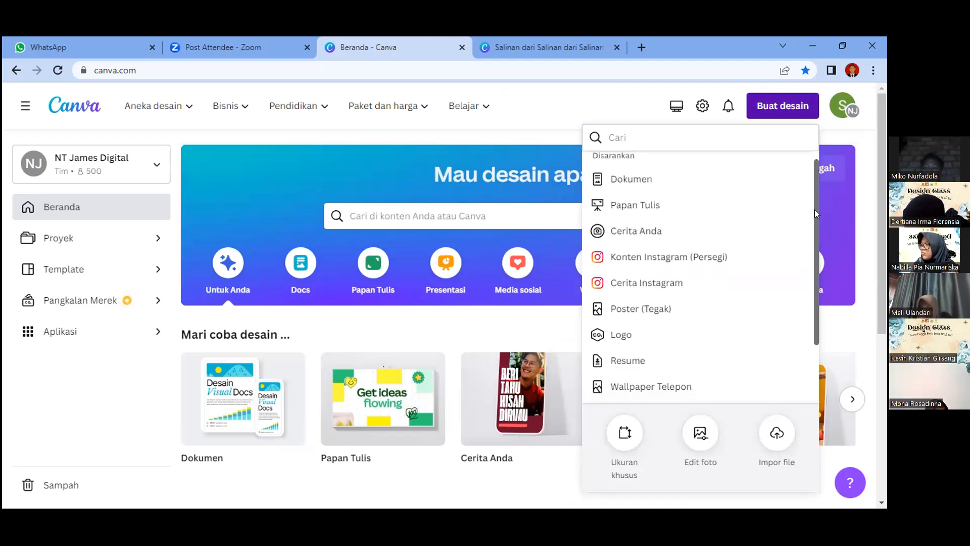
scroll(813, 224, "down", 2)
scroll(815, 200, "up", 1)
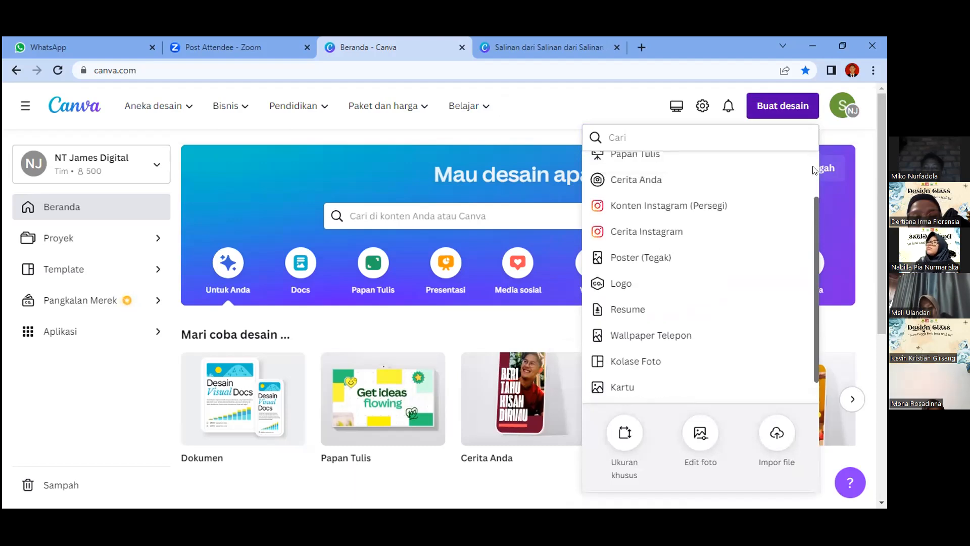
scroll(814, 152, "up", 2)
scroll(813, 171, "down", 1)
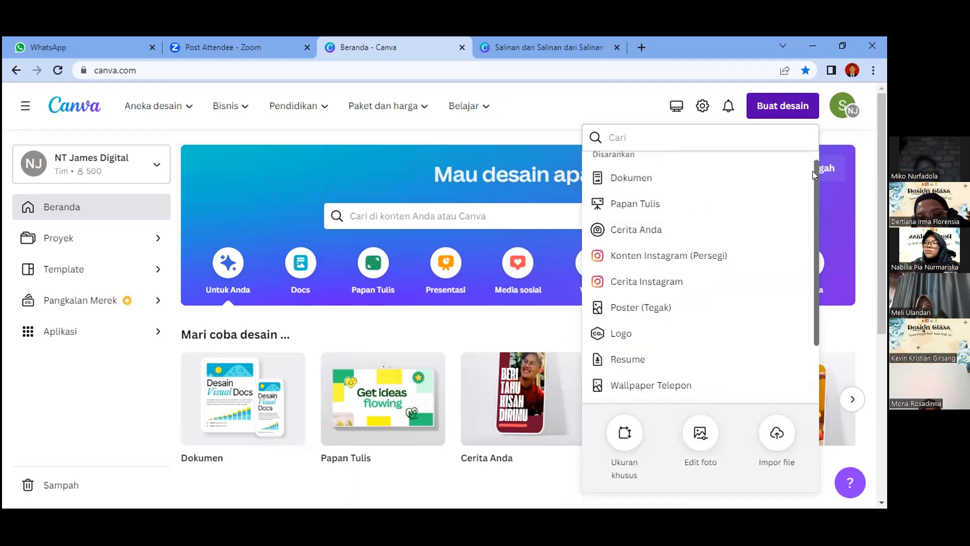
scroll(812, 171, "down", 1)
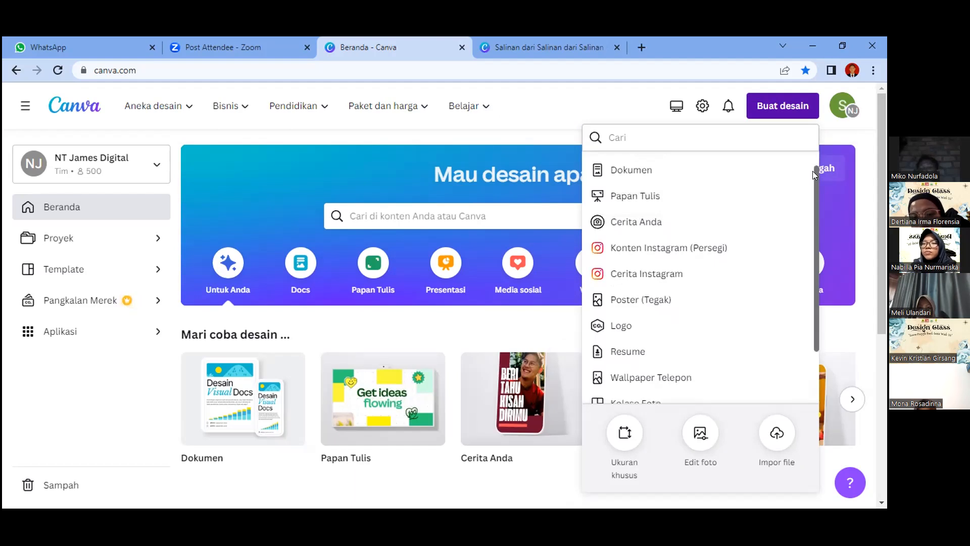
scroll(814, 152, "up", 1)
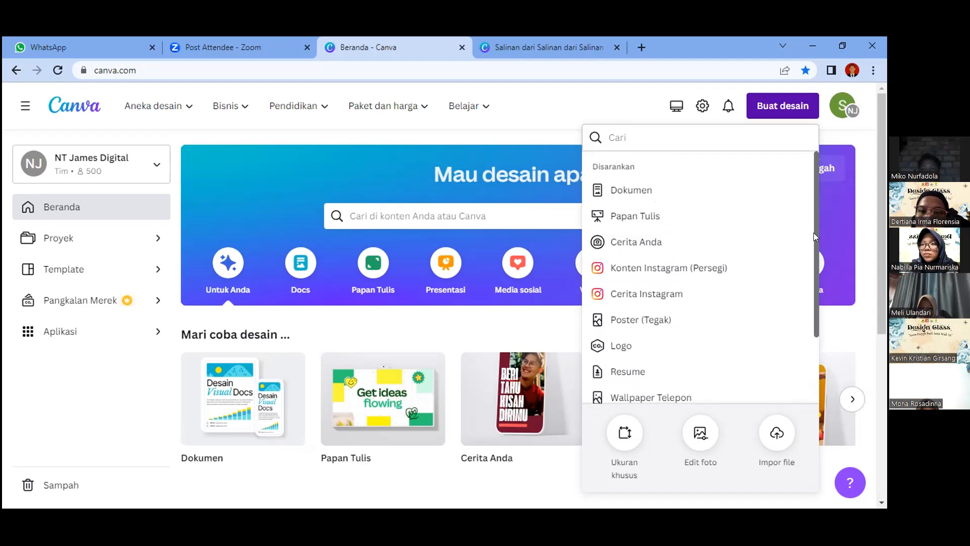
scroll(814, 232, "down", 3)
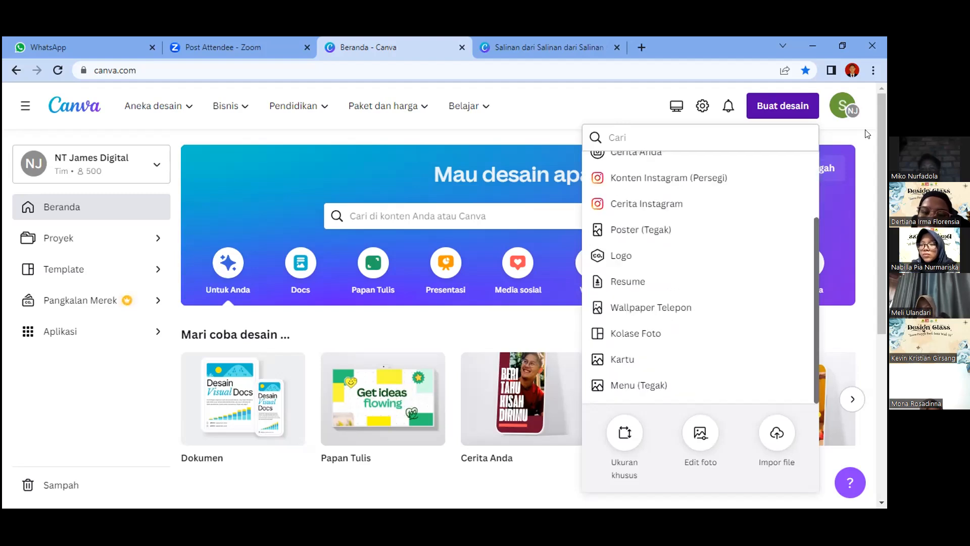
scroll(804, 253, "up", 3)
left_click(785, 106)
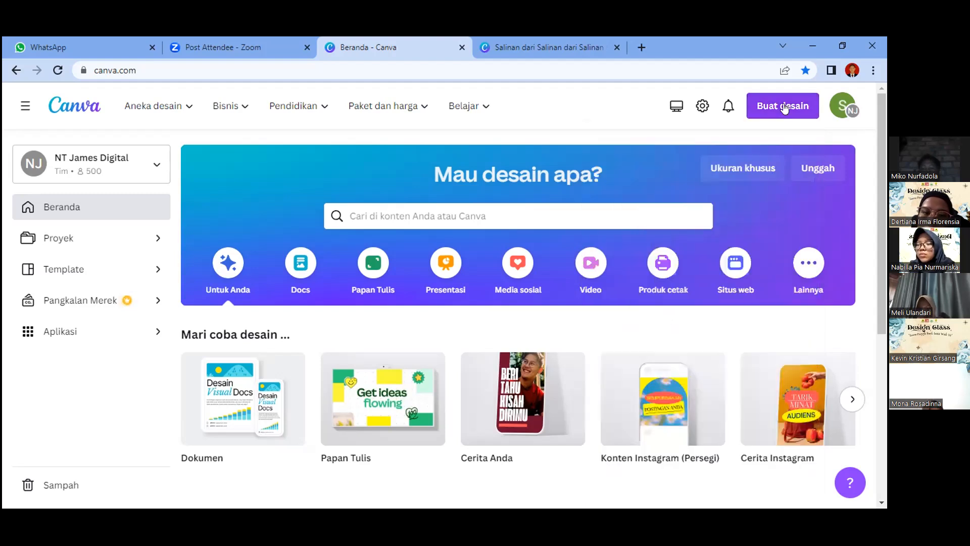
Start a new custom-size design and set its width to 3240 pixels.
left_click(788, 107)
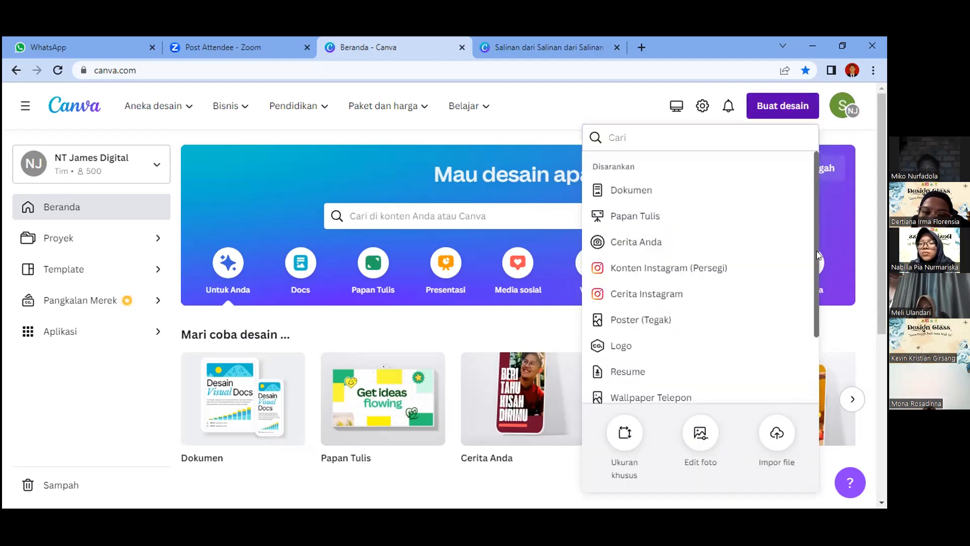
scroll(817, 251, "down", 2)
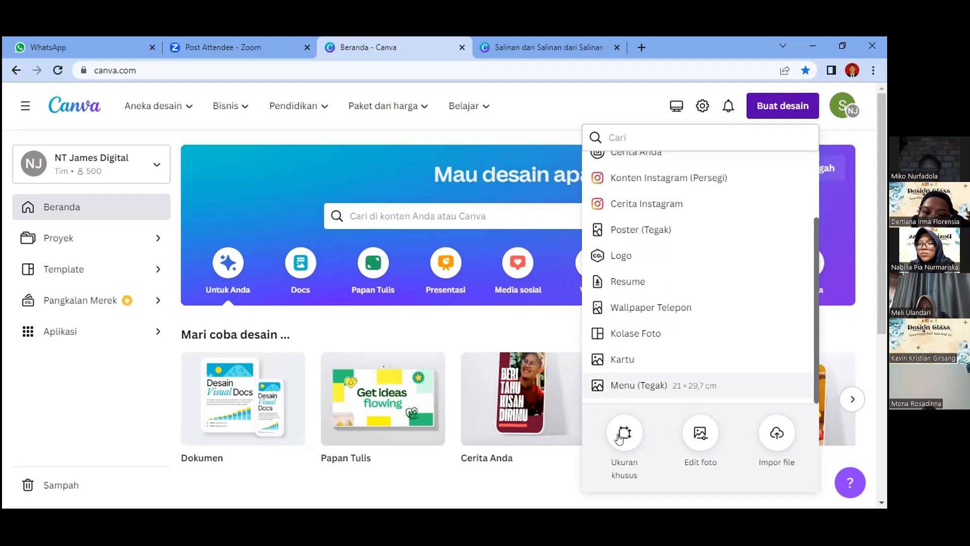
left_click(619, 438)
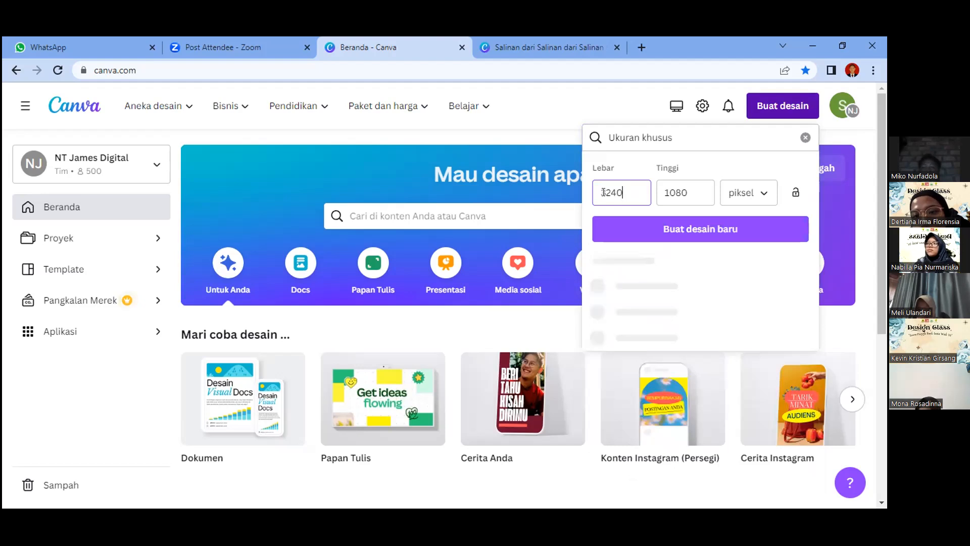
left_click(670, 194)
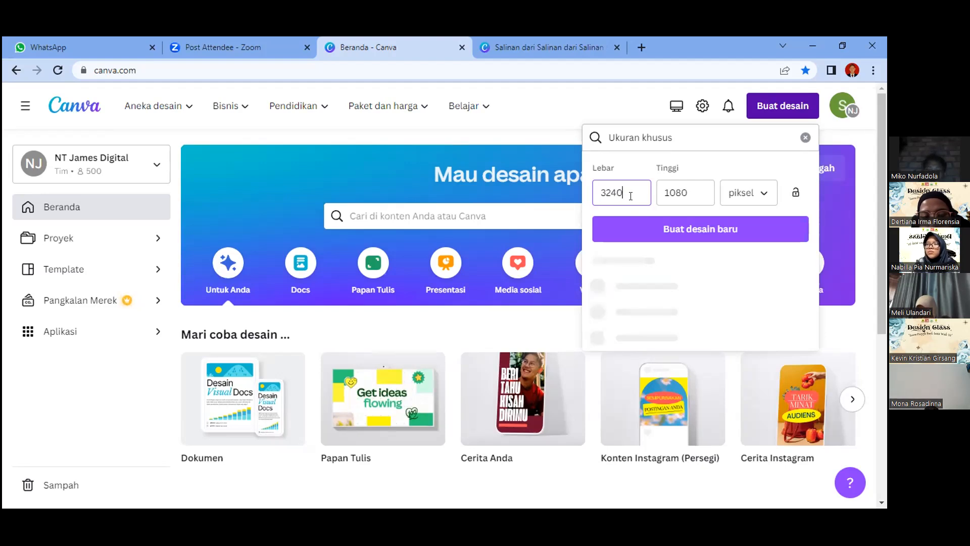
key("BackSpace")
key("BackSpace")
key("BackSpace")
key("BackSpace")
type("3")
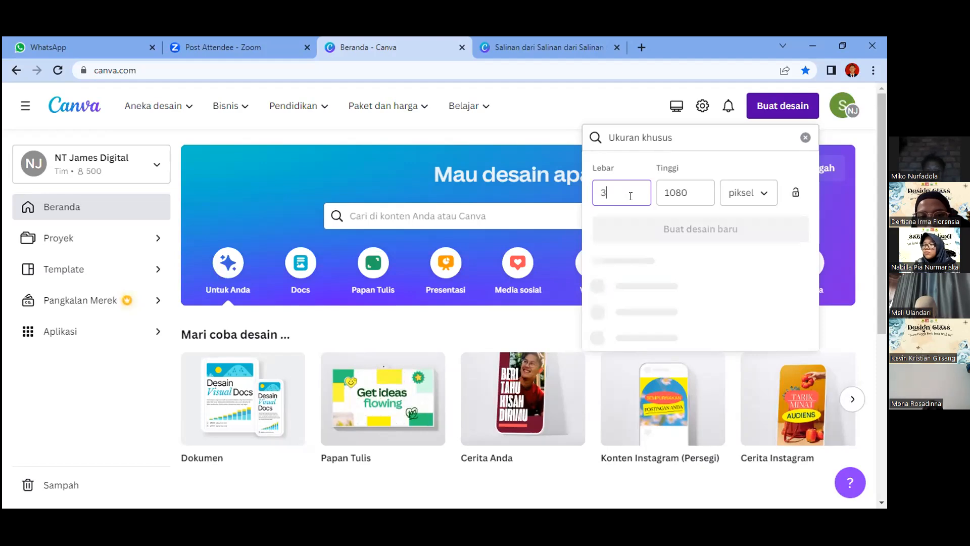
type("240")
Set the height to 3240 pixels and create the new blank design.
left_click(693, 192)
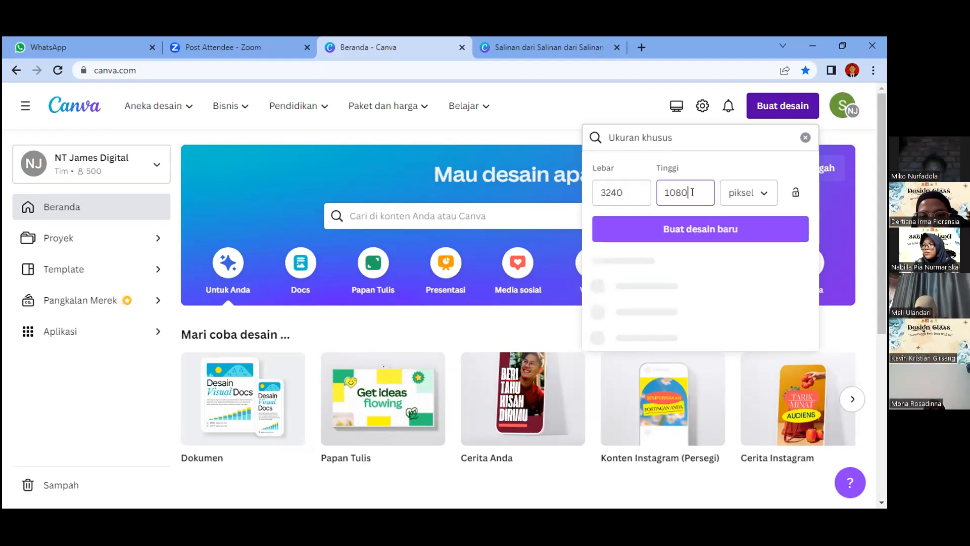
key("BackSpace")
key("BackSpace")
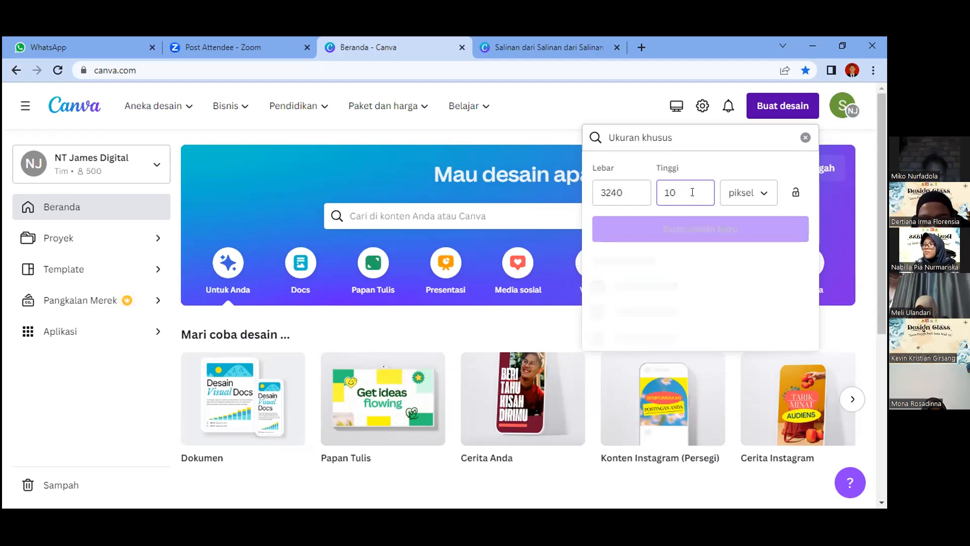
key("BackSpace")
key("BackSpace")
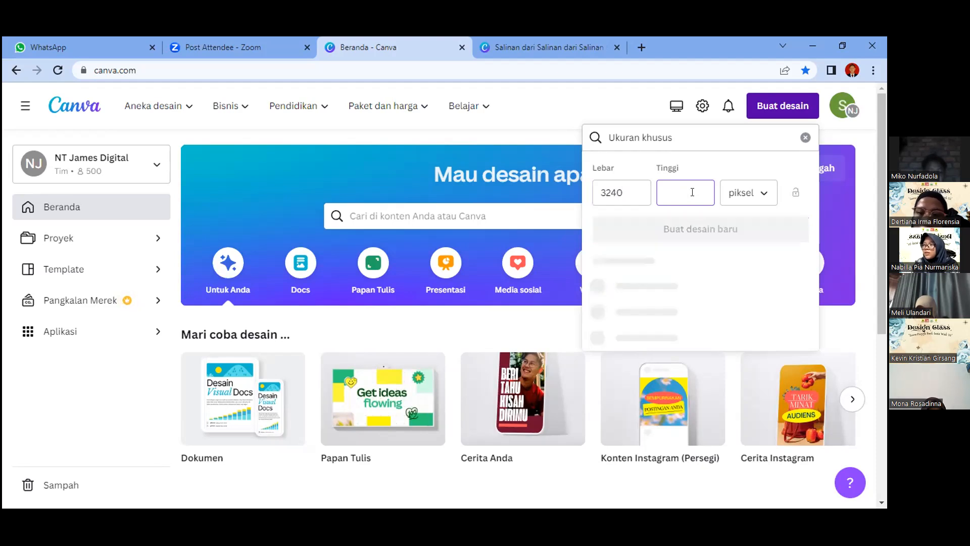
type("3240")
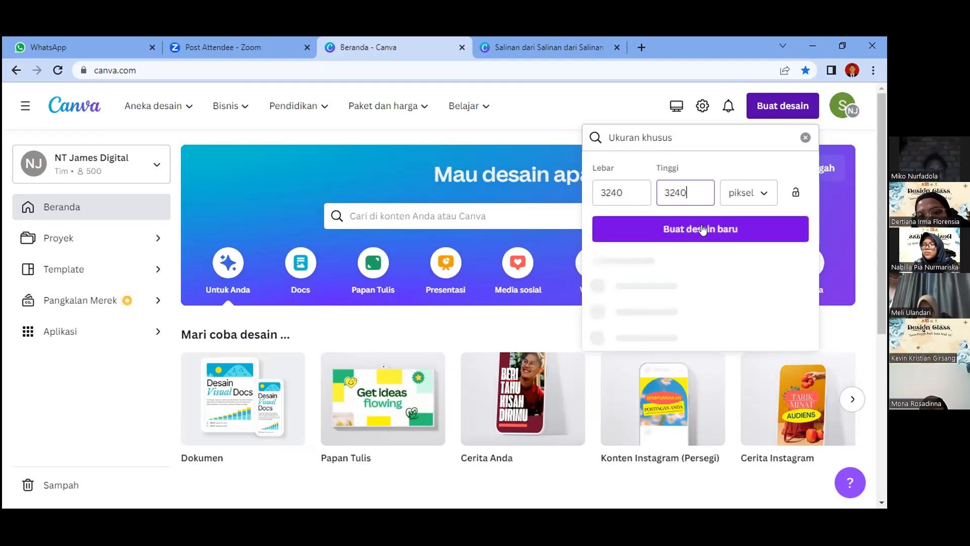
left_click(748, 230)
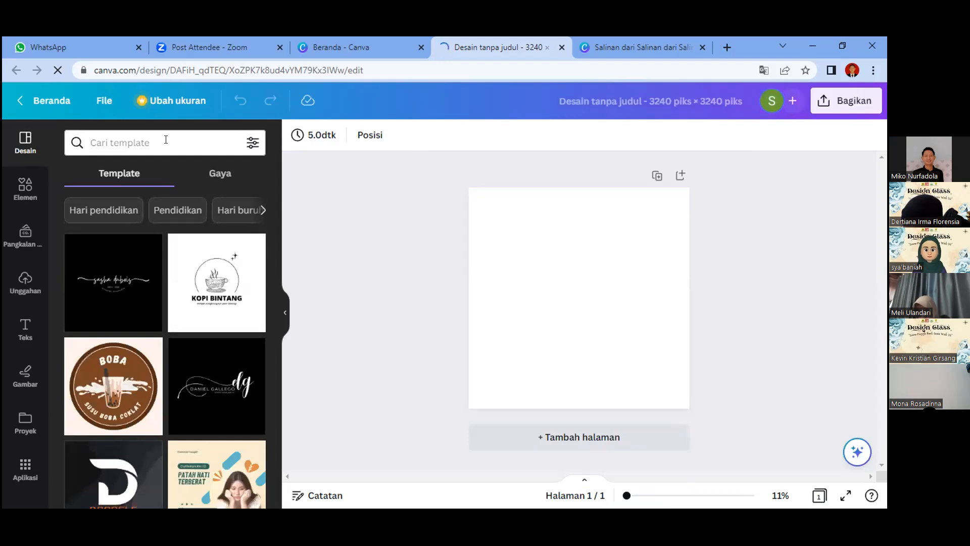
left_click(166, 139)
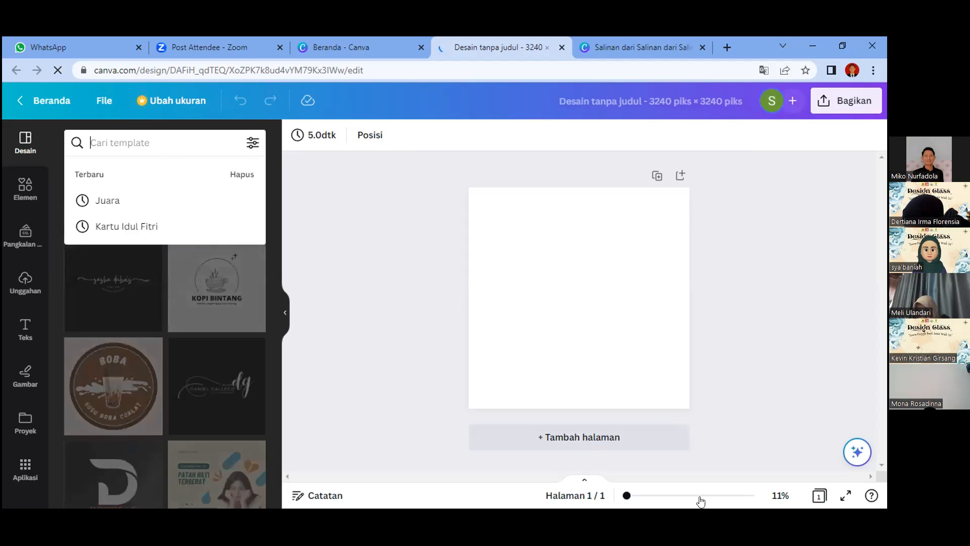
left_click(676, 208)
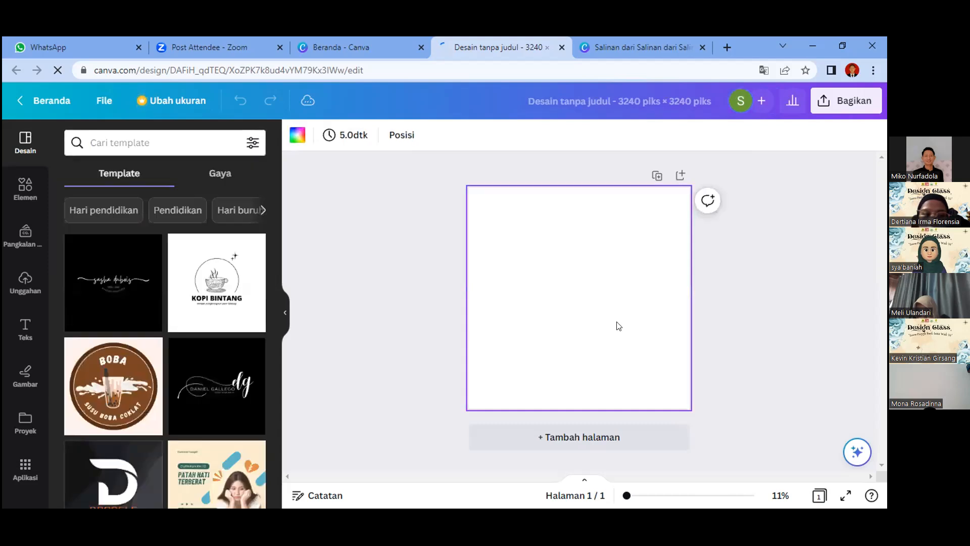
scroll(617, 325, "up", 1)
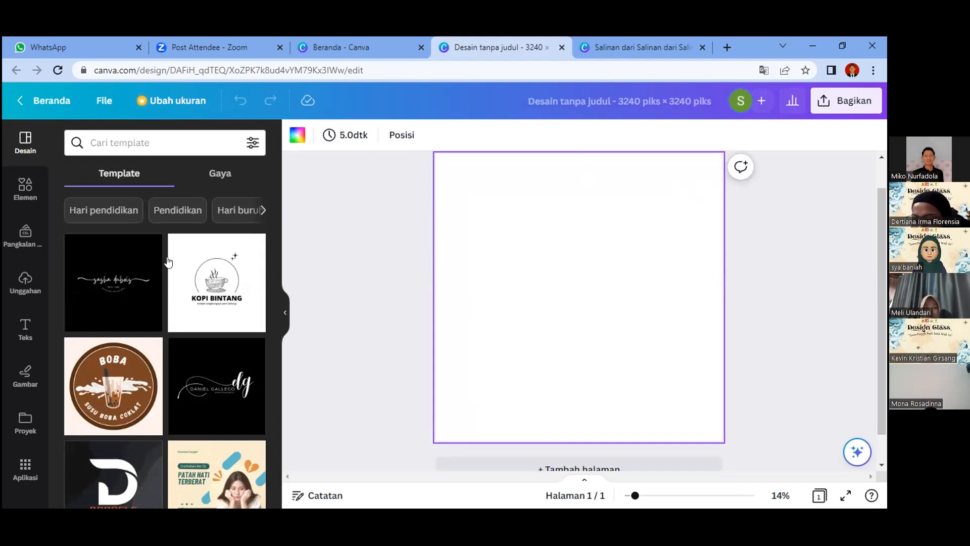
Add a heading text box to the blank page and replace its placeholder with "Kelas Desain".
left_click(20, 332)
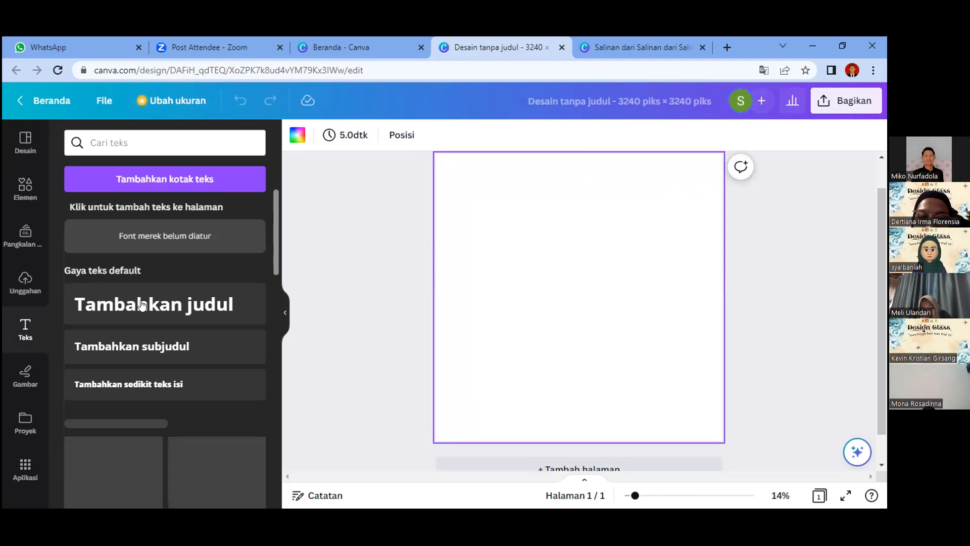
left_click(142, 305)
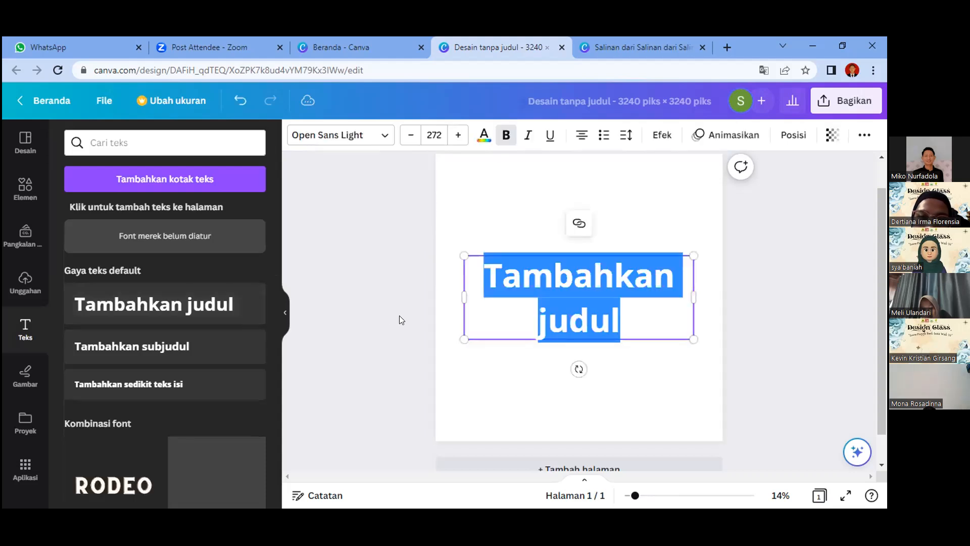
key("BackSpace")
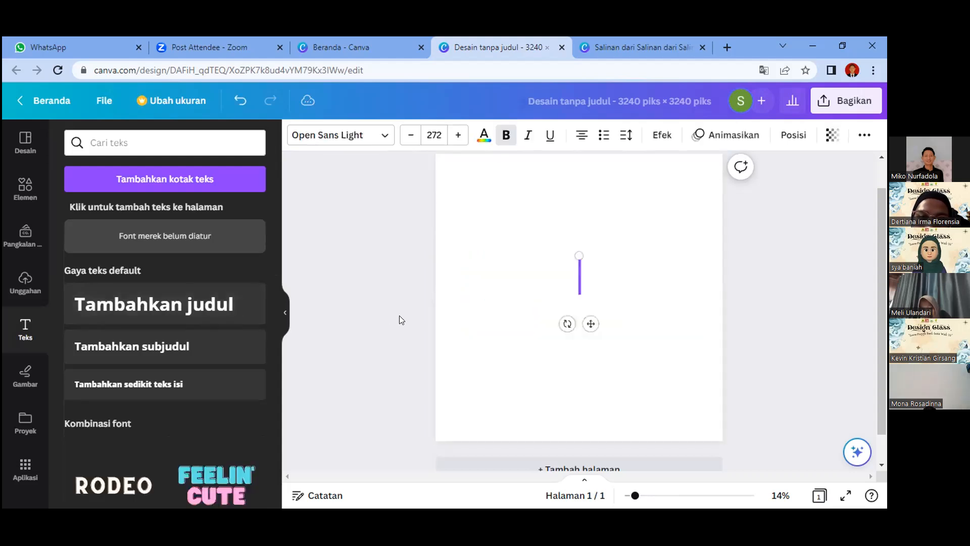
type("Kelas")
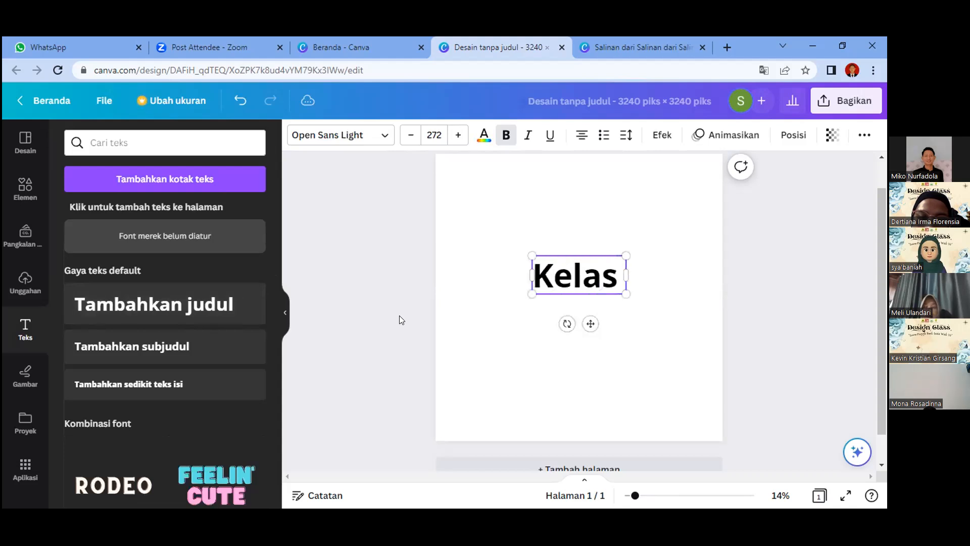
type("dESA")
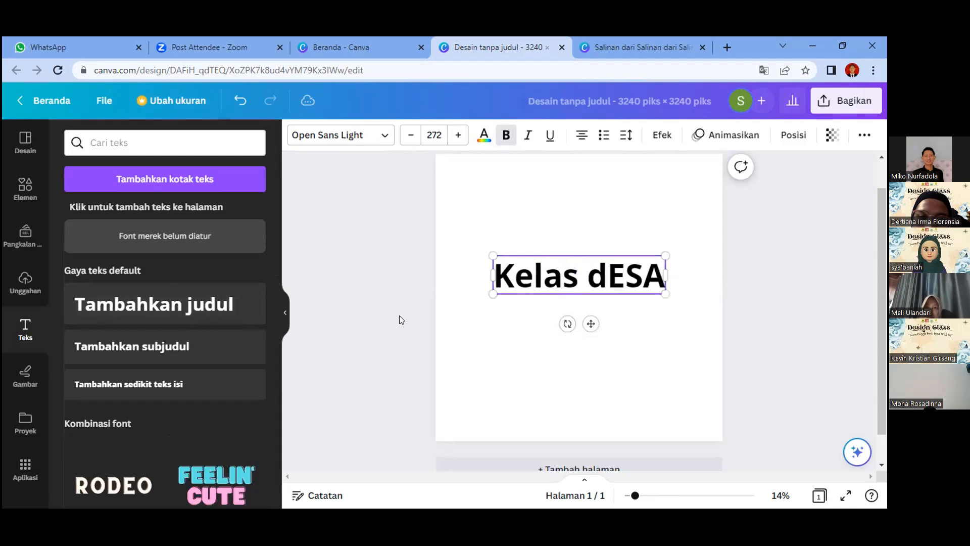
key("ctrl+z")
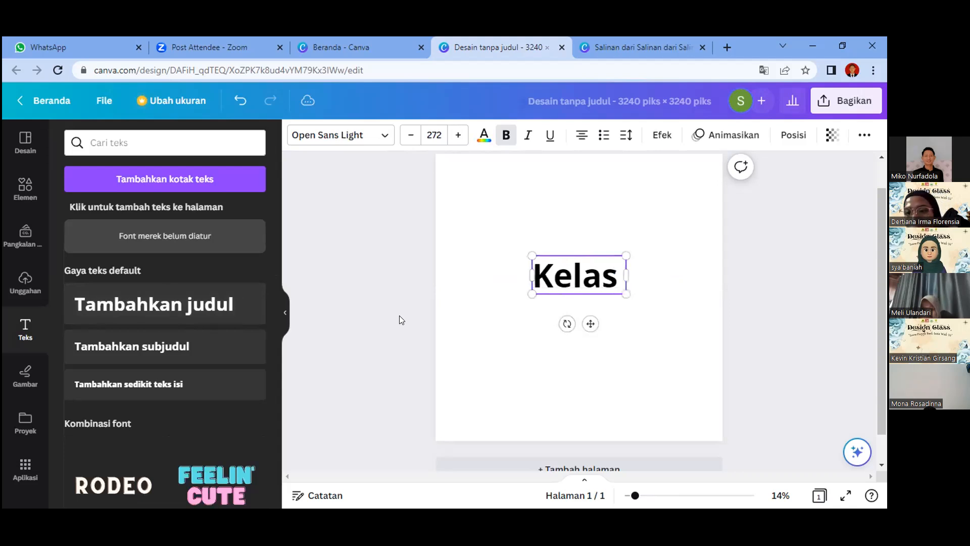
type("Desai")
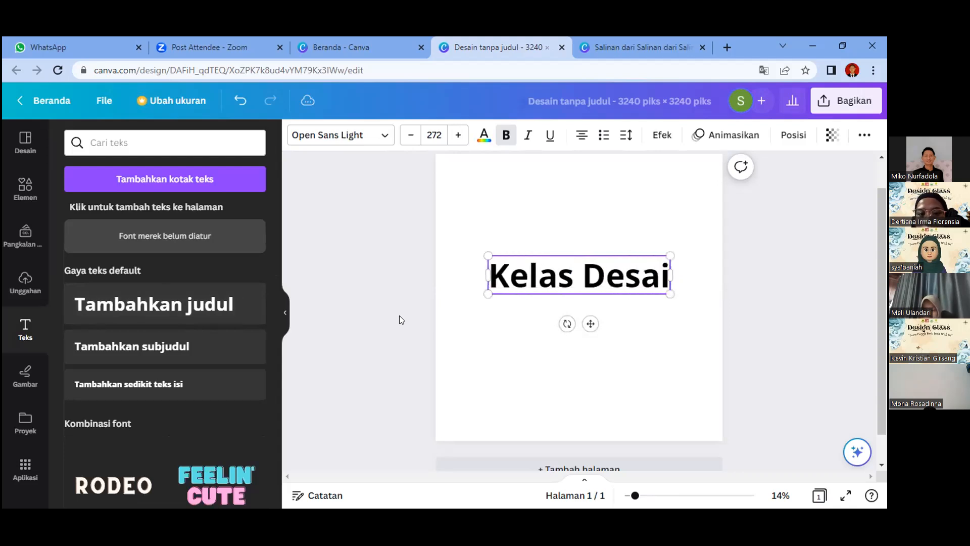
type("n")
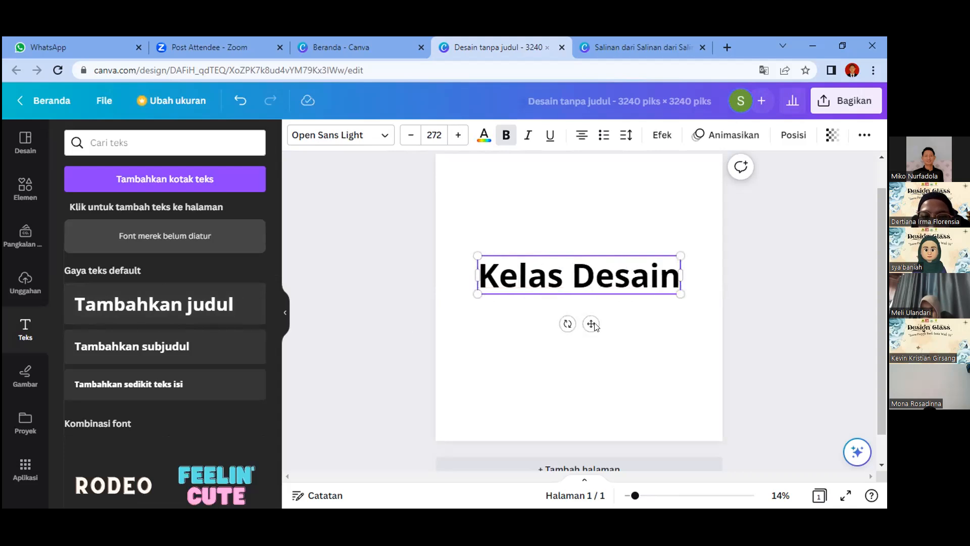
Move the "Kelas Desain" heading near the page's top edge and add a subheading below it reading "Amati, Tiru Dan Modifikasi".
left_click_drag(590, 322, 591, 238)
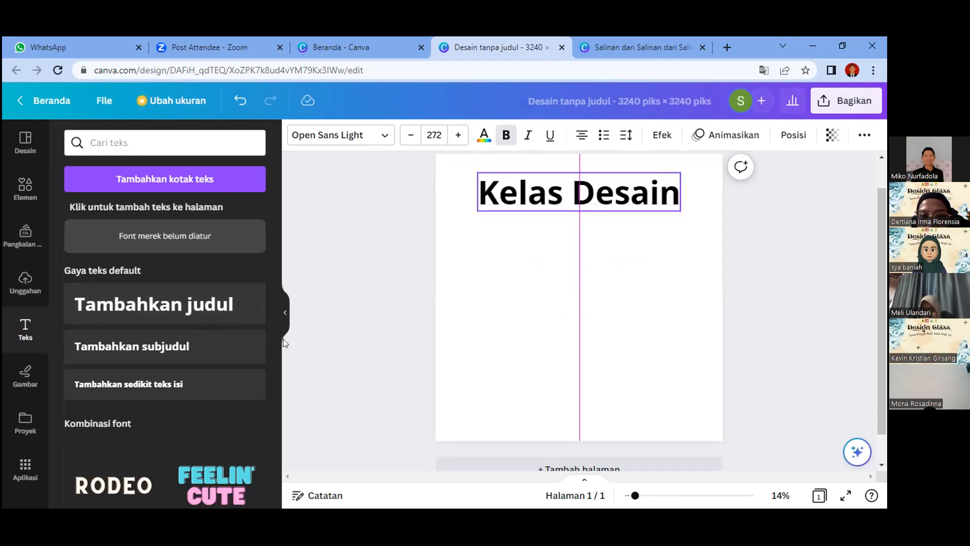
left_click(161, 348)
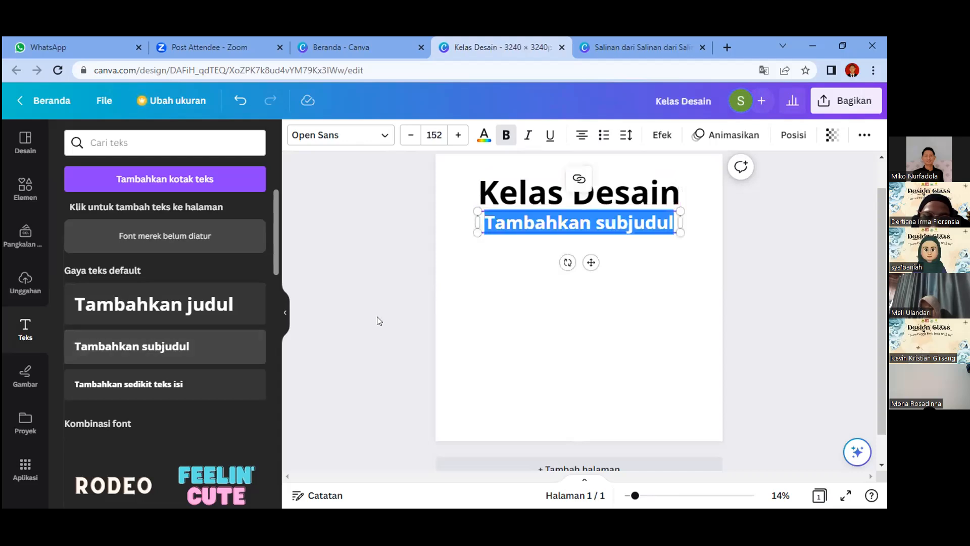
key("BackSpace")
type("a")
key("BackSpace")
type("a")
key("BackSpace")
type("a")
key("BackSpace")
type("A")
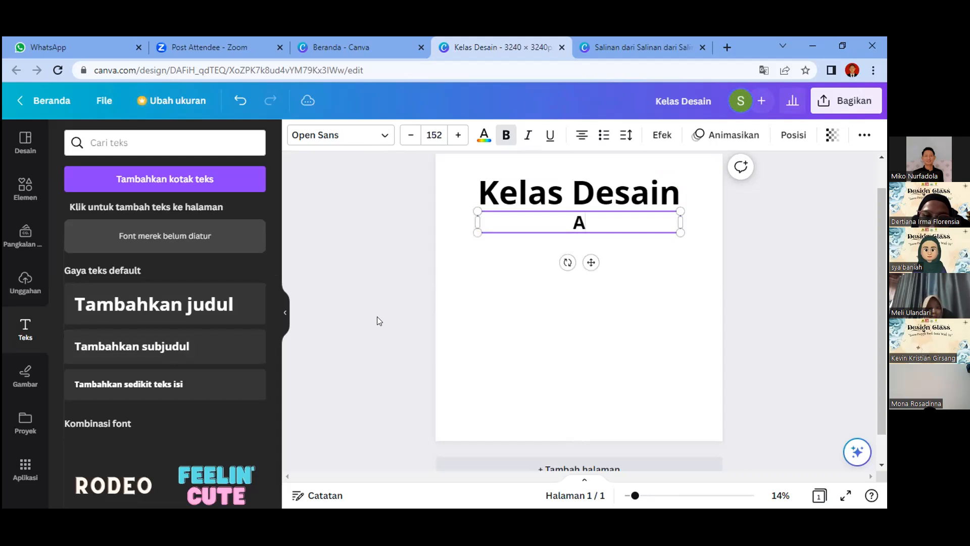
type("mat")
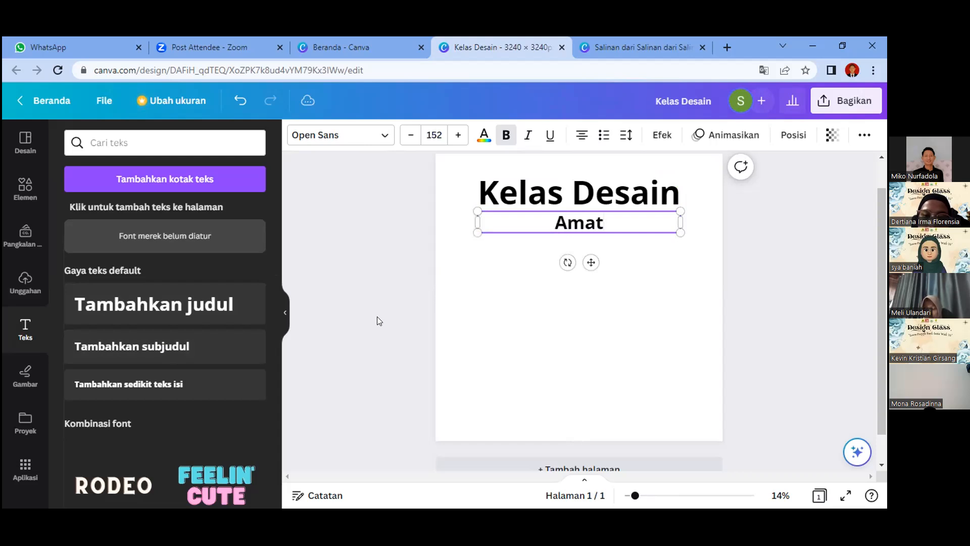
type("i, ")
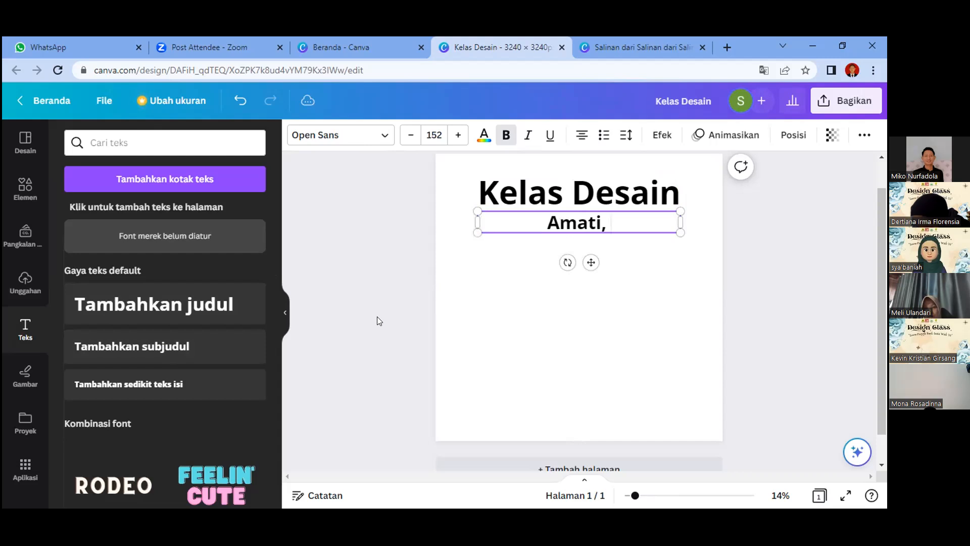
type("T")
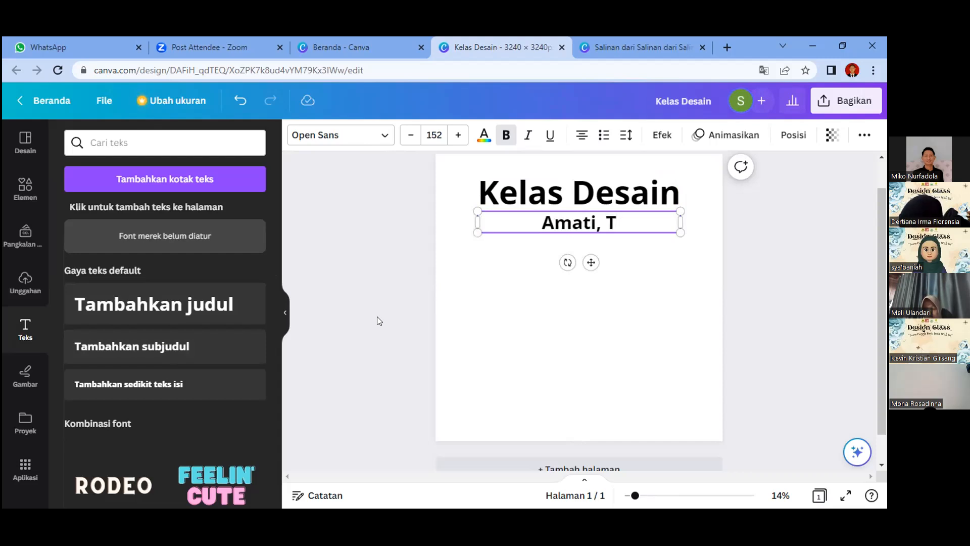
type("iru D")
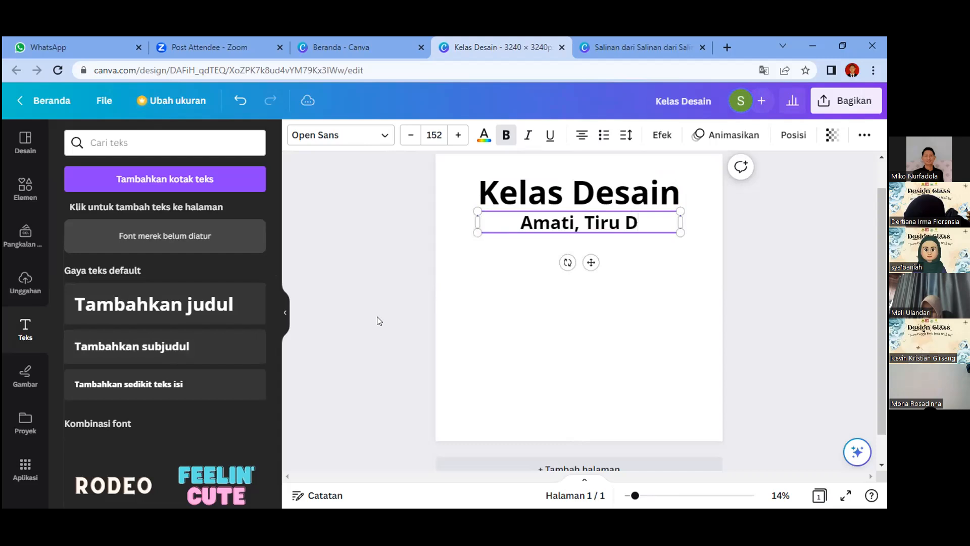
type("an ")
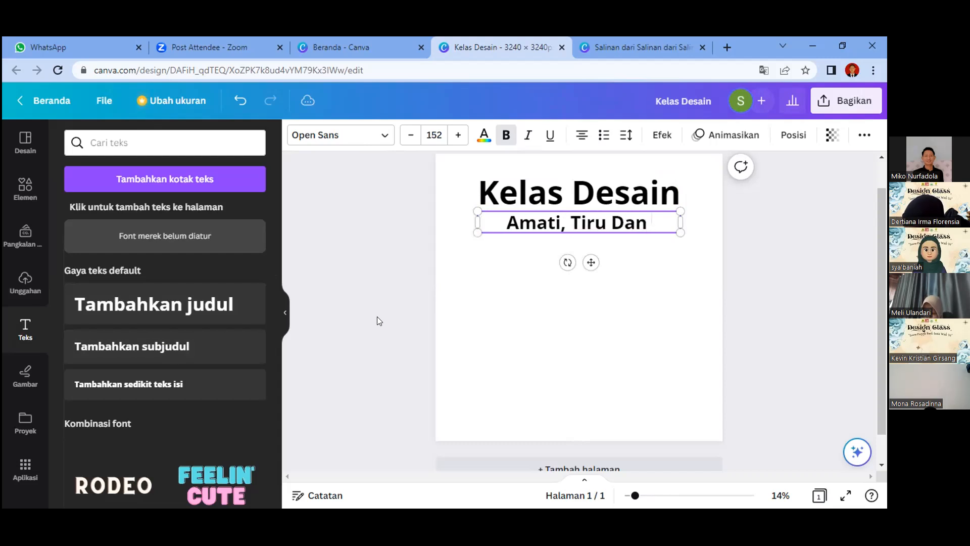
type("Modif")
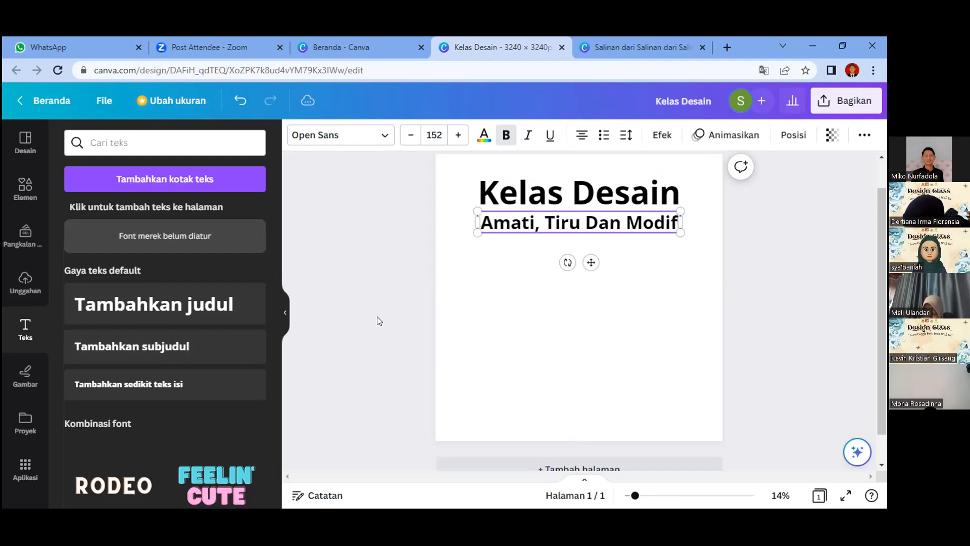
type("ikasi")
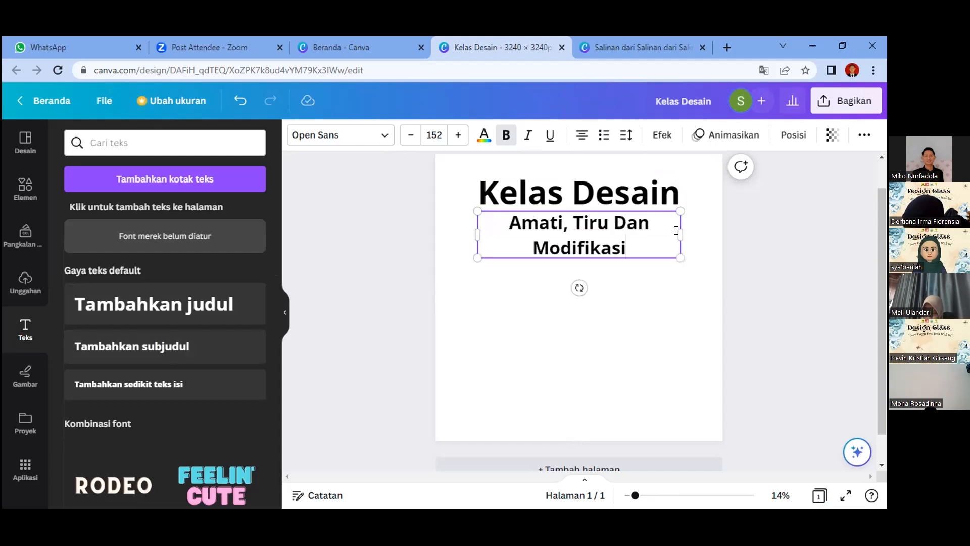
Widen the subheading's text box until its text fits on one line and centre it under the heading.
left_click_drag(677, 230, 731, 231)
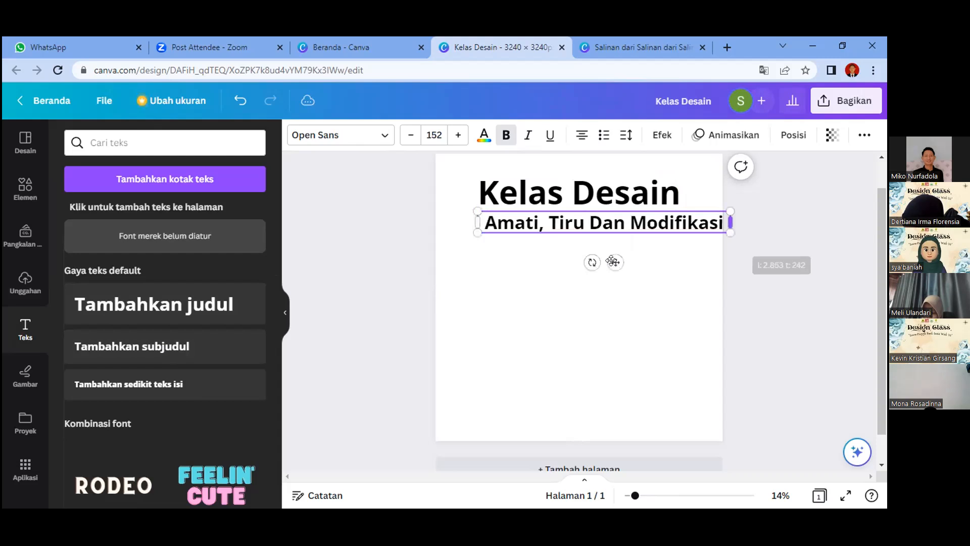
left_click_drag(578, 262, 585, 261)
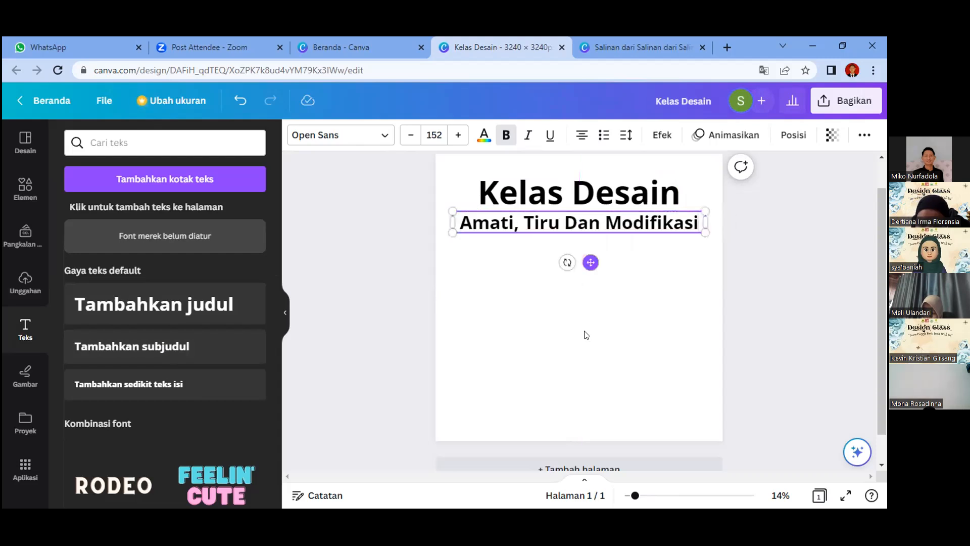
Add a body text box in the middle of the page and enter "Desain merupakan suatu karya".
left_click(540, 207)
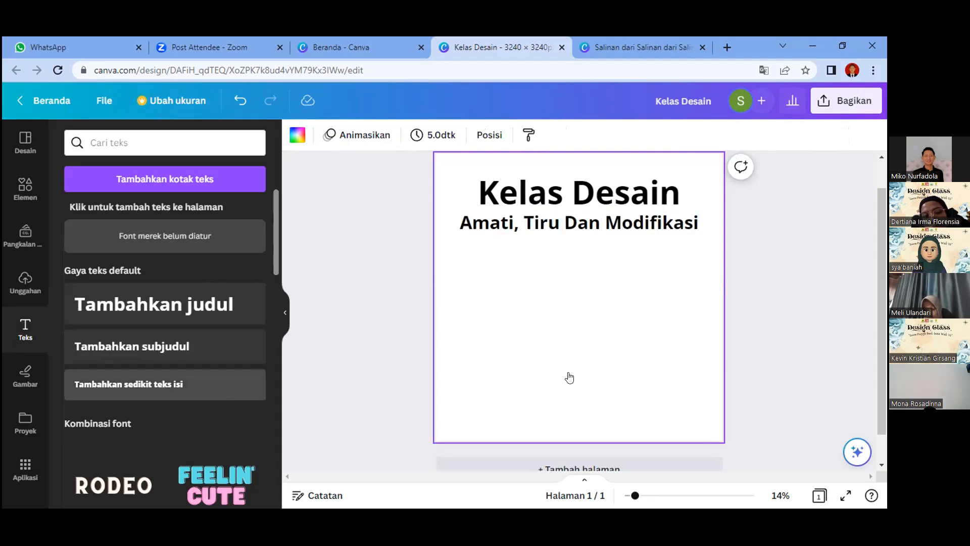
key("BackSpace")
type("De")
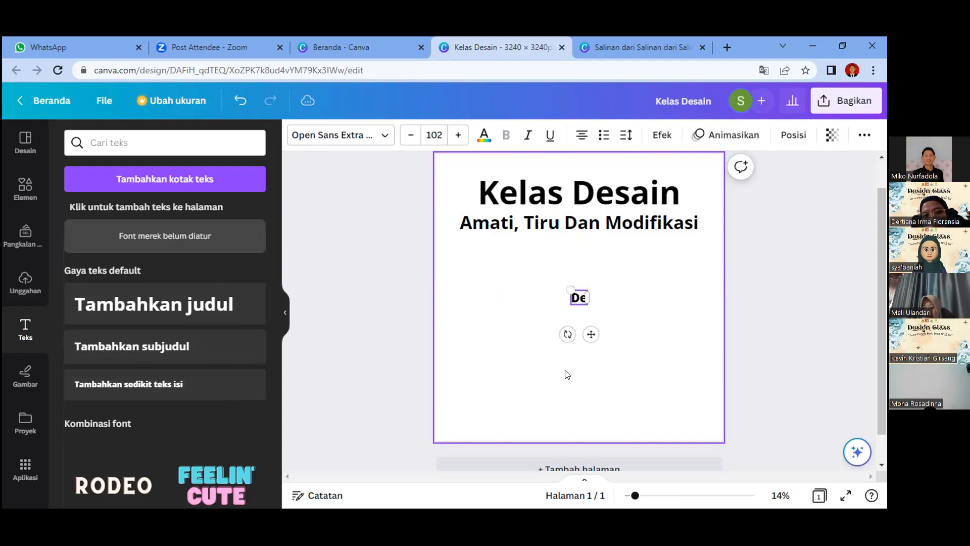
type("sainme")
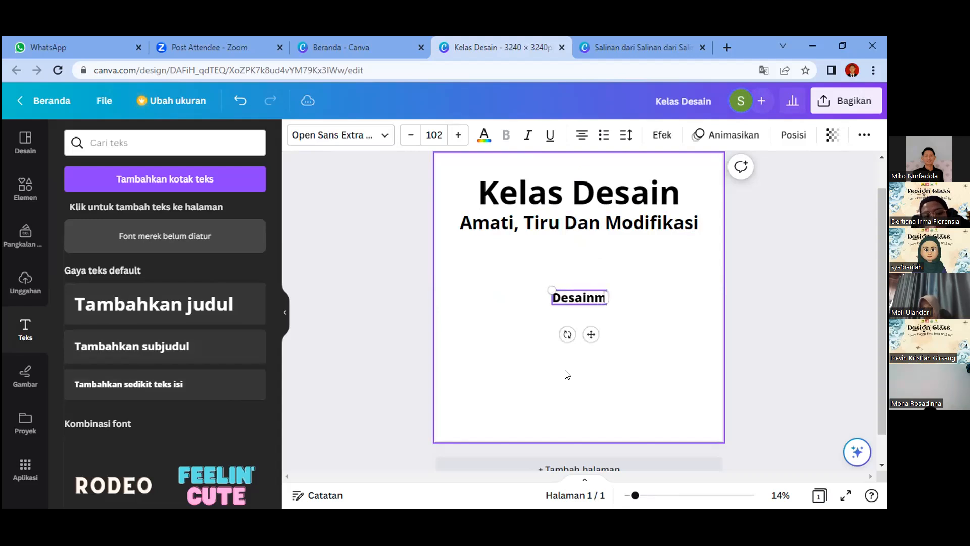
key("BackSpace")
key("BackSpace")
key("BackSpace")
type("n MER")
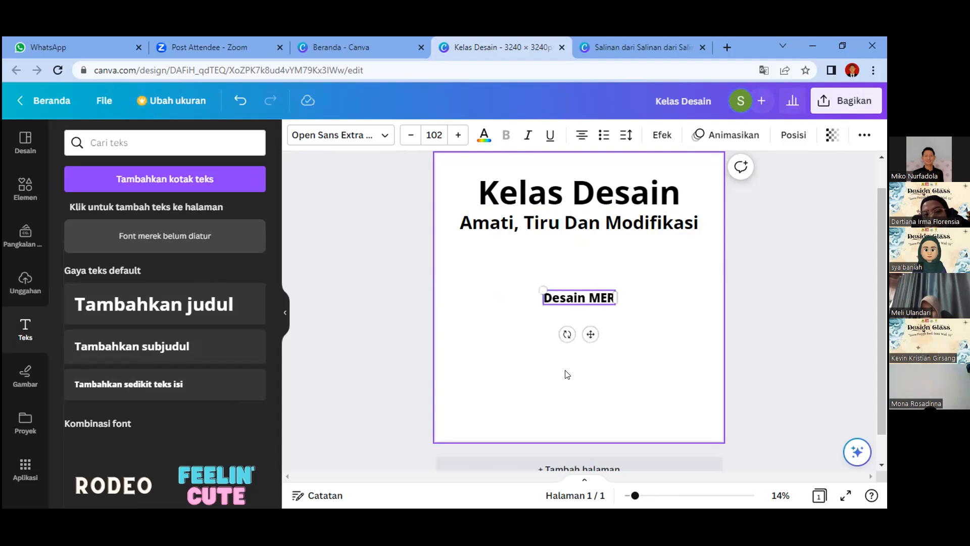
key("BackSpace")
key("BackSpace")
key("BackSpace")
key("BackSpace")
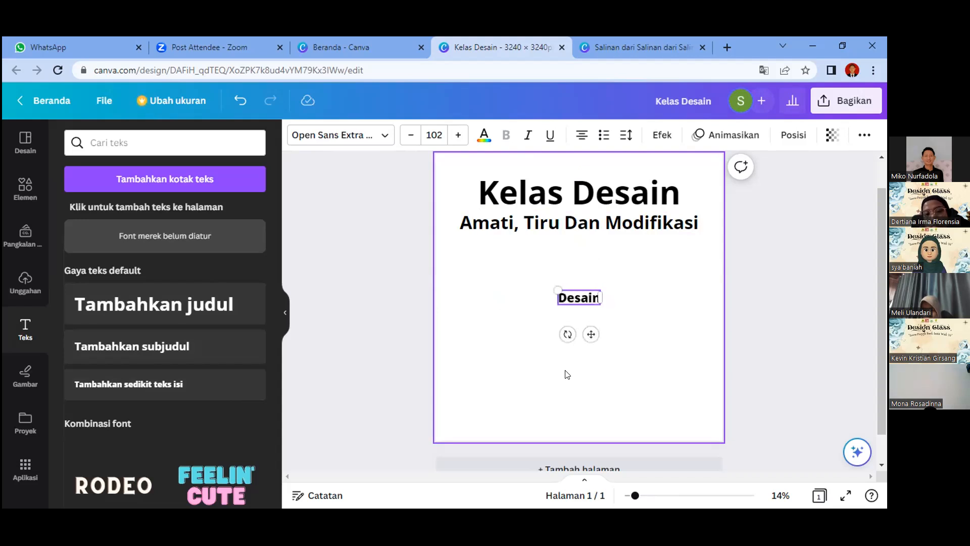
type("meru")
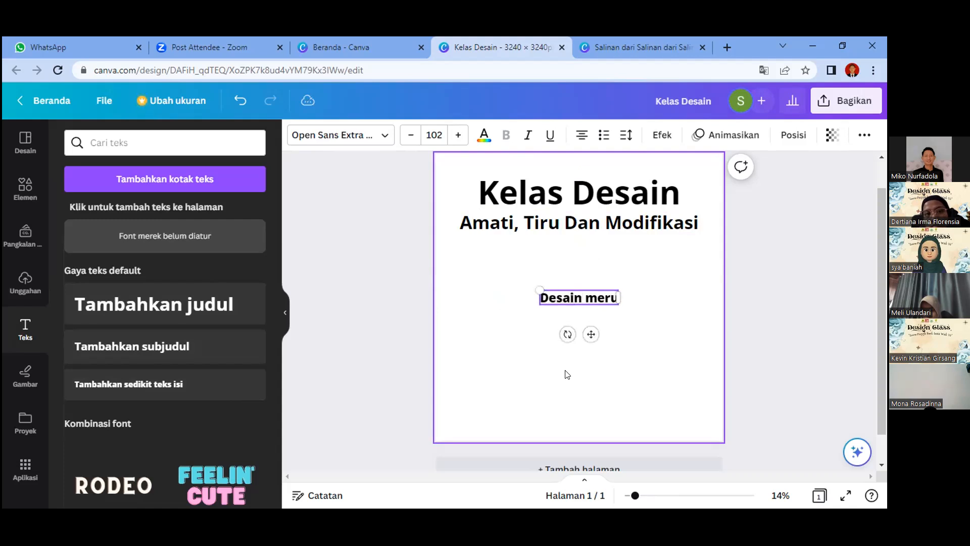
type("pakan")
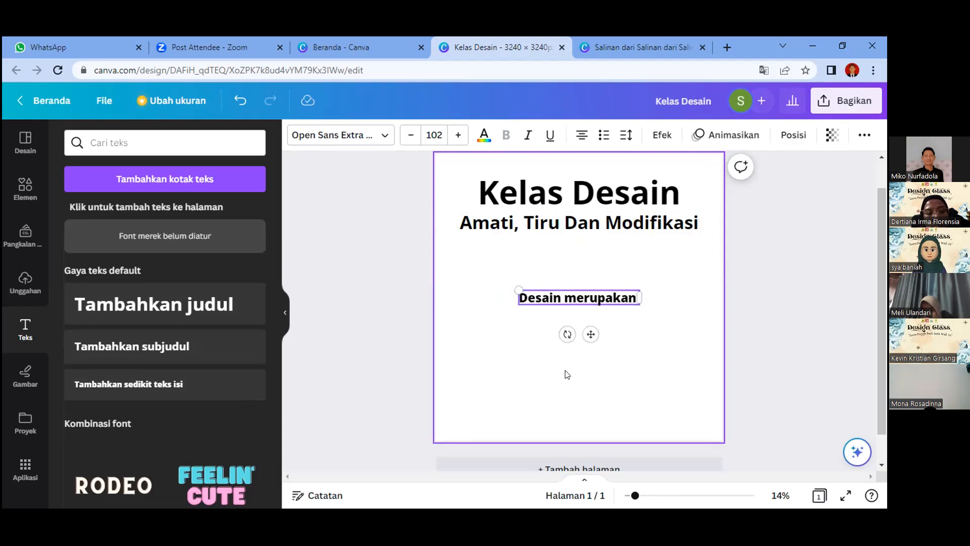
type(" suatu kar")
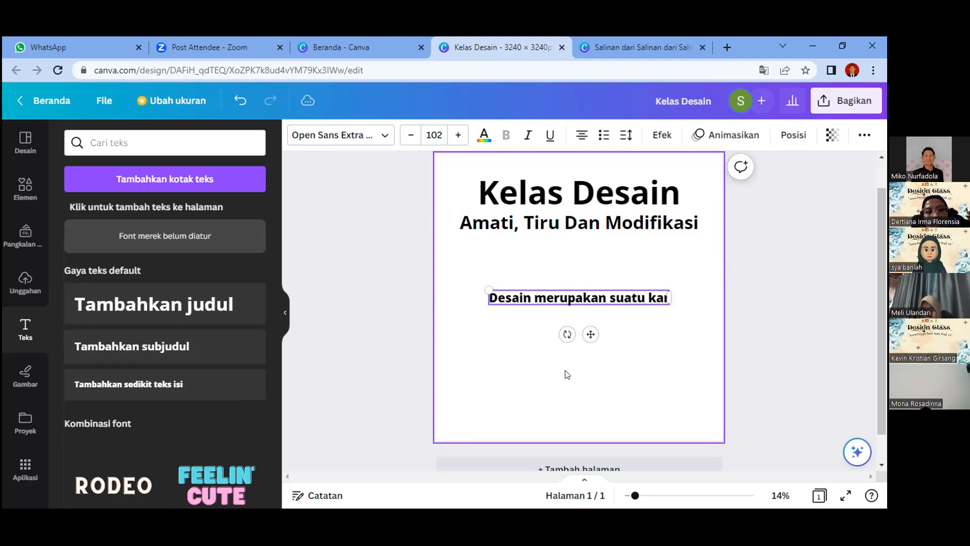
type("ya")
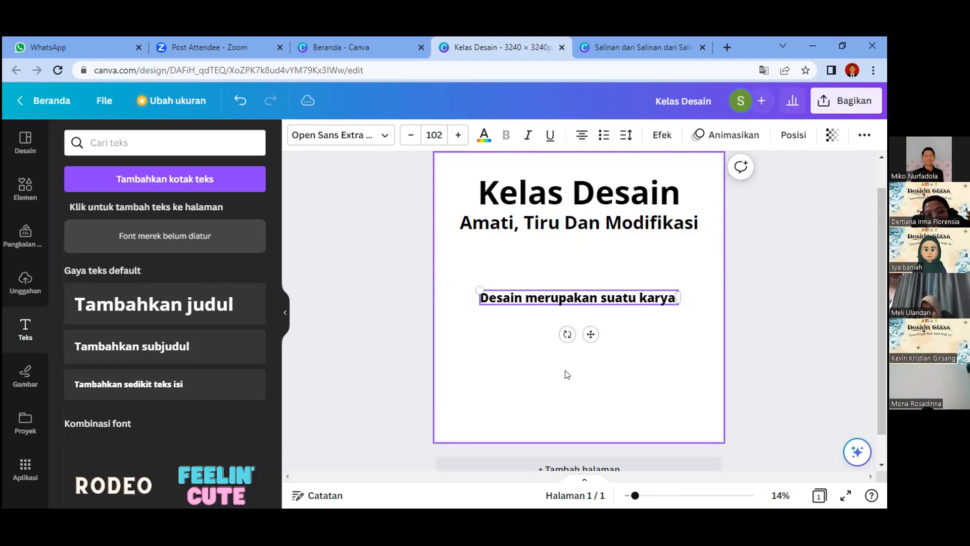
Continue the body text with "baik berbentuk digital atau yang lainya".
type(" di")
key("BackSpace")
key("BackSpace")
type("ba")
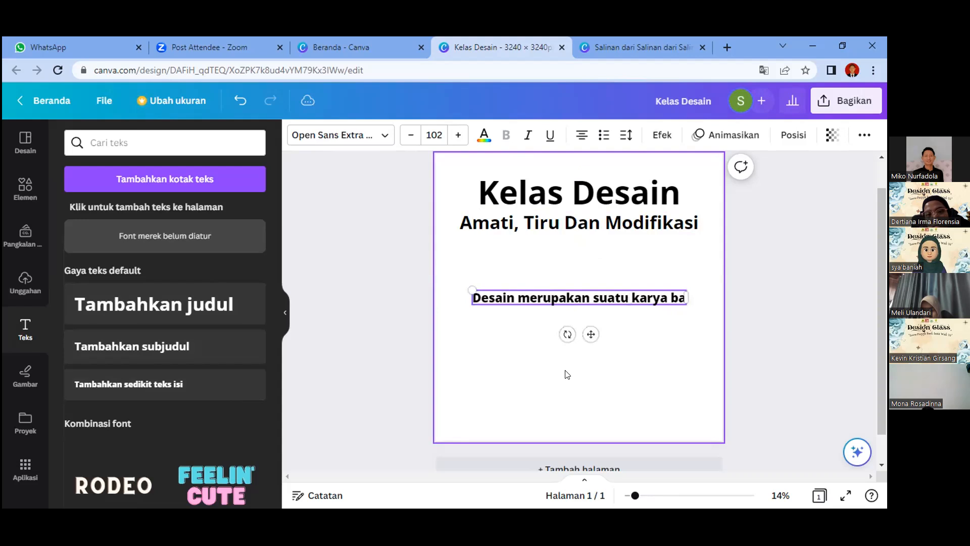
type("ik")
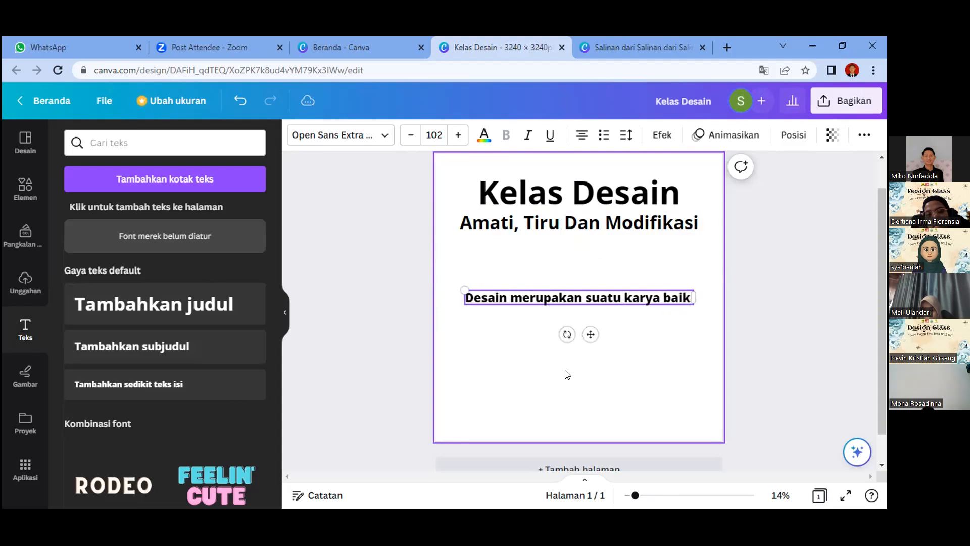
type(" berben")
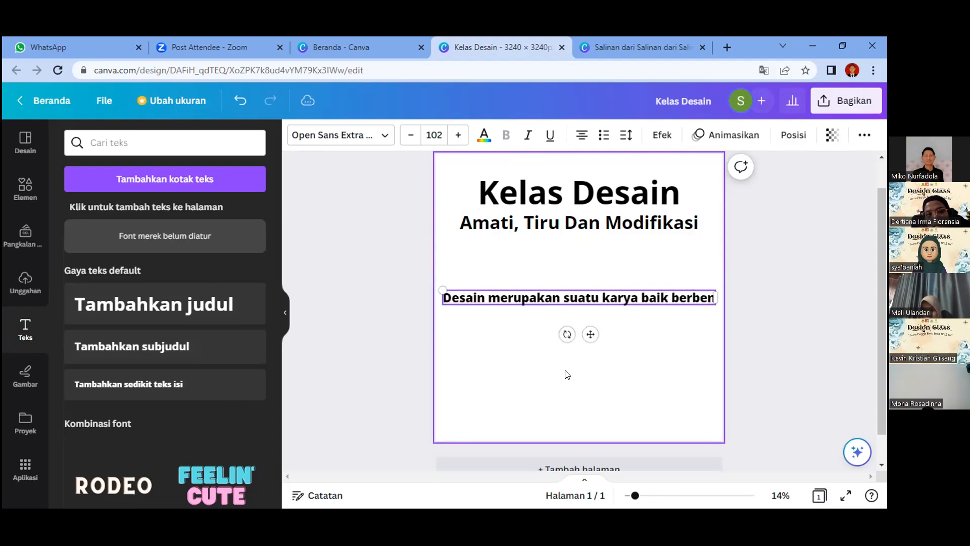
type("tuk")
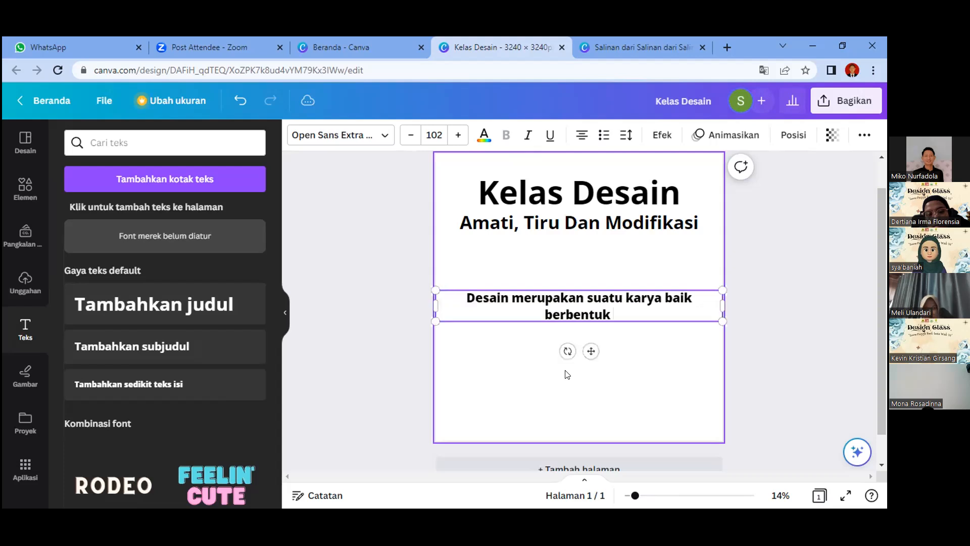
type(" digital")
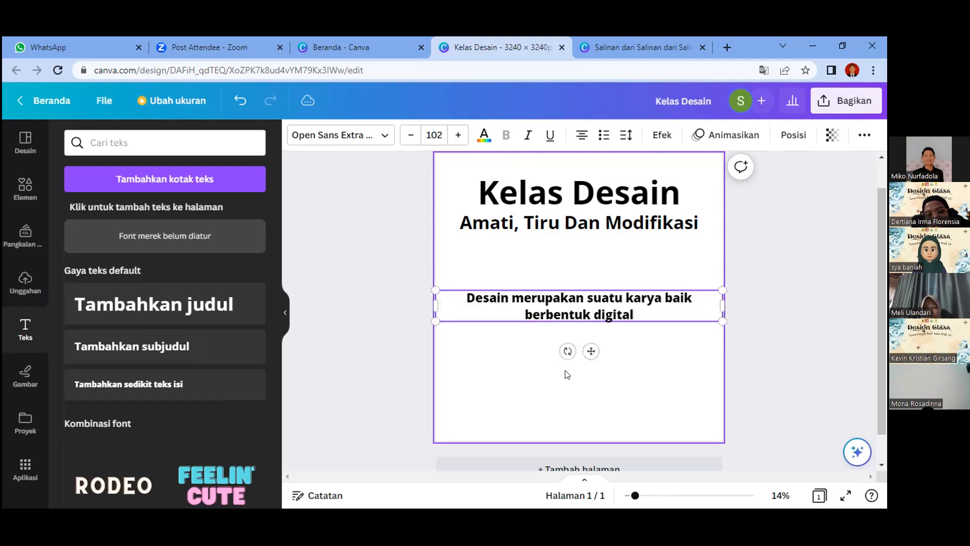
type(" dan")
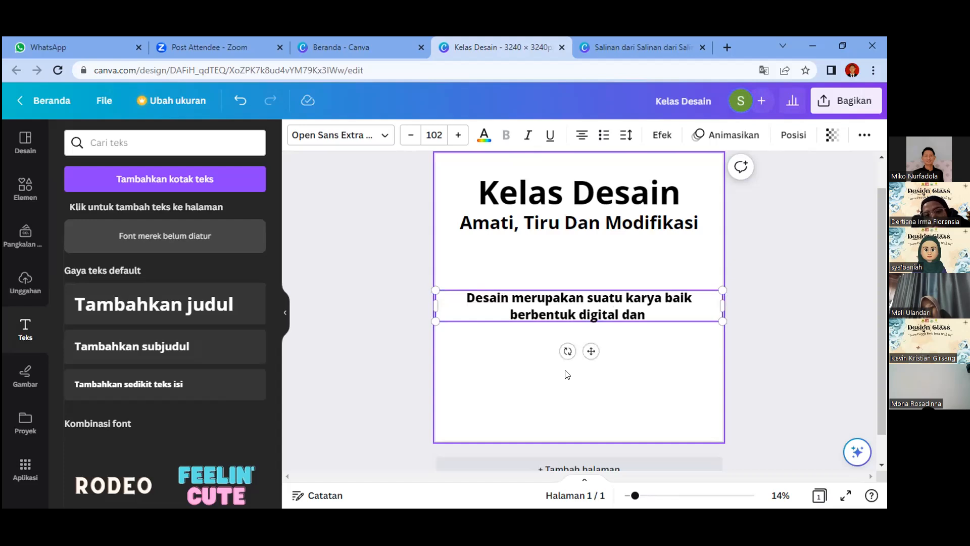
key("BackSpace")
key("BackSpace")
key("BackSpace")
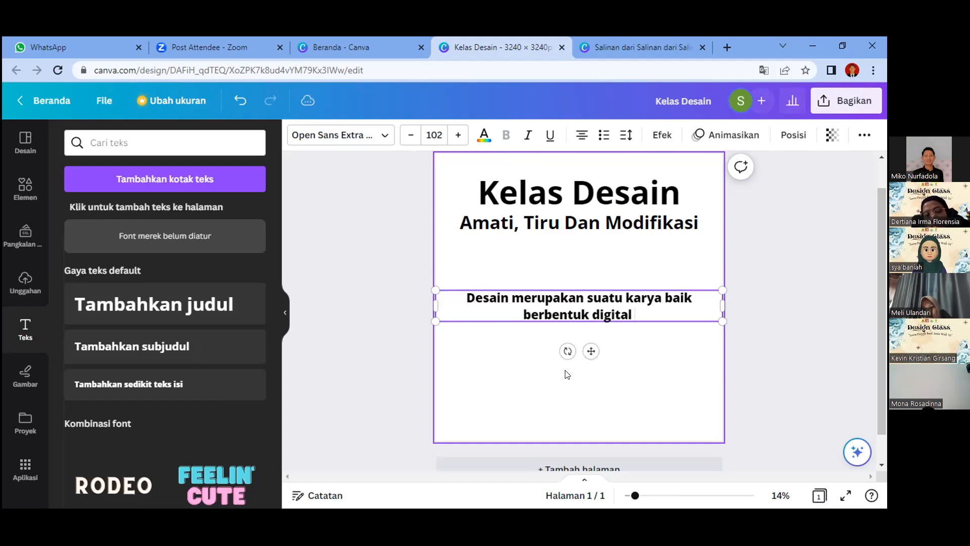
type("atau")
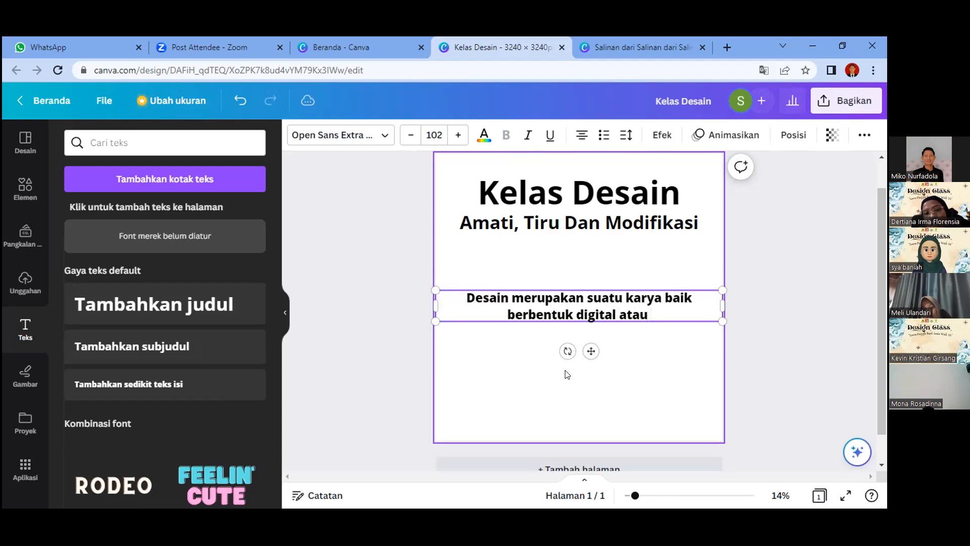
type(" yang lainya")
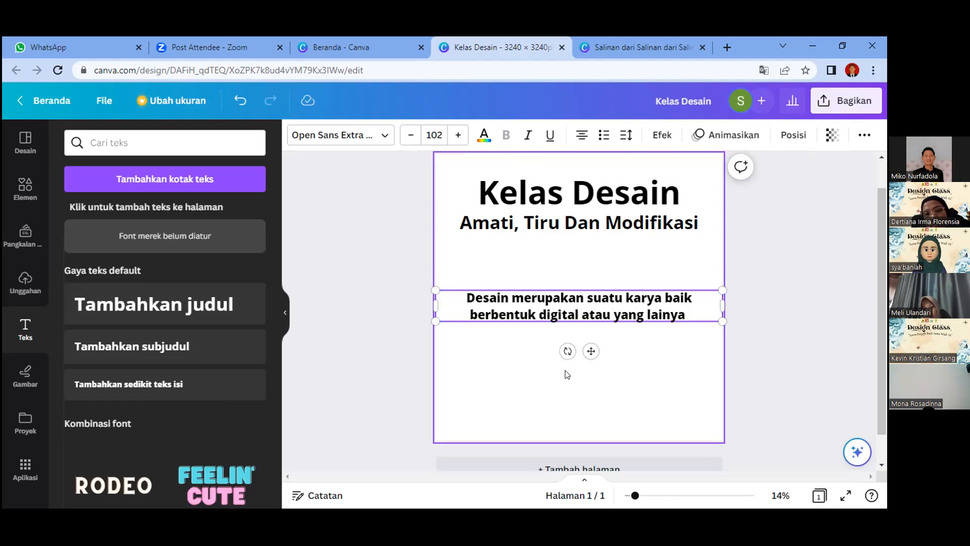
Continue the body text with "yang berisikan tujuan tertentu" and finish editing it.
type(" yang")
key("BackSpace")
key("BackSpace")
key("BackSpace")
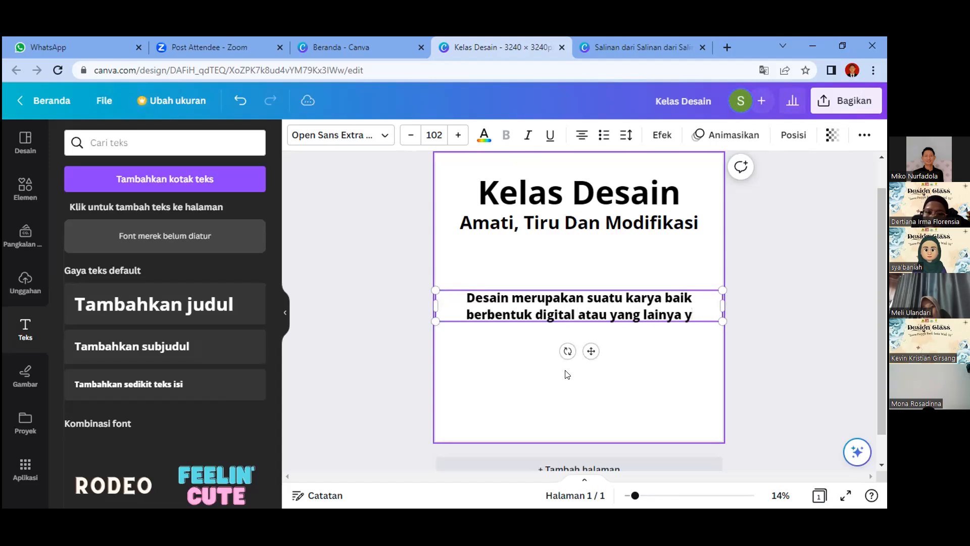
key("BackSpace")
key("BackSpace")
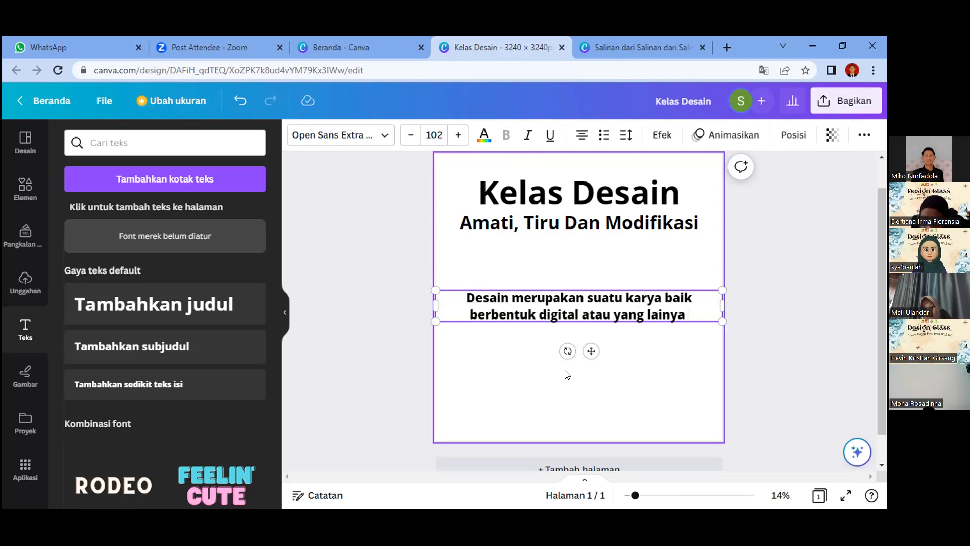
type("yang berisik")
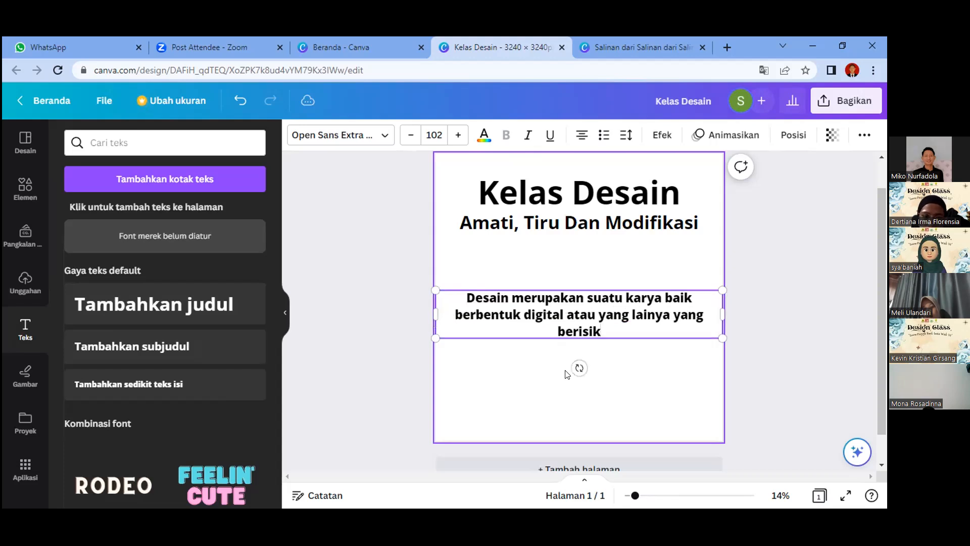
type("an t")
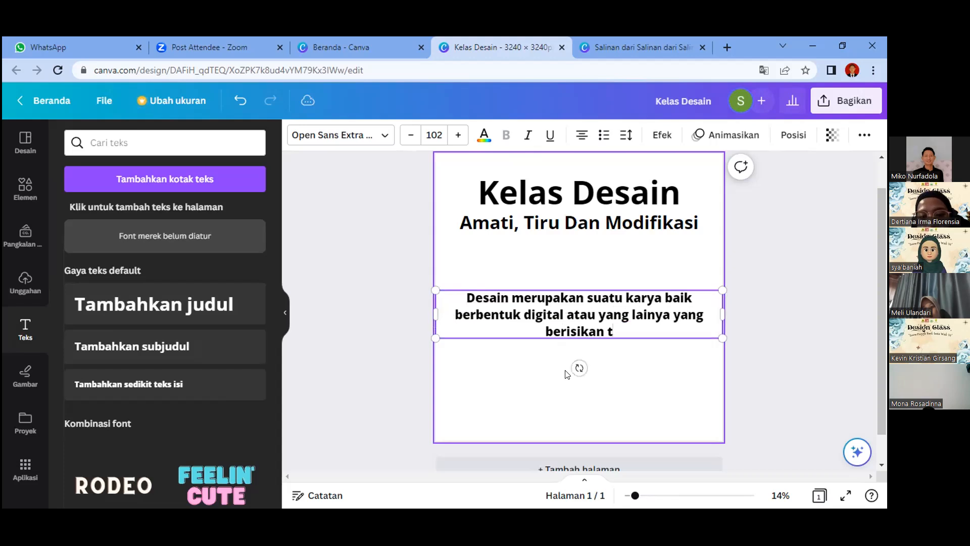
type("ujuan ter")
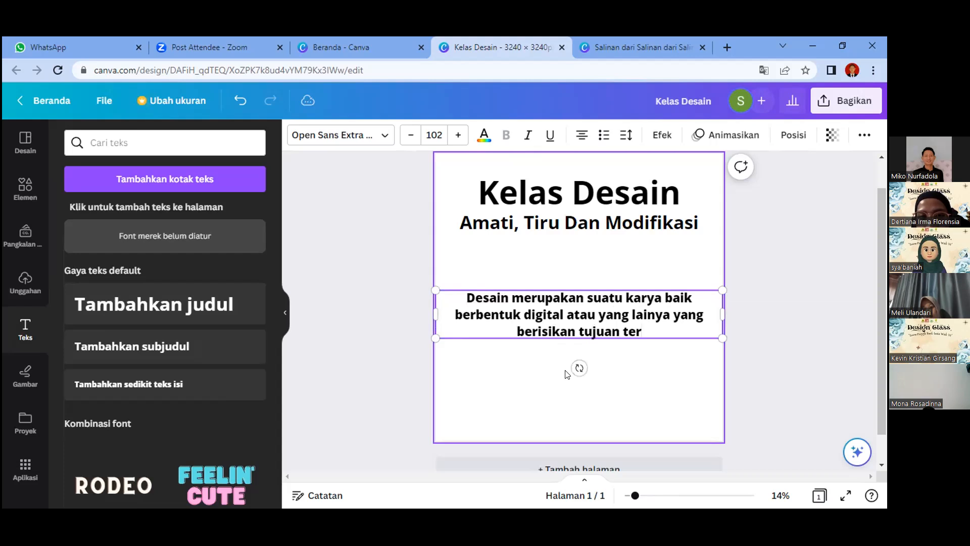
type("tentu")
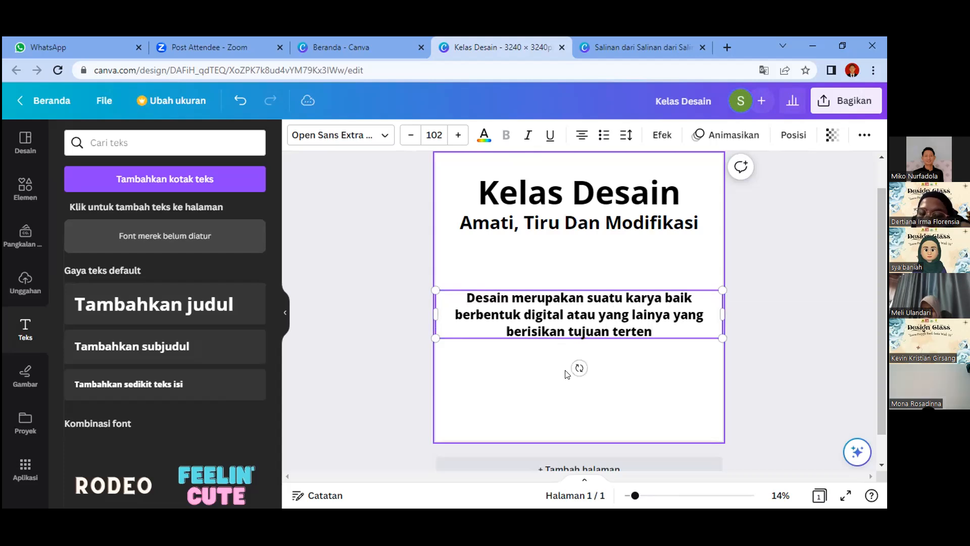
left_click(607, 250)
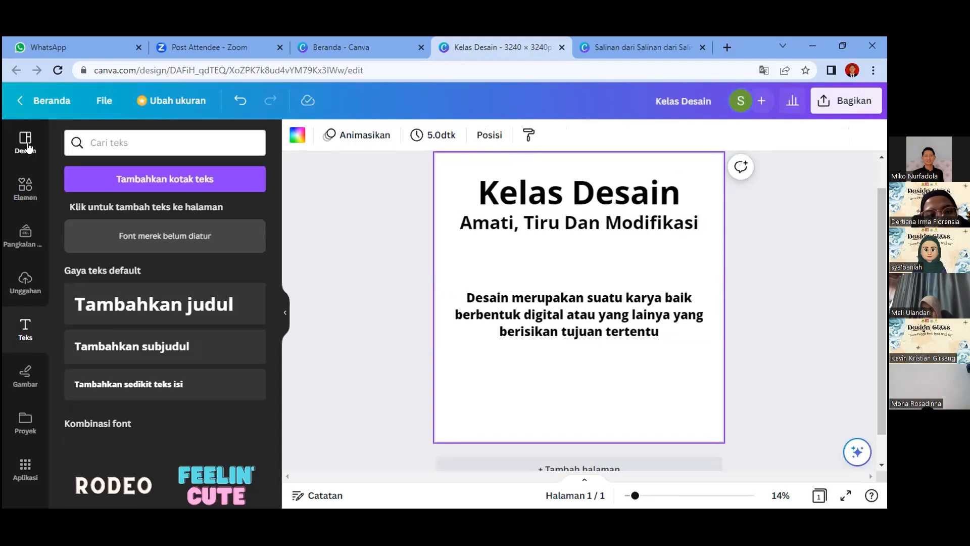
Try solid lilac and violet #8c52ff as the page background, ending on turquoise #5CE1E6.
left_click(23, 190)
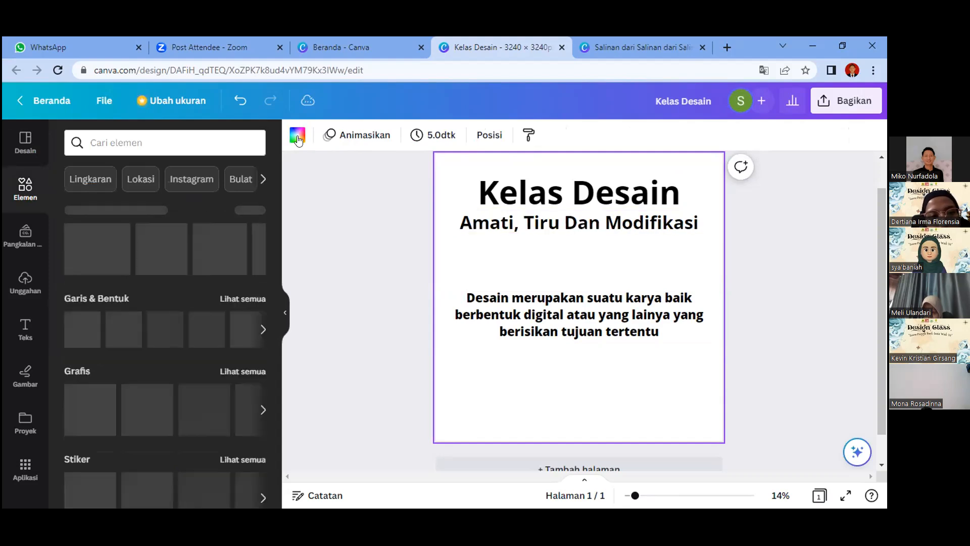
left_click(298, 140)
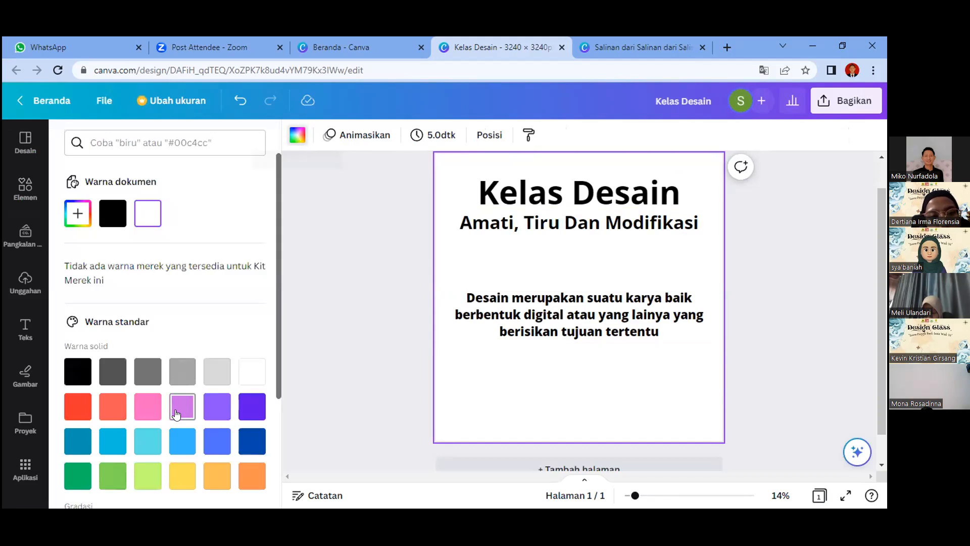
left_click(176, 414)
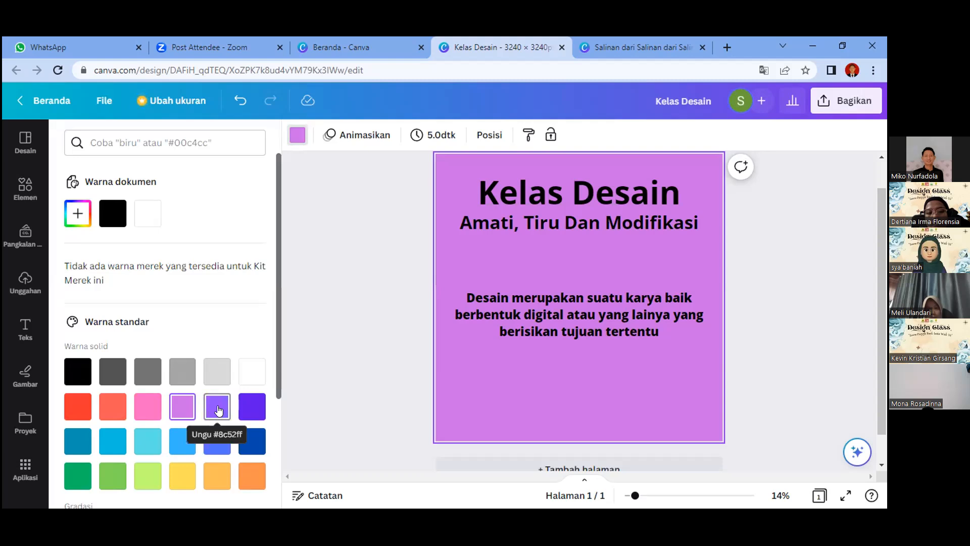
left_click(219, 411)
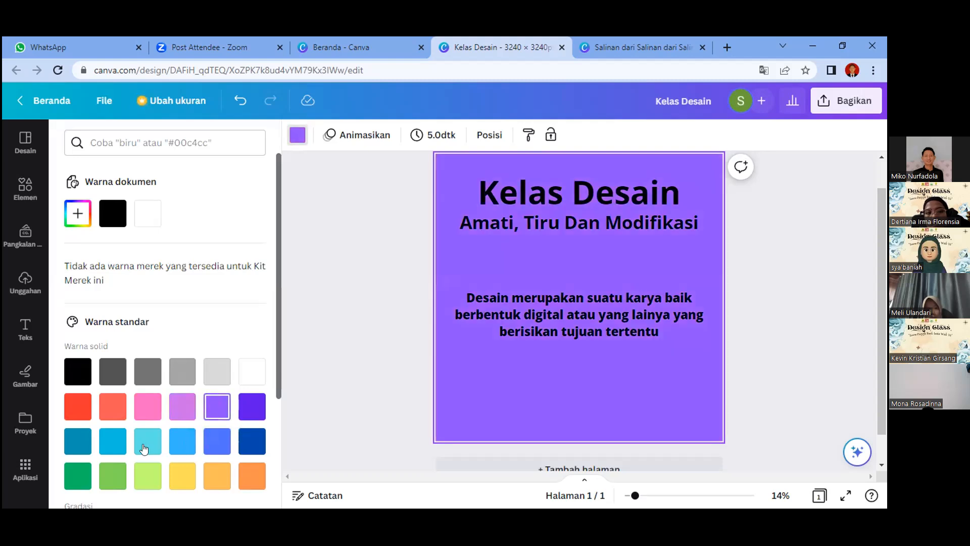
left_click(144, 449)
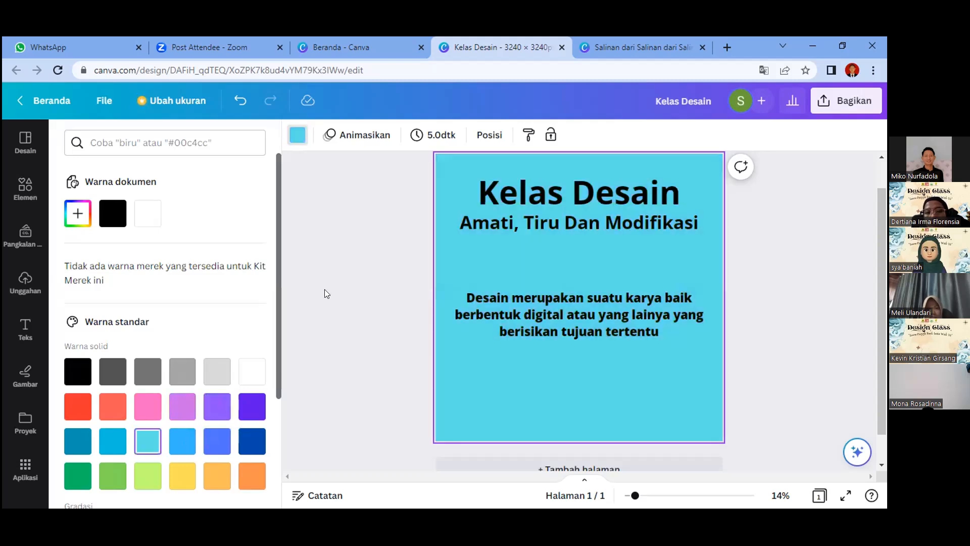
Lower the body text to make room, search the elements for "Desain" and add the graphic of a person working at a laptop.
left_click(22, 190)
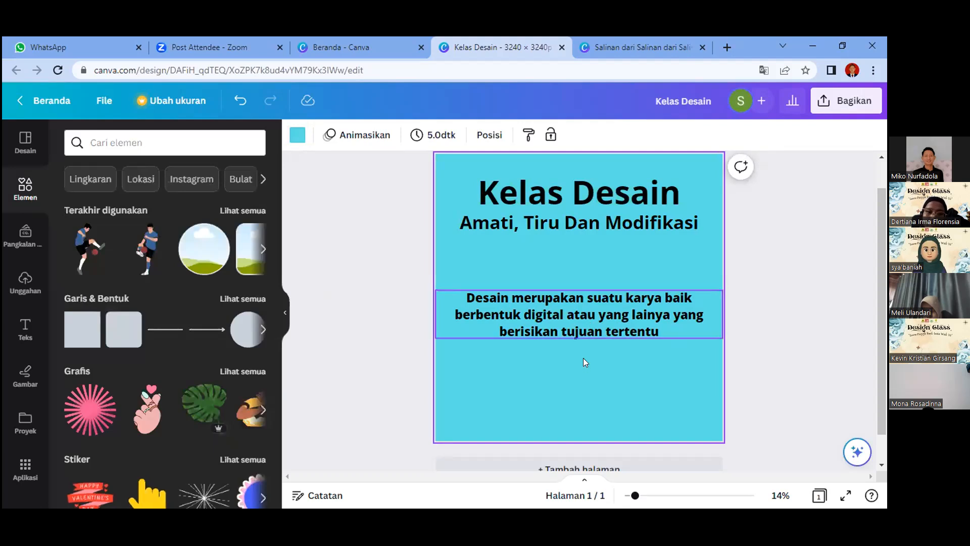
key("ctrl+z")
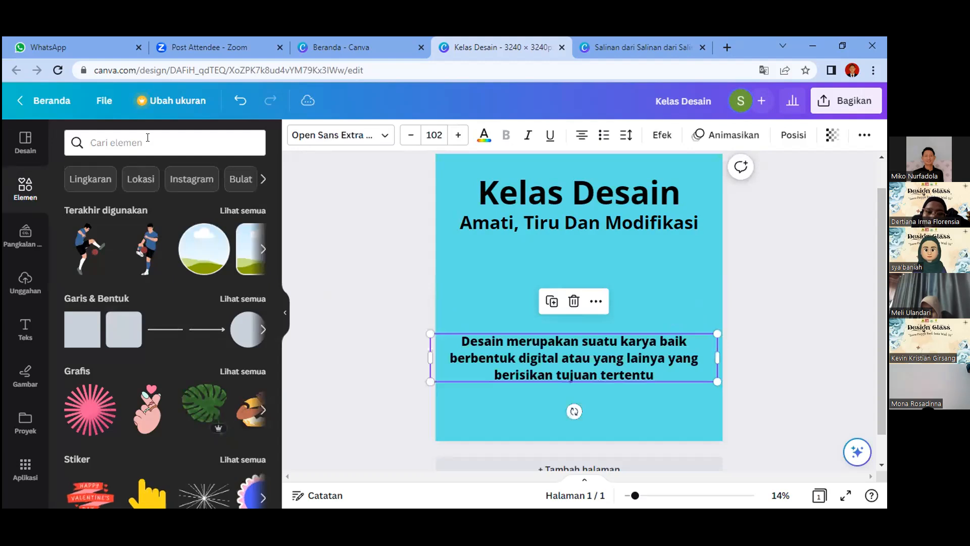
left_click(148, 138)
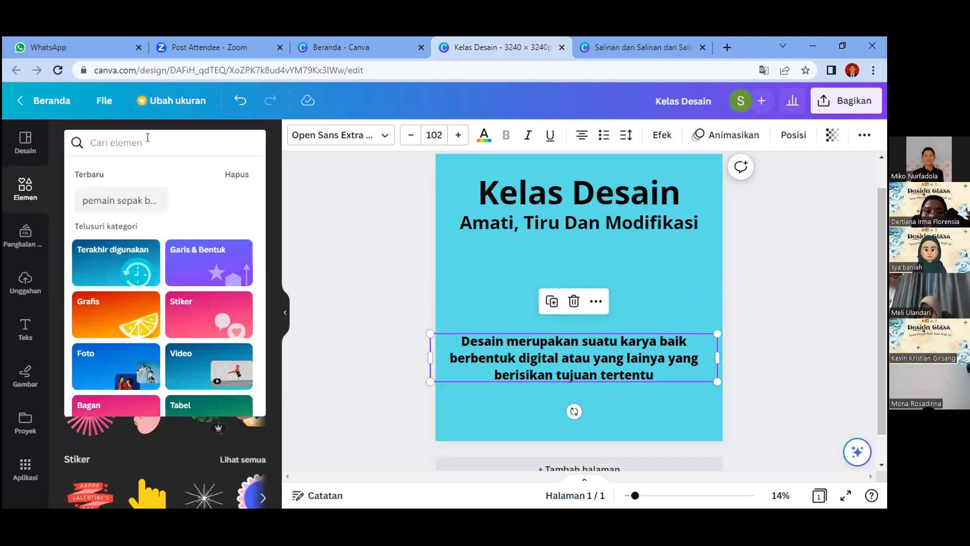
type("D")
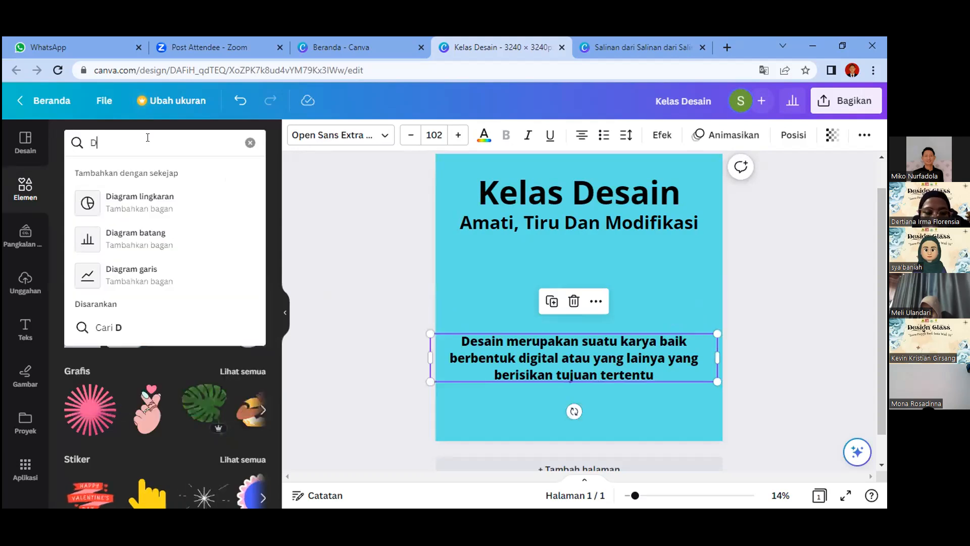
type("esau")
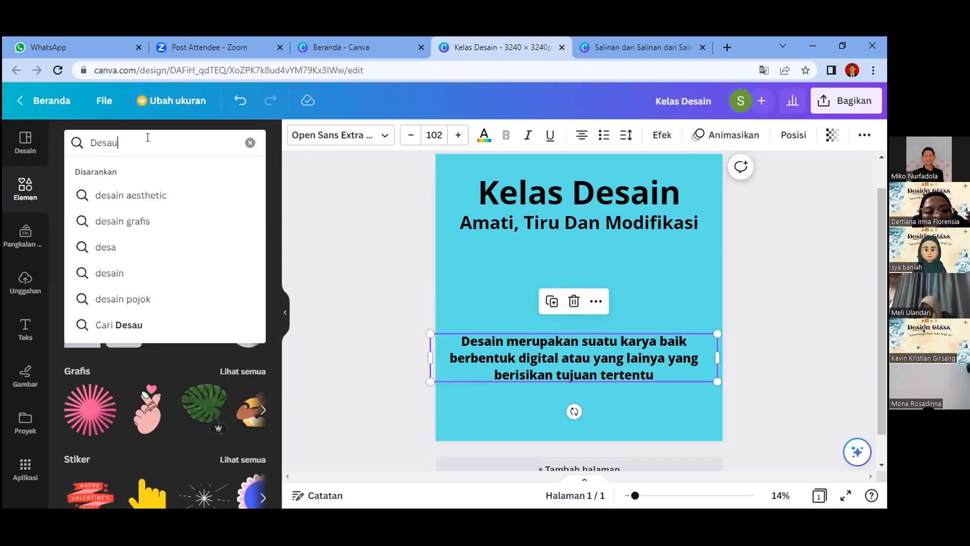
key("BackSpace")
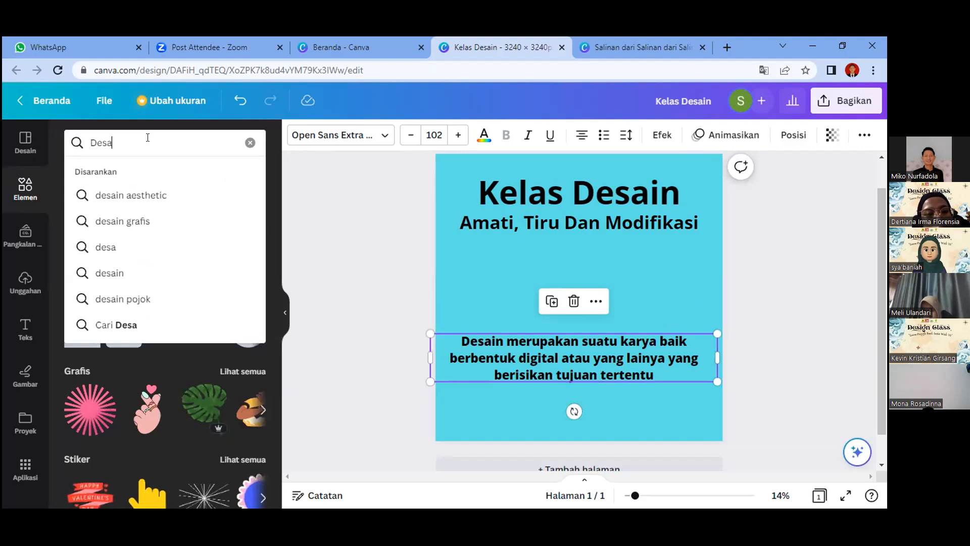
type("in")
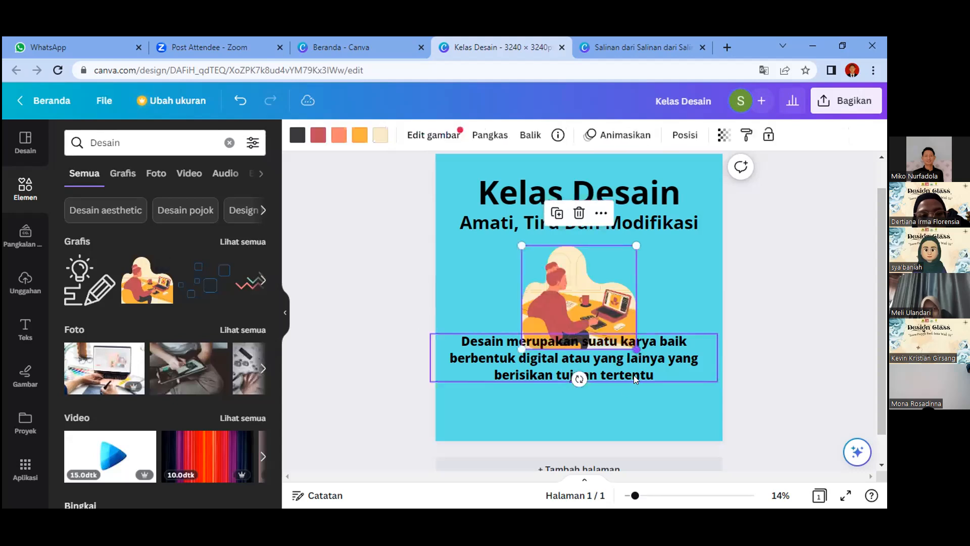
Move the body text below the illustration and centre it near the page's lower edge.
left_click(605, 353)
left_click(604, 353)
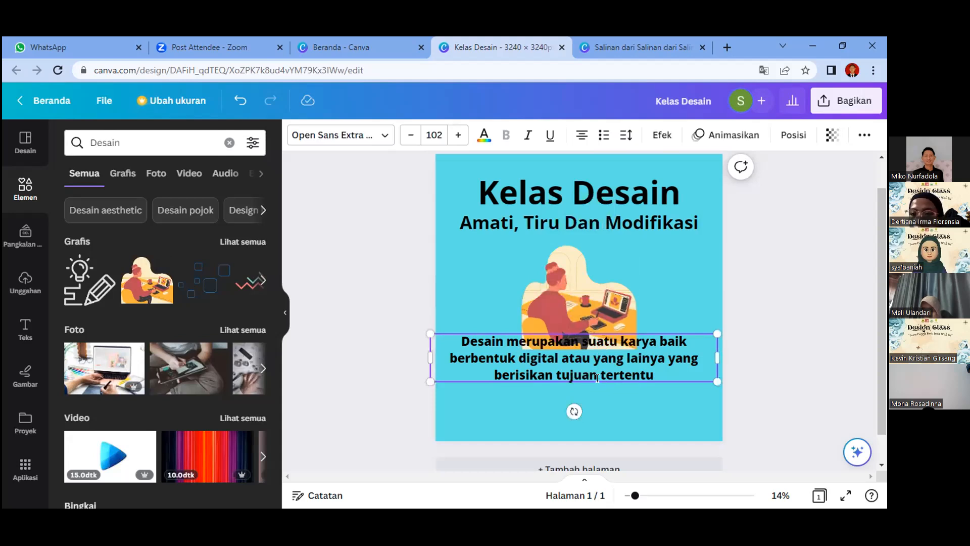
left_click_drag(591, 331, 590, 369)
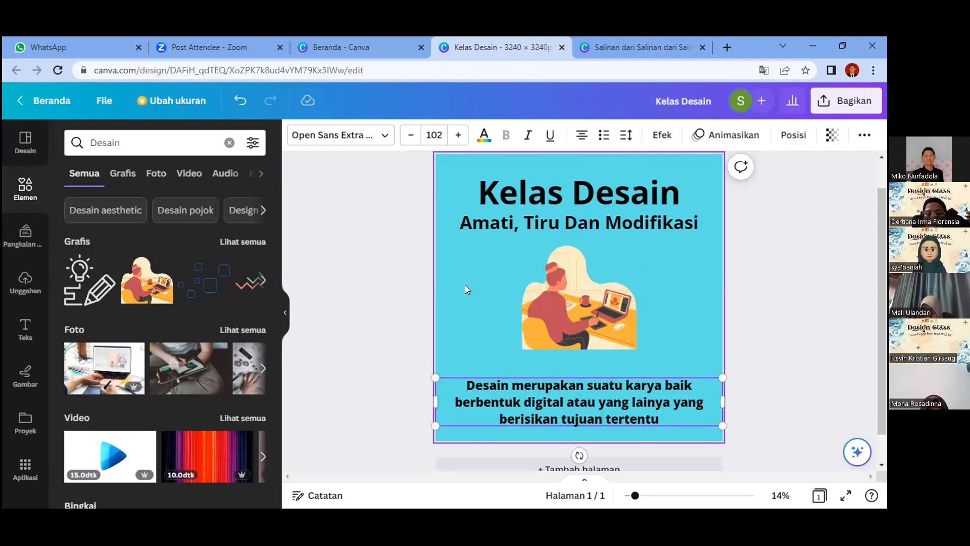
Set the page background to orange #F9B23B by sampling the colour from the chair in the illustration.
left_click(291, 157)
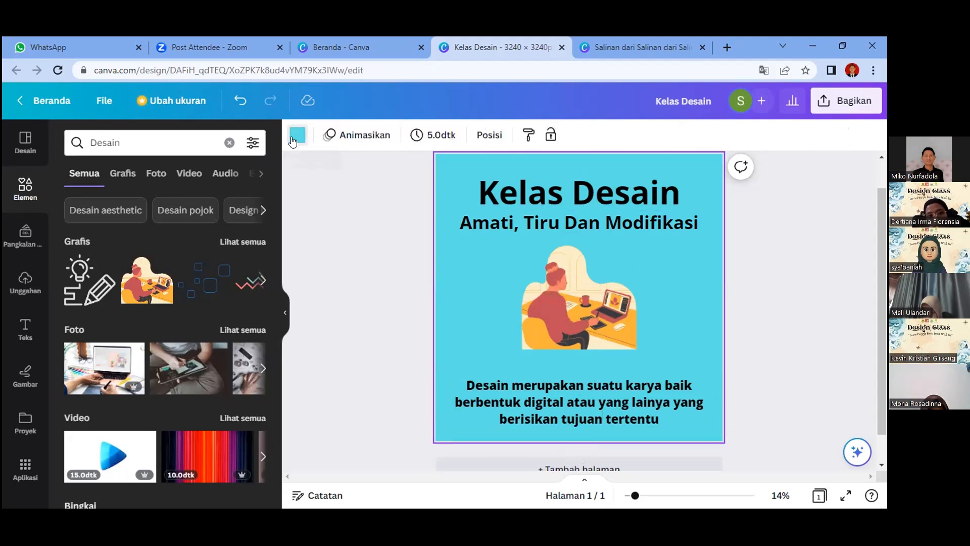
left_click(296, 137)
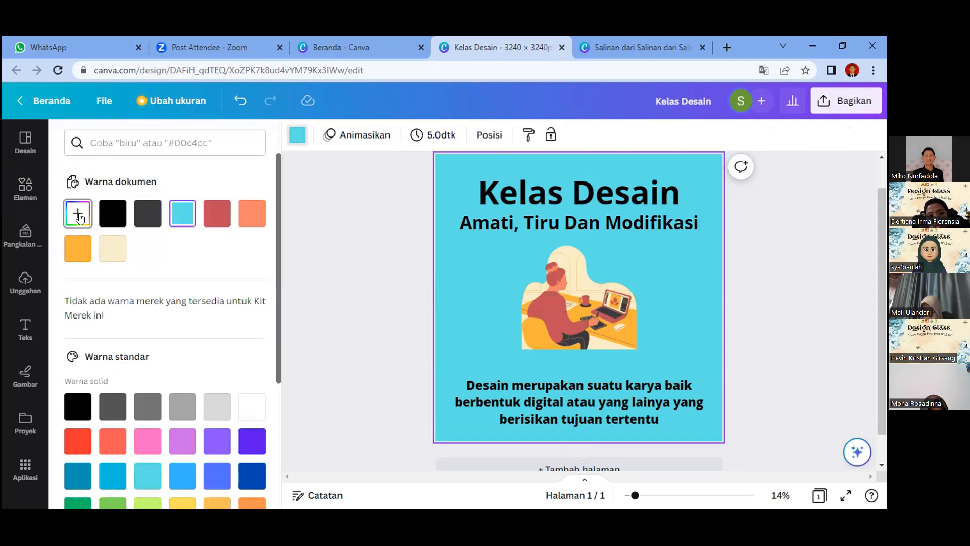
left_click(79, 218)
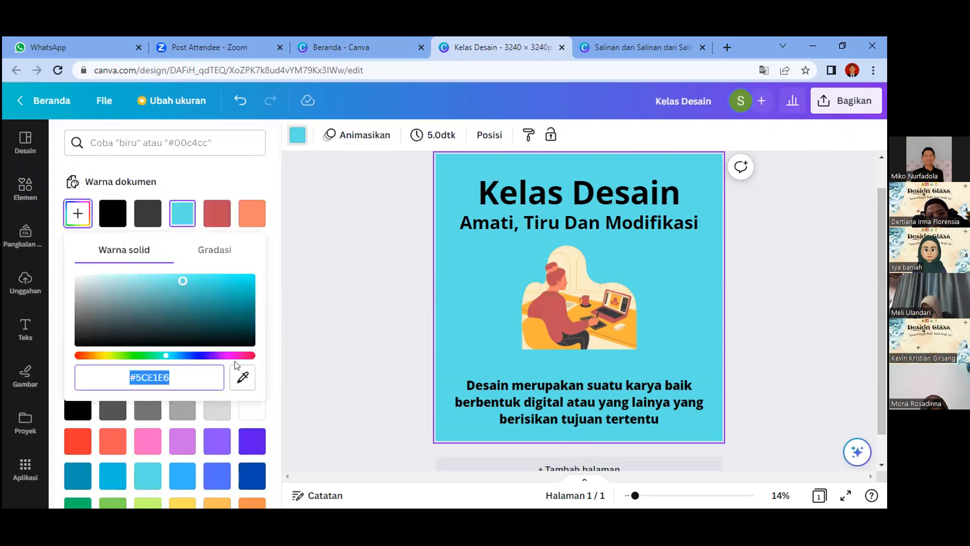
left_click(549, 314)
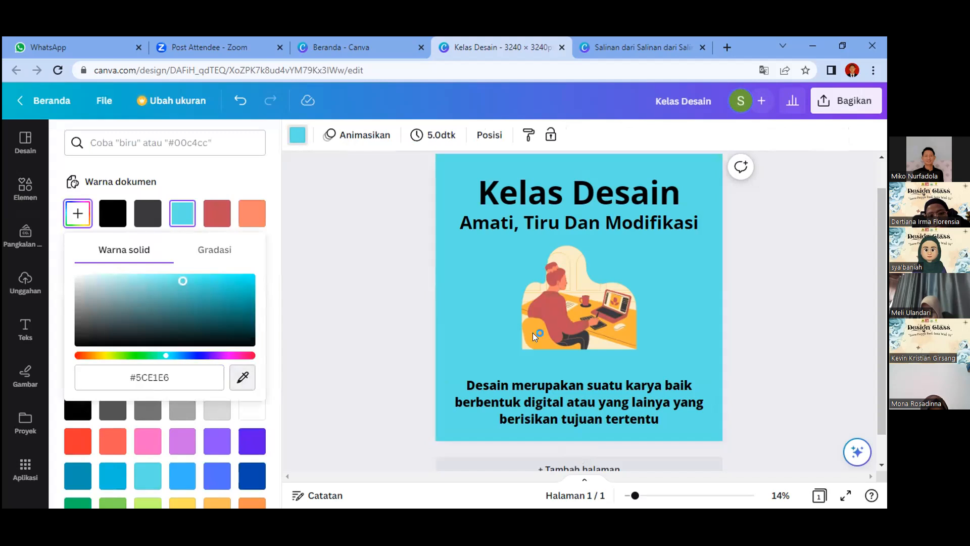
left_click(532, 338)
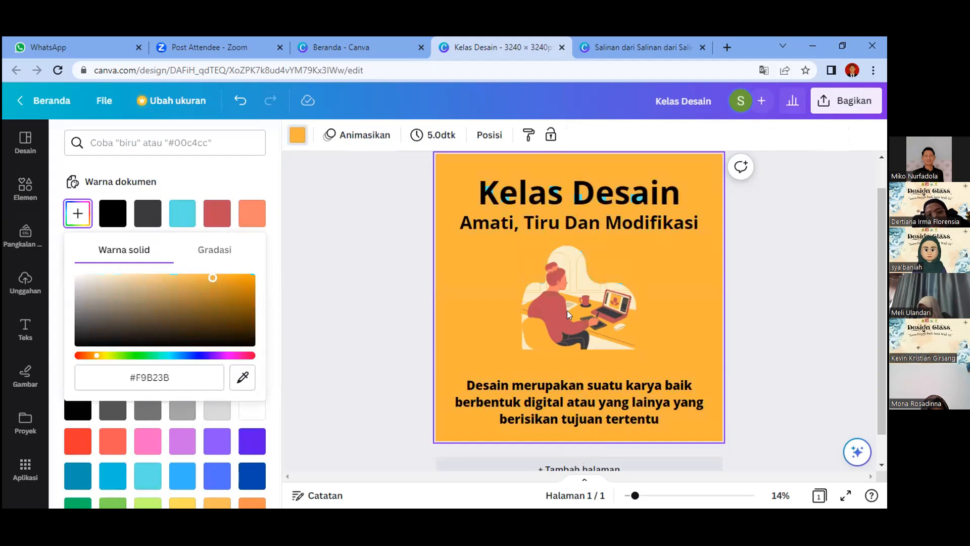
key("Escape")
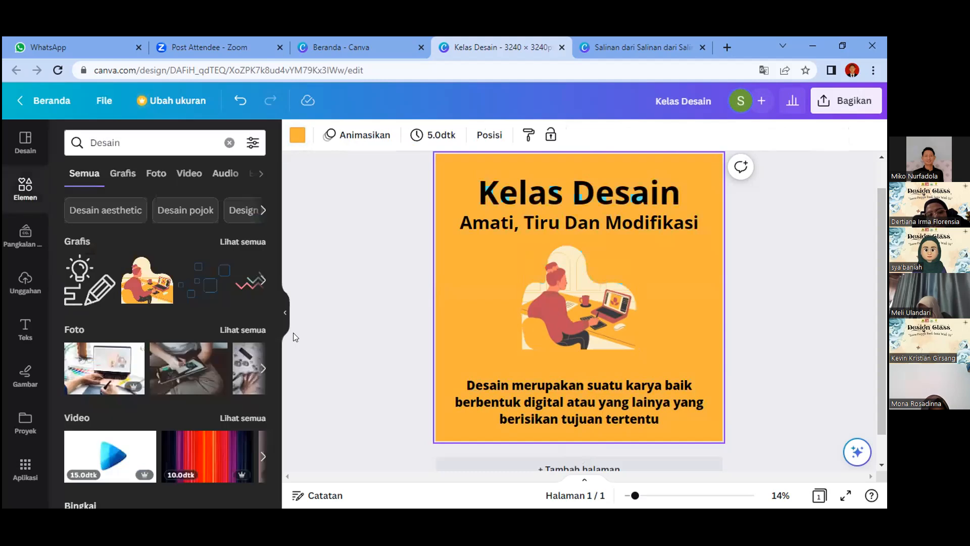
Clear the "Desain" term from the element search and look over the element categories.
left_click(124, 142)
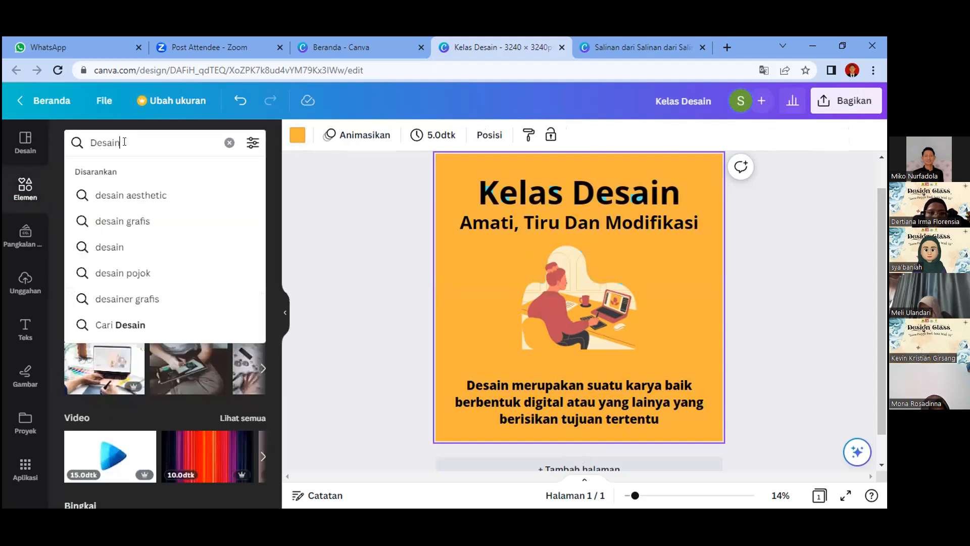
key("BackSpace")
key("BackSpace")
key("BackSpace")
key("BackSpace")
key("BackSpace")
key("BackSpace")
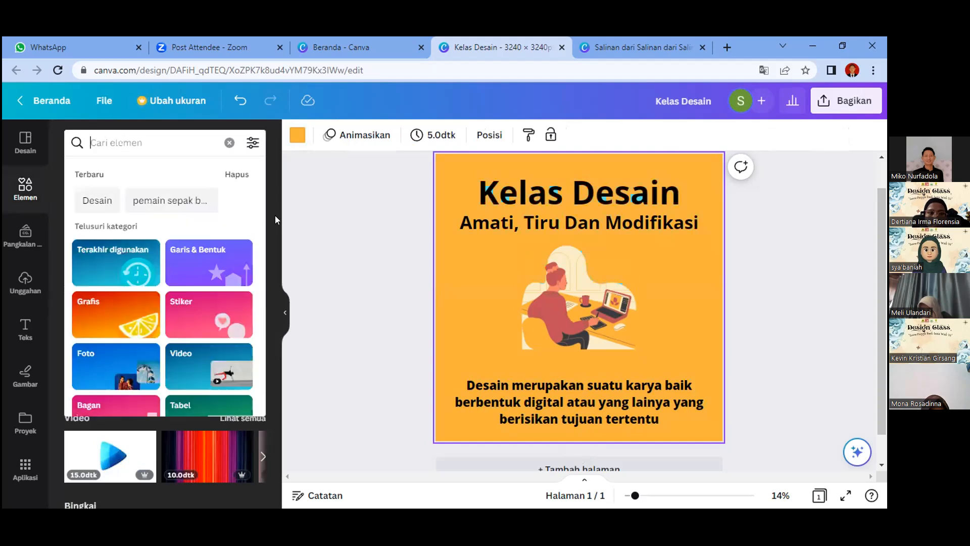
left_click(278, 312)
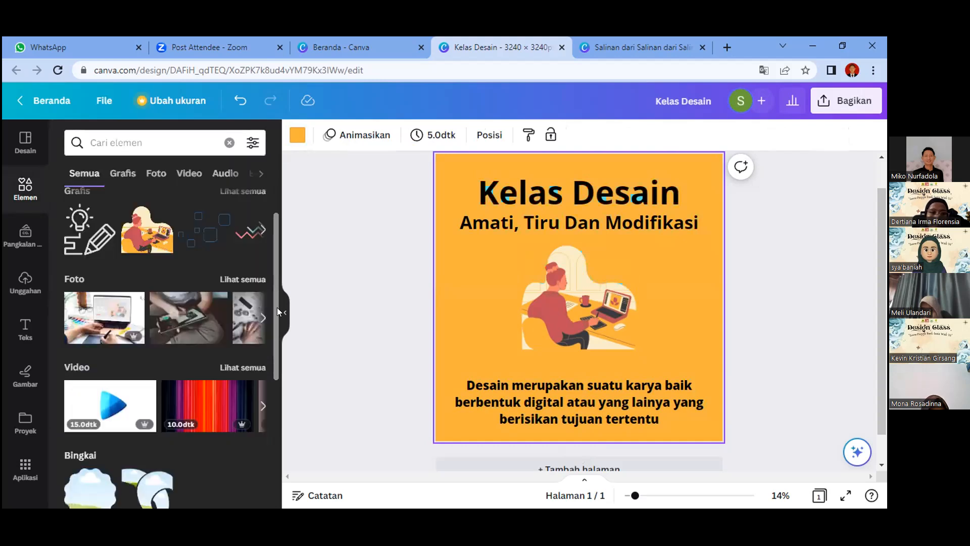
left_click(178, 138)
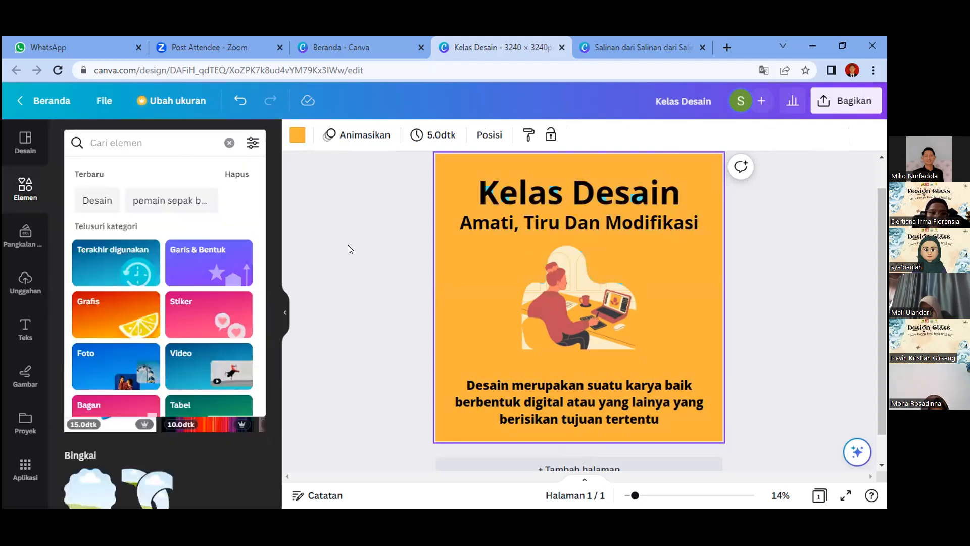
left_click(348, 244)
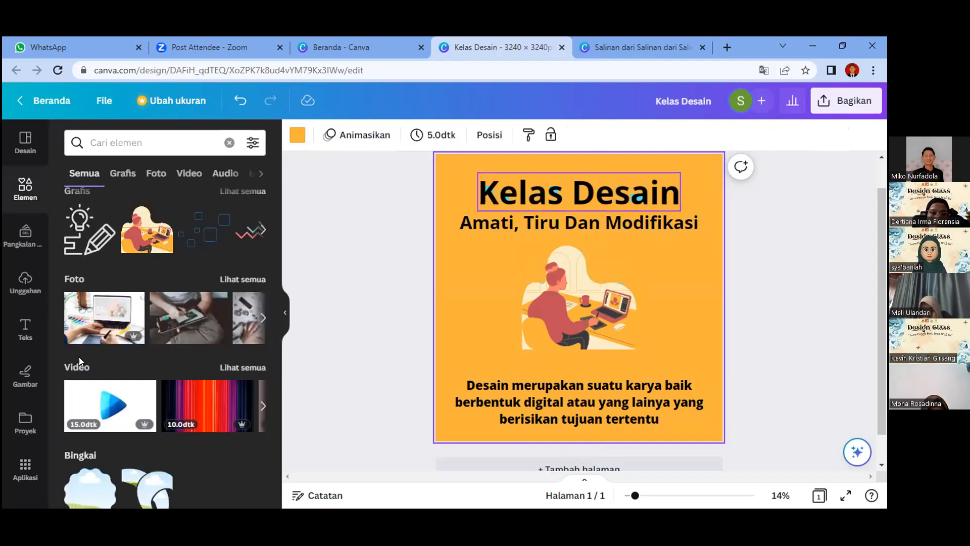
Change the font of the "Kelas Desain" heading to Archivo Black.
key("Tab")
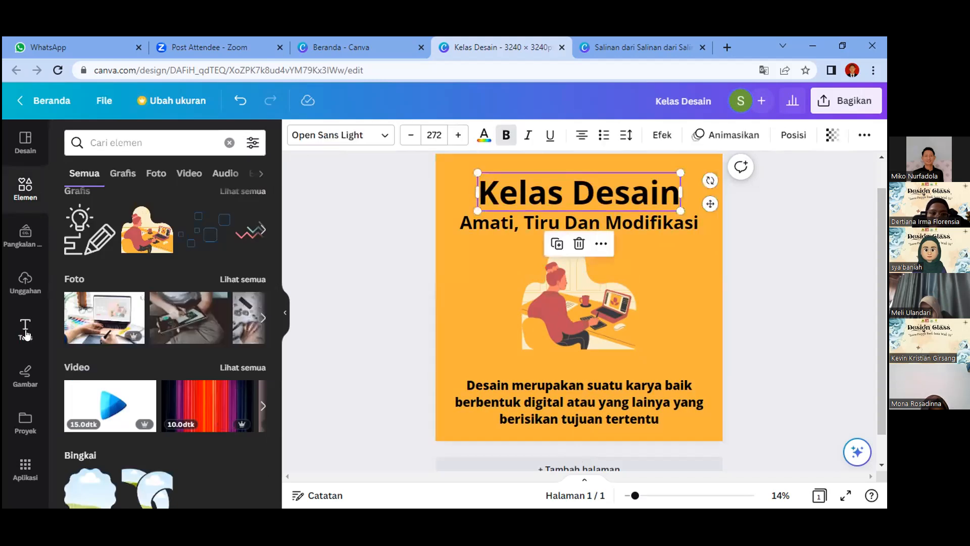
left_click(26, 331)
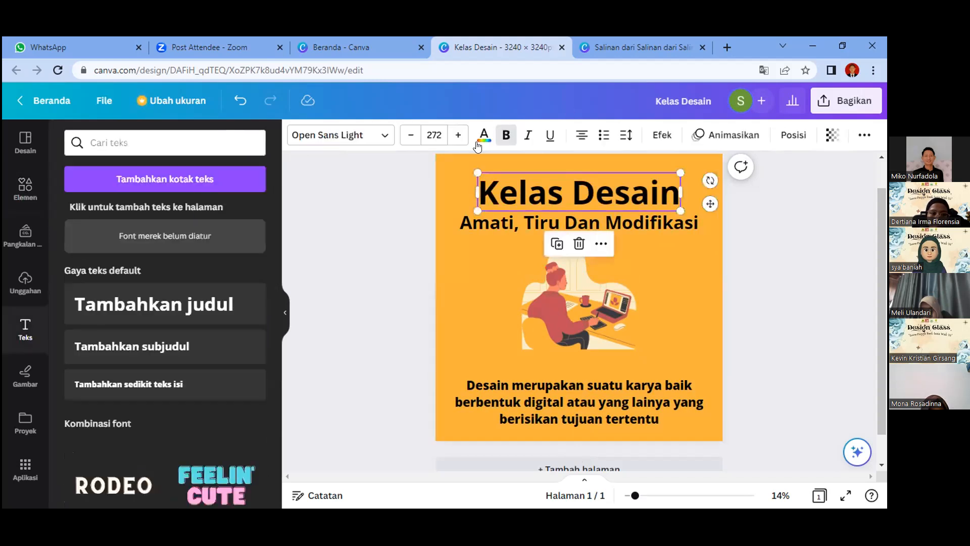
left_click(383, 137)
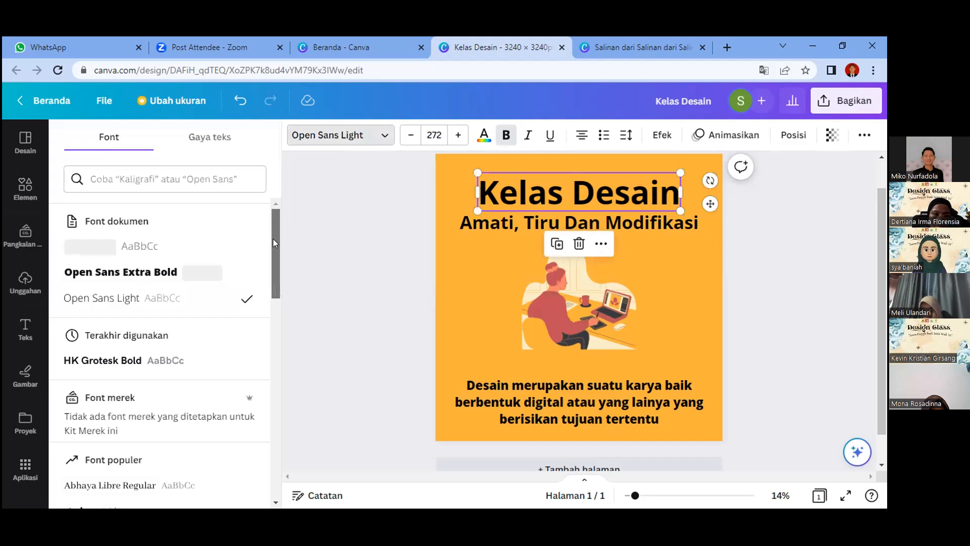
left_click_drag(273, 239, 274, 248)
scroll(277, 291, "down", 4)
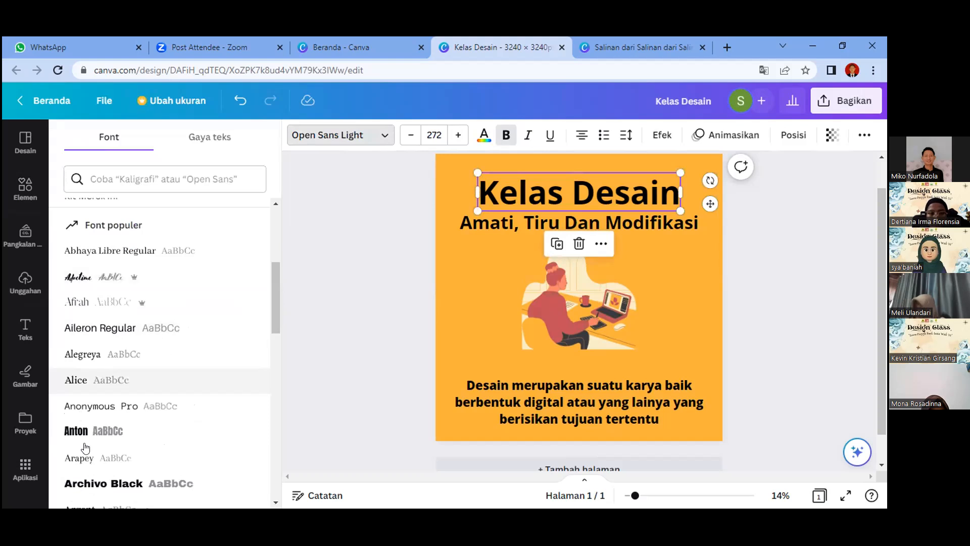
left_click(100, 487)
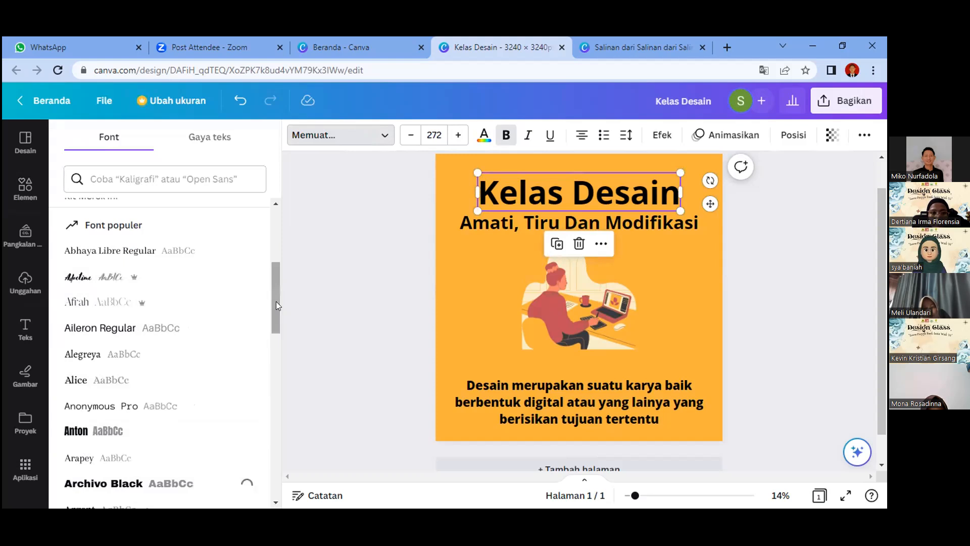
Try the Calgary font on the "Kelas Desain" heading, and set it to Bright instead.
scroll(275, 302, "down", 2)
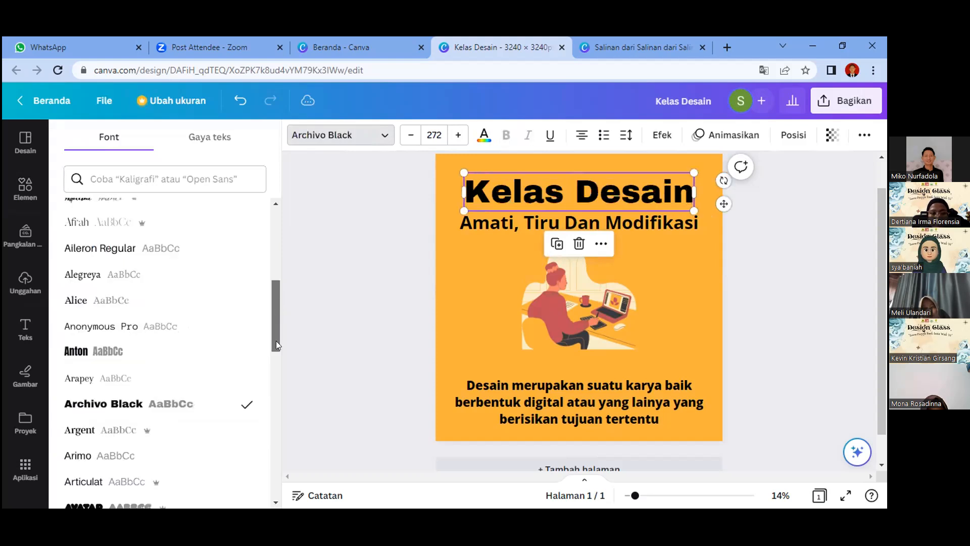
scroll(272, 369, "down", 5)
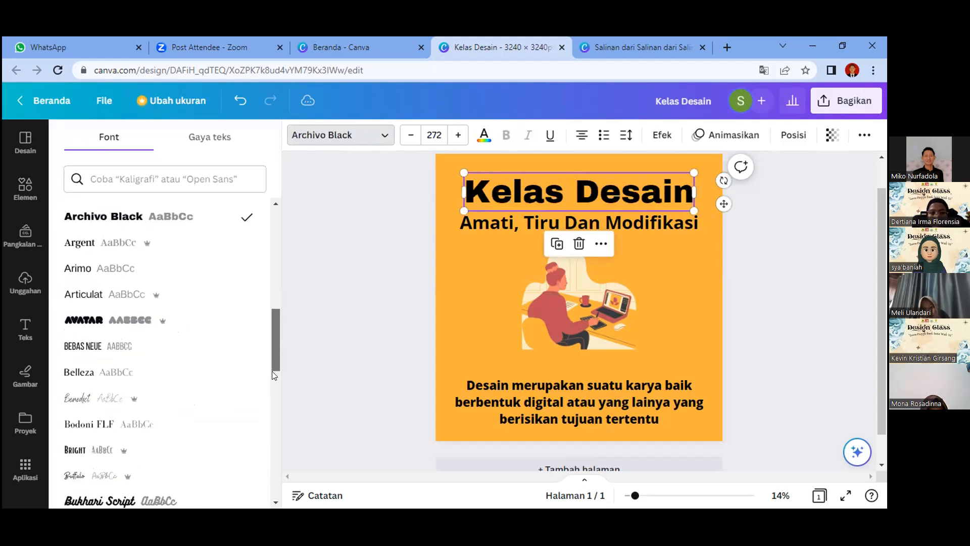
scroll(273, 374, "down", 4)
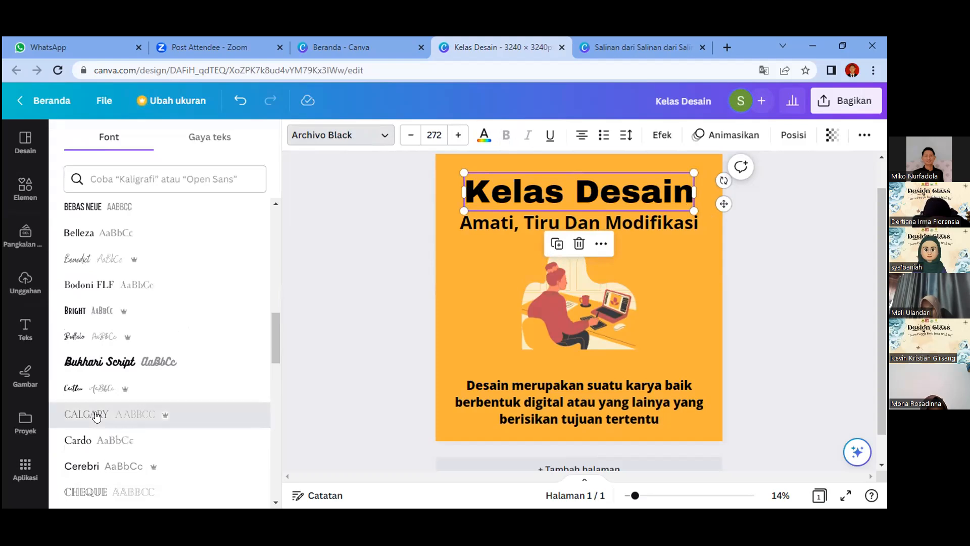
left_click(96, 416)
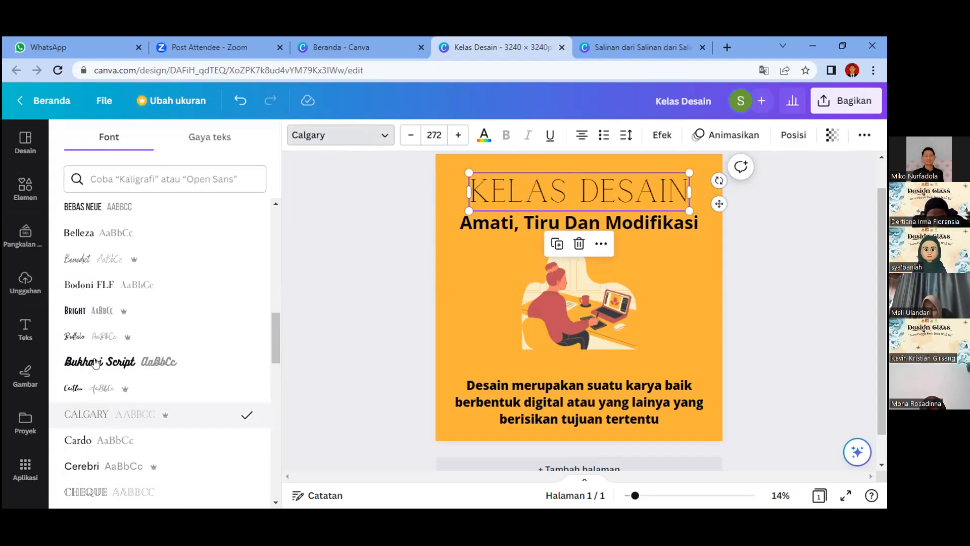
left_click(94, 313)
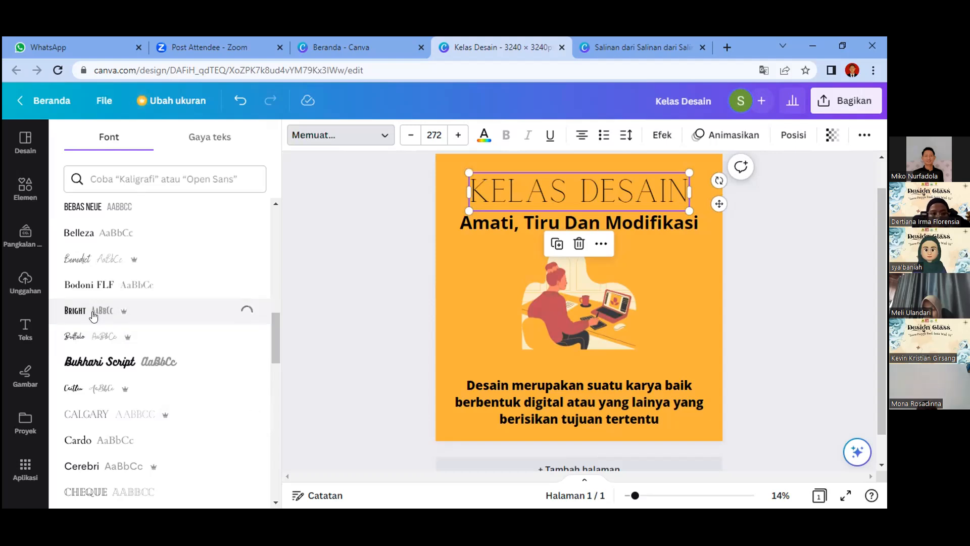
Reduce the font size of the "Amati, Tiru Dan Modifikasi" subheading in single steps to 137.
left_click(504, 216)
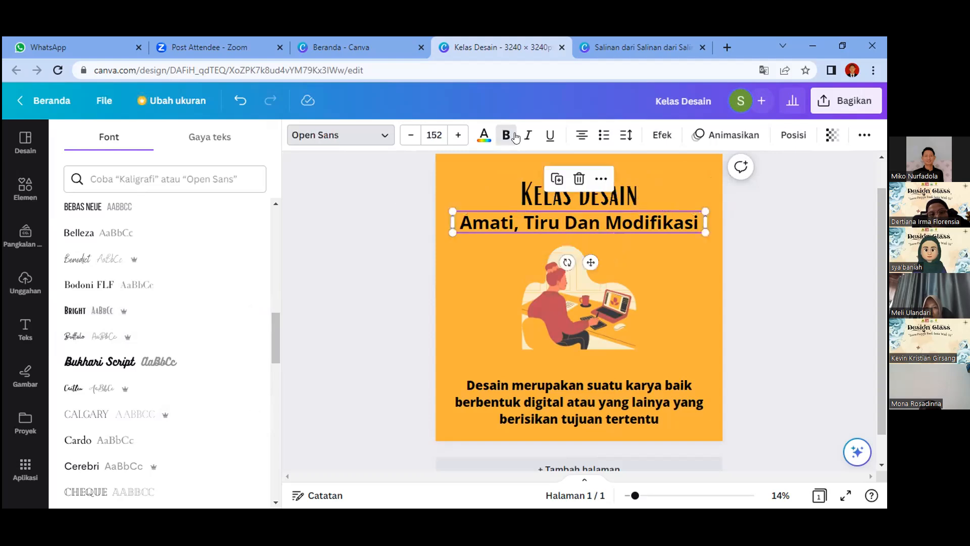
left_click(411, 136)
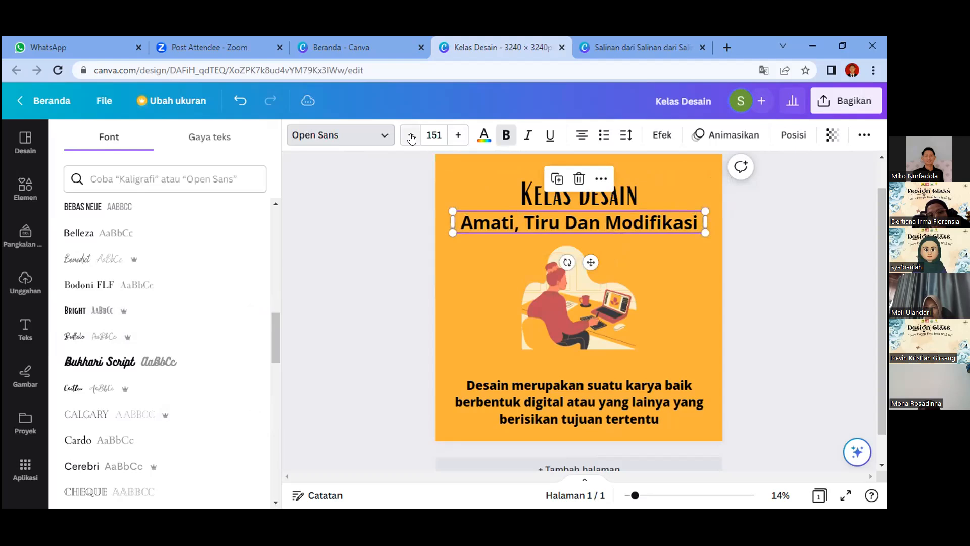
left_click(411, 136)
left_click(410, 136)
left_click(410, 135)
left_click(411, 135)
left_click(411, 135)
left_click(410, 136)
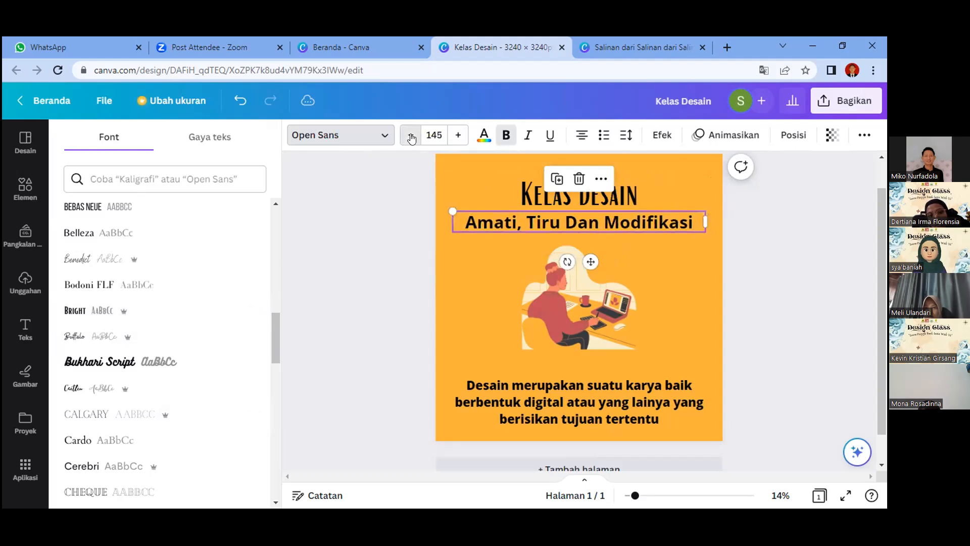
left_click(411, 136)
left_click(411, 135)
left_click(411, 136)
left_click(411, 135)
left_click(411, 136)
left_click(410, 135)
left_click(411, 136)
left_click(411, 135)
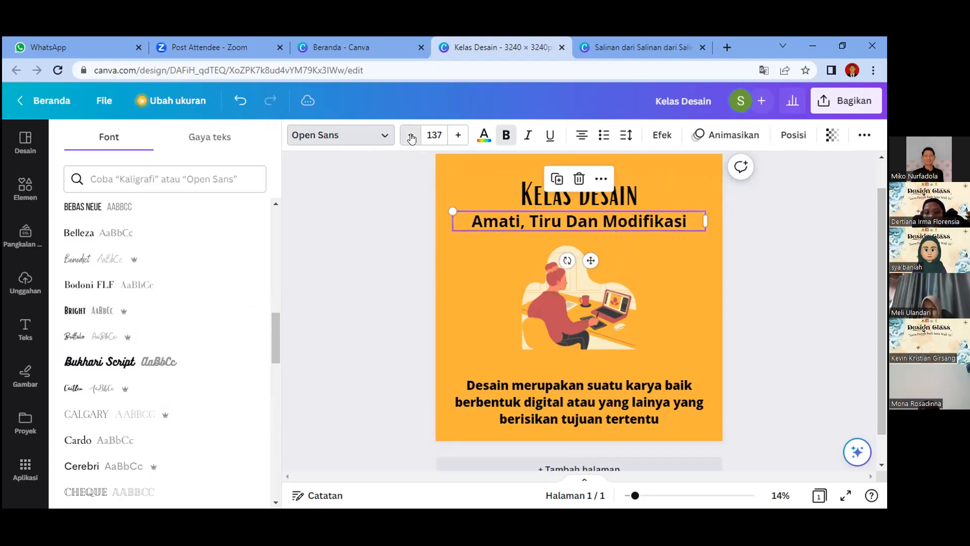
Try font size 56 on the subheading, and set it to 80 instead.
left_click(441, 132)
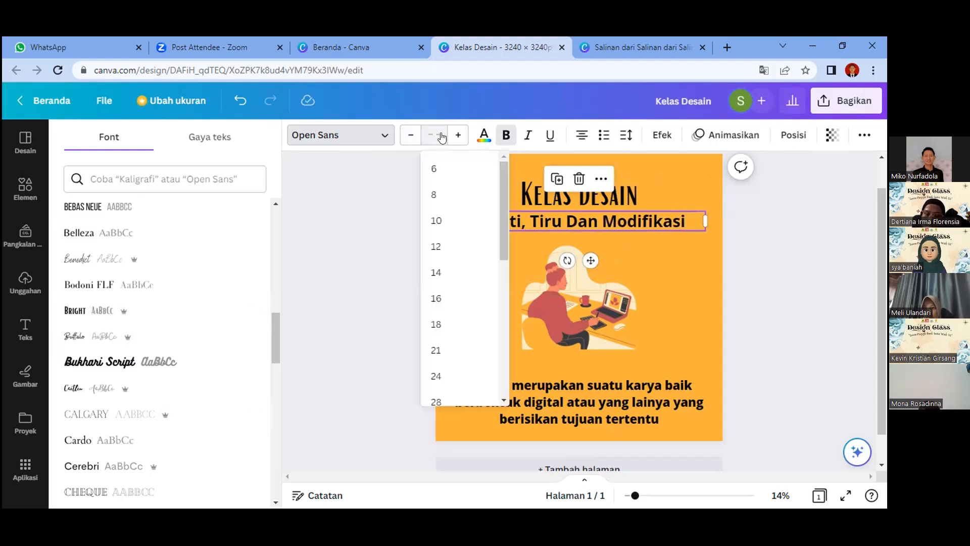
left_click_drag(503, 233, 506, 359)
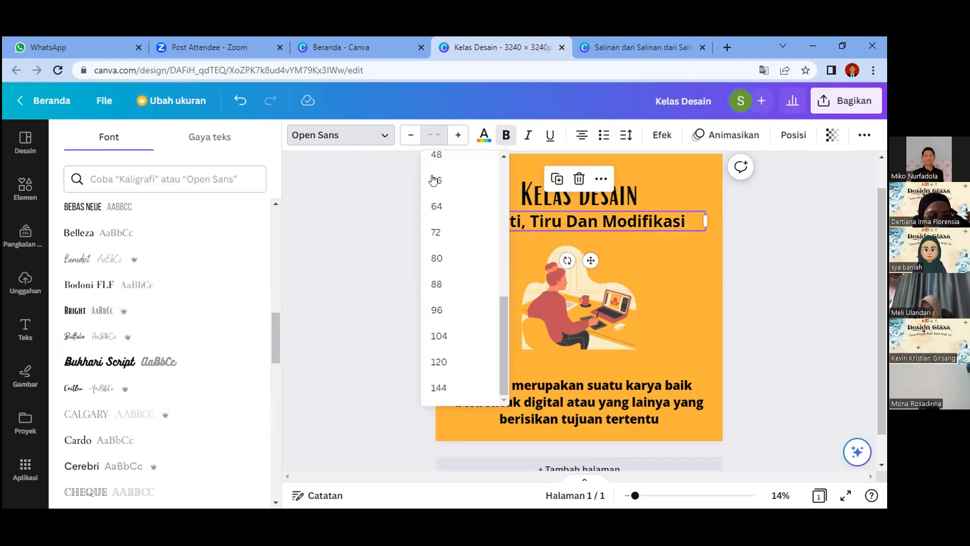
left_click(436, 180)
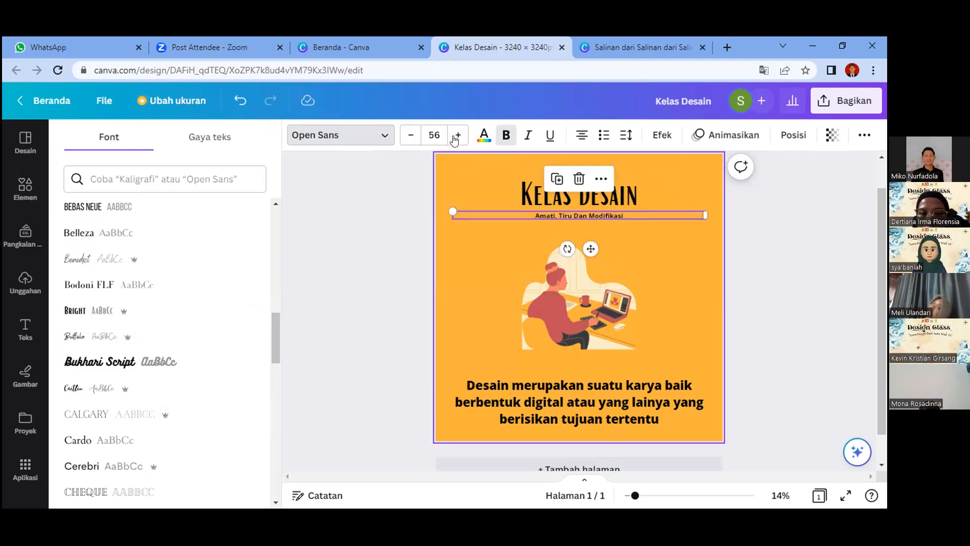
left_click(444, 134)
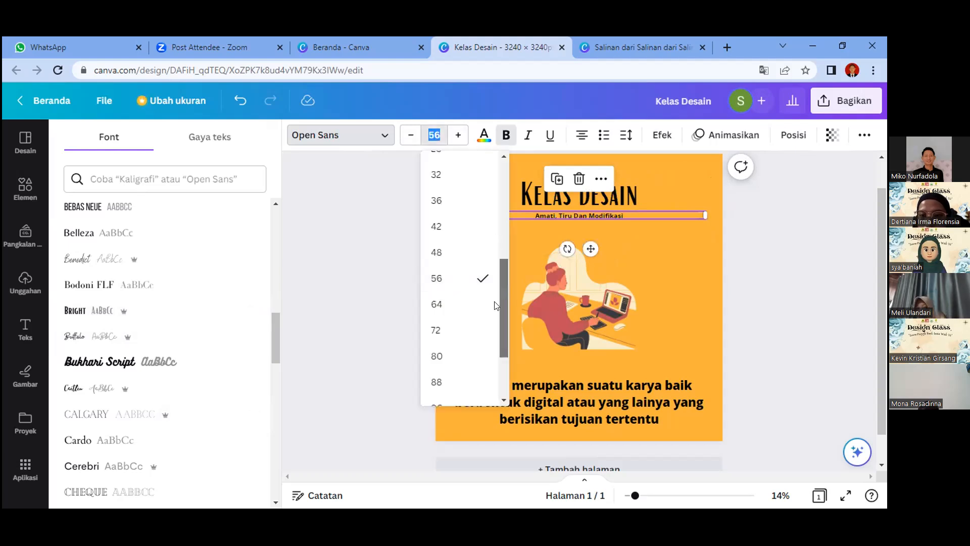
scroll(444, 326, "down", 1)
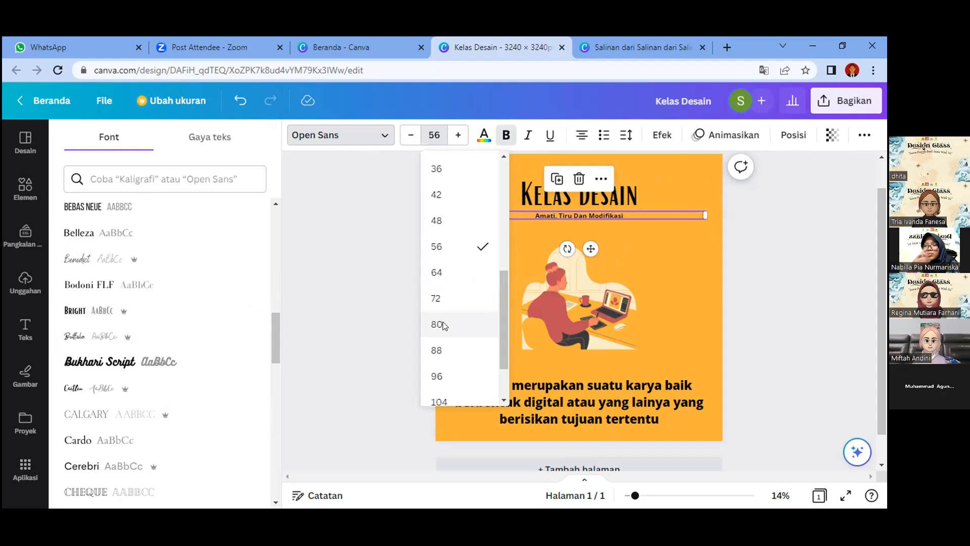
left_click(442, 325)
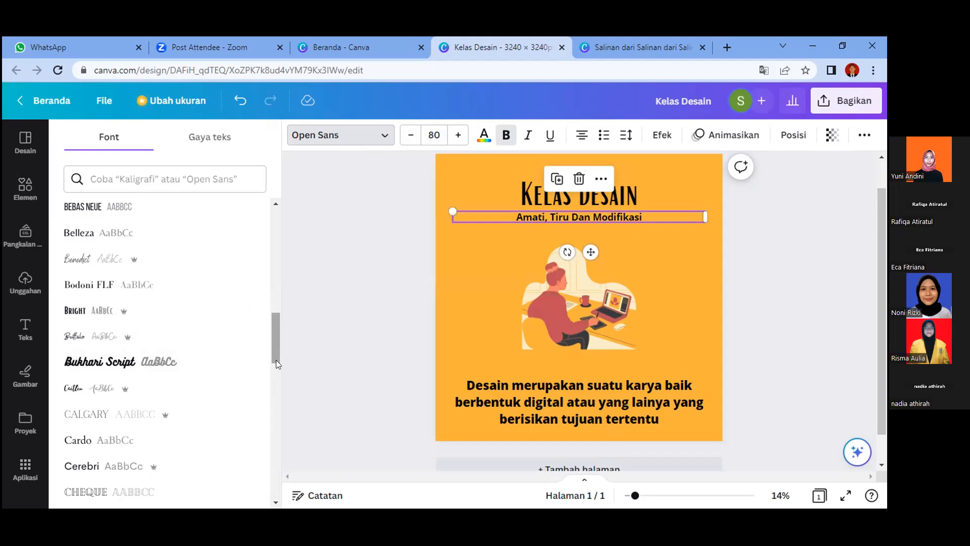
Set the subheading's font to Chloe and close the font list.
scroll(276, 362, "down", 4)
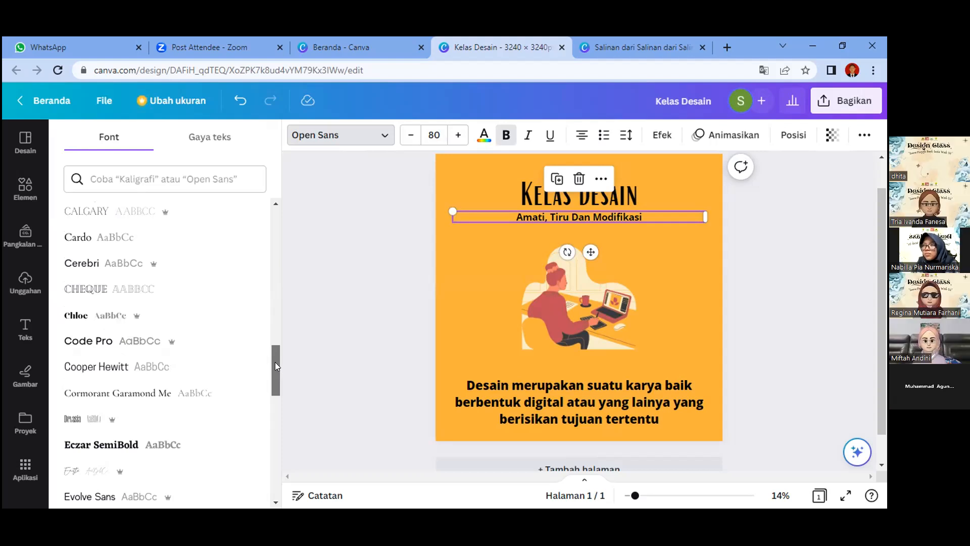
left_click(81, 315)
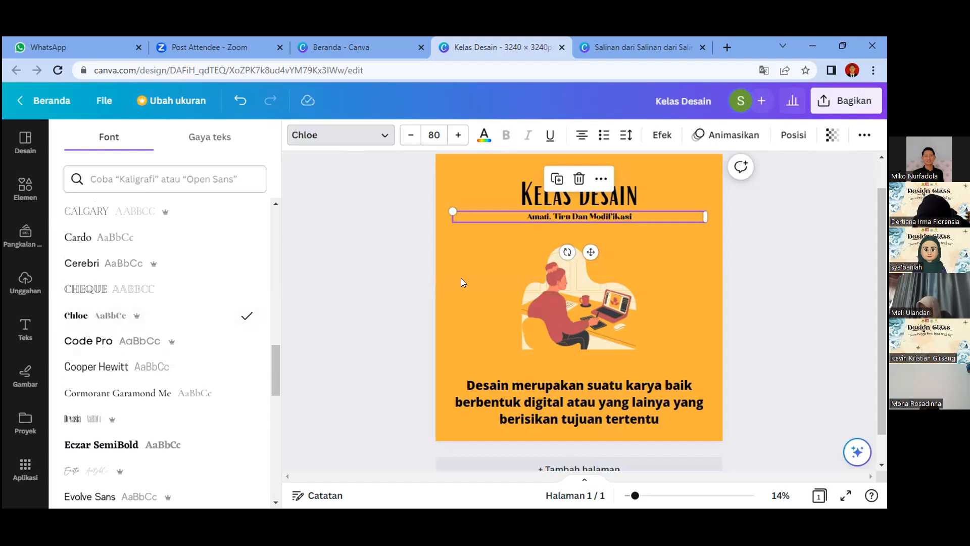
key("Escape")
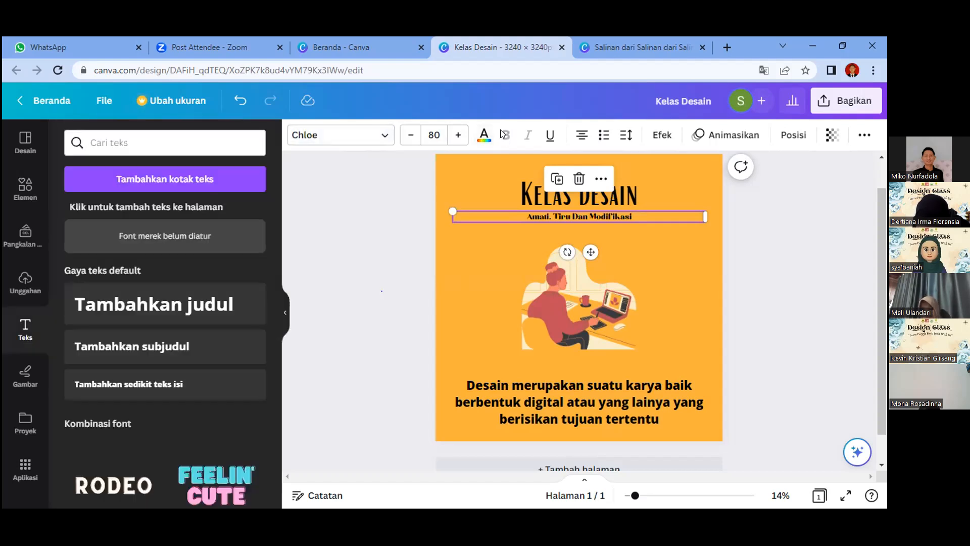
Set the font size of the body text below the illustration to 48.
left_click(442, 146)
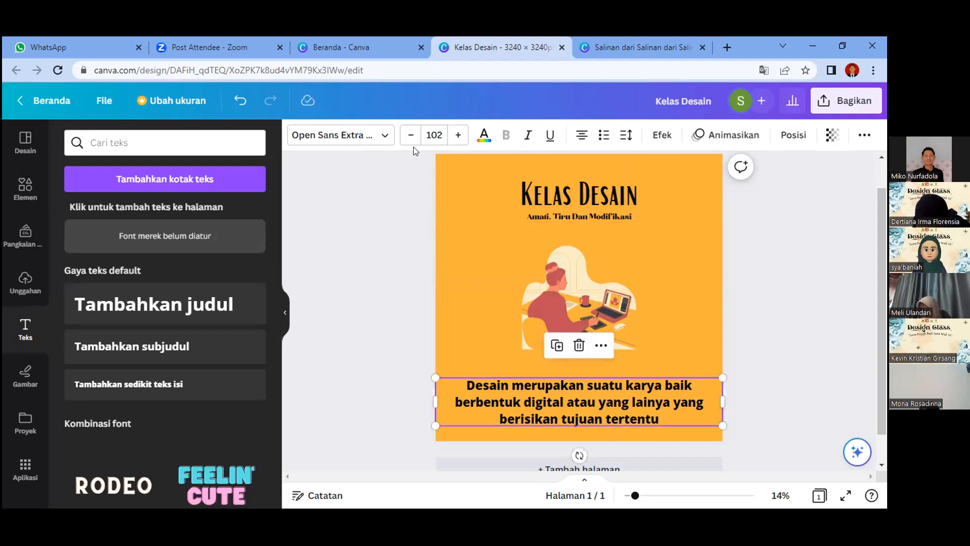
left_click(438, 135)
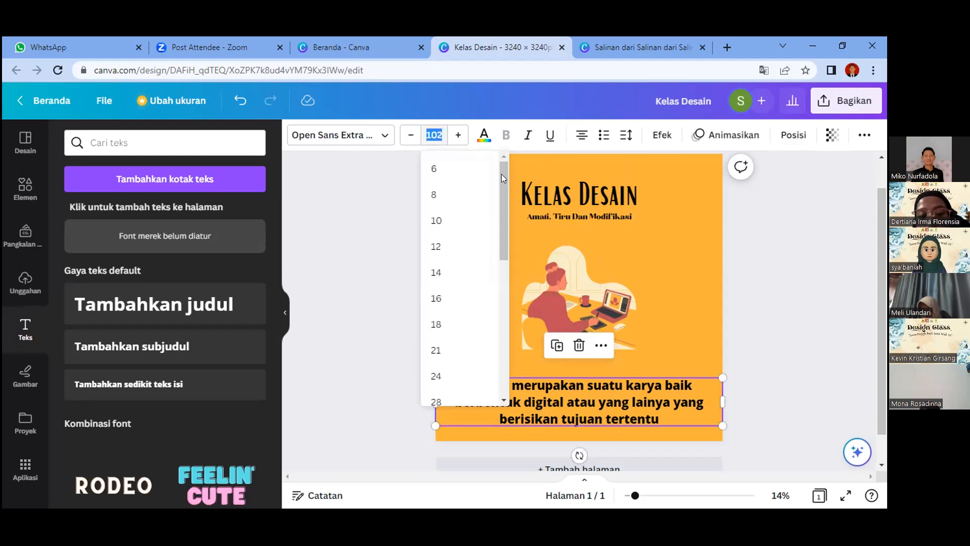
scroll(504, 202, "down", 2)
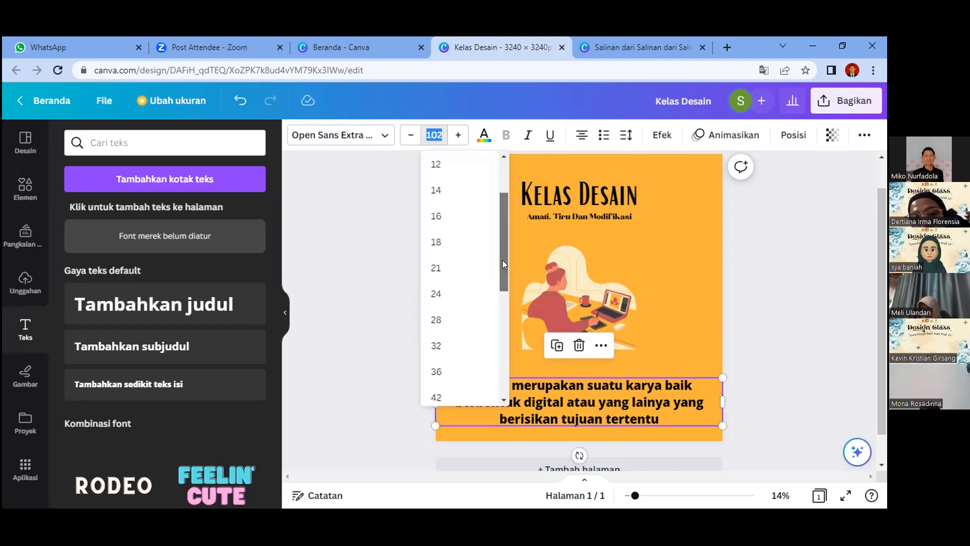
scroll(502, 262, "down", 4)
scroll(504, 286, "down", 1)
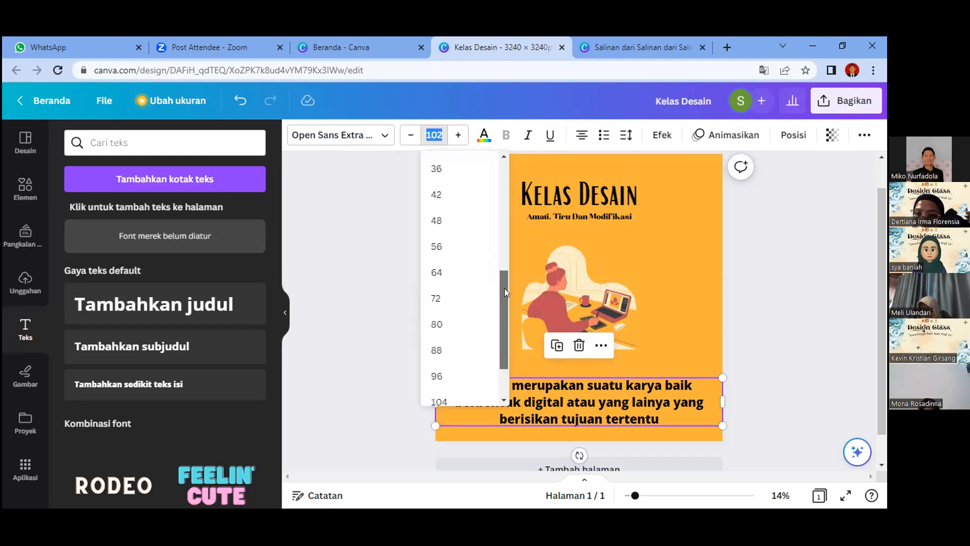
left_click(435, 211)
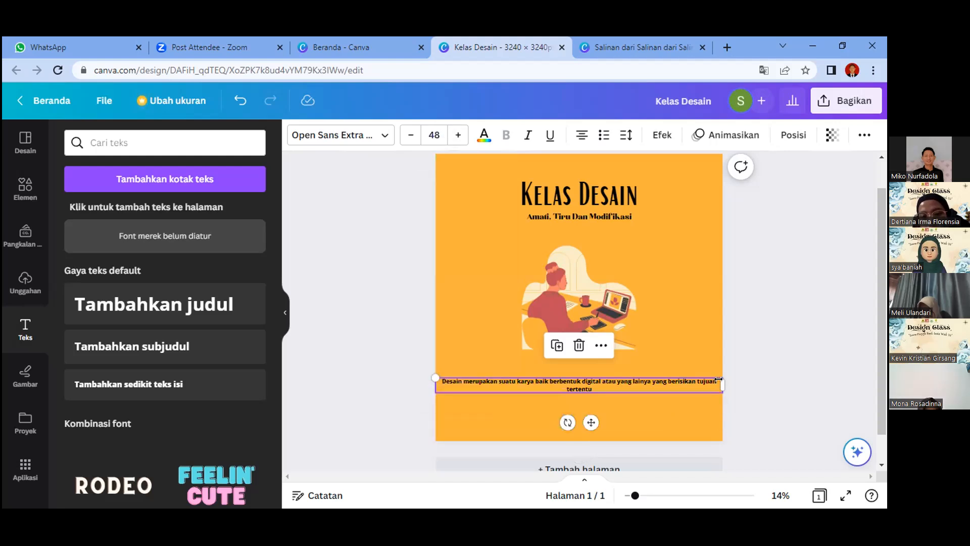
Narrow the body text box so it wraps onto three lines, and centre it just below the illustration.
left_click_drag(718, 380, 590, 385)
left_click_drag(585, 385, 584, 385)
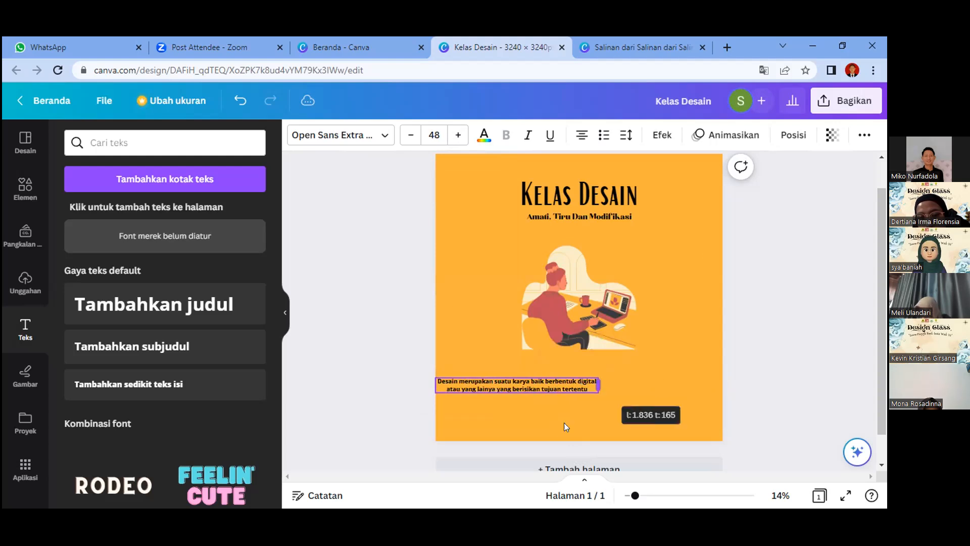
left_click_drag(520, 428, 589, 421)
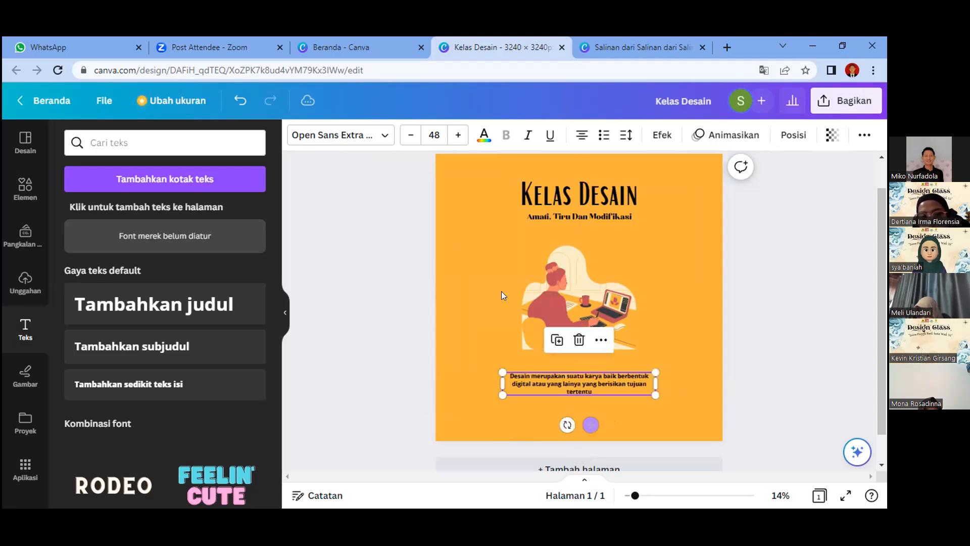
key("Escape")
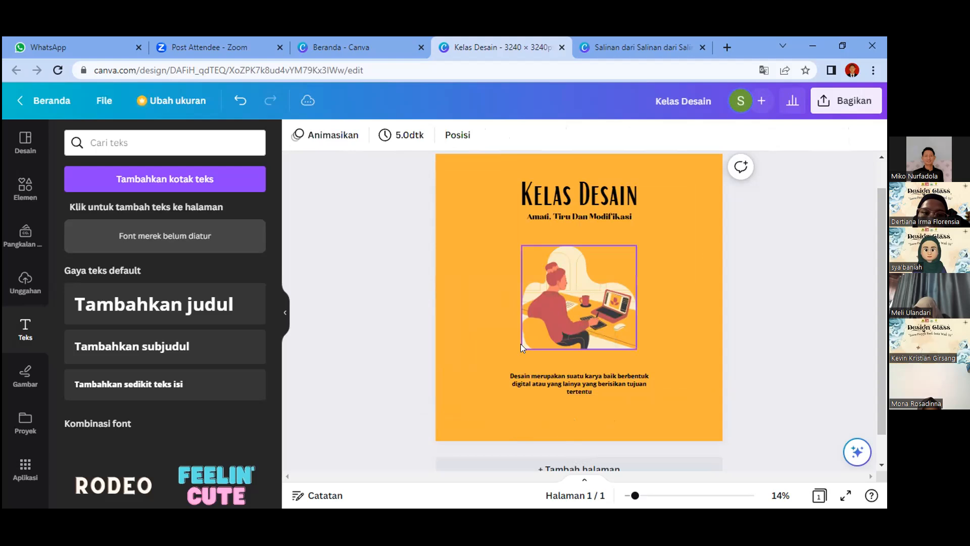
Recolour the subheading cream, #F9EECA, by sampling the colour from the illustration's background shape.
key("Tab")
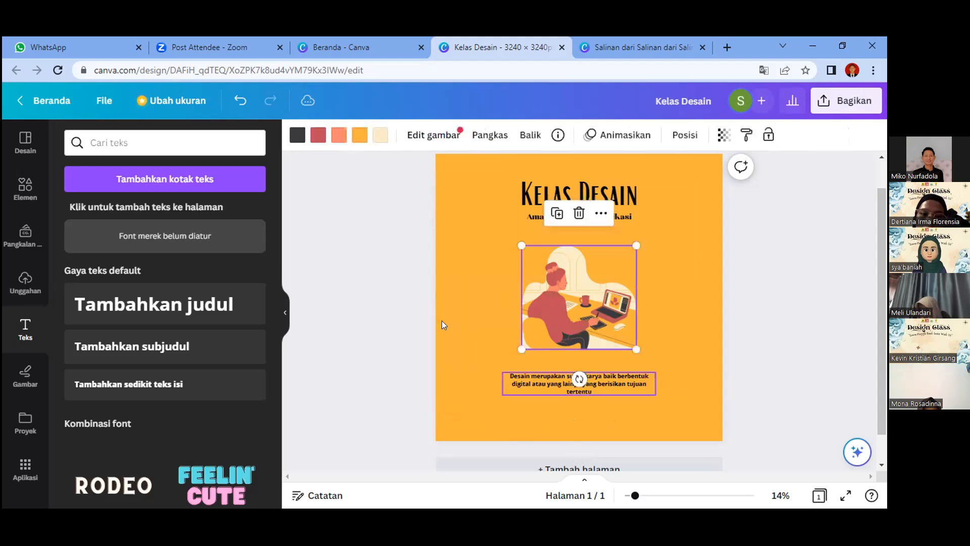
key("Escape")
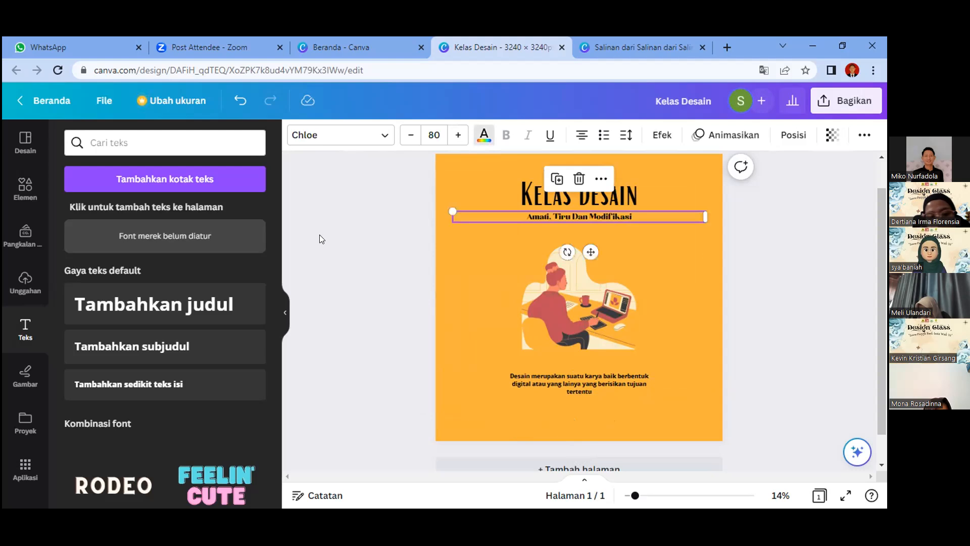
left_click(77, 213)
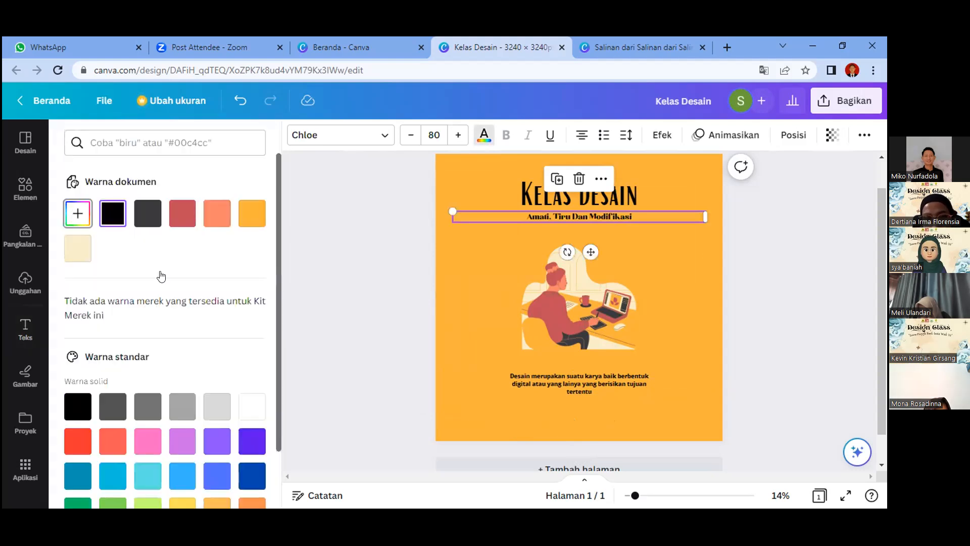
left_click(243, 347)
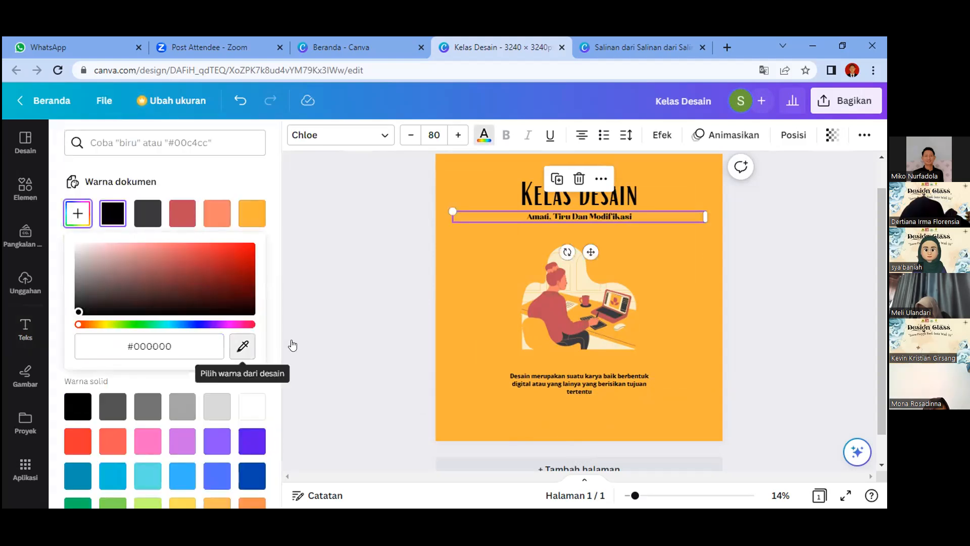
left_click(586, 279)
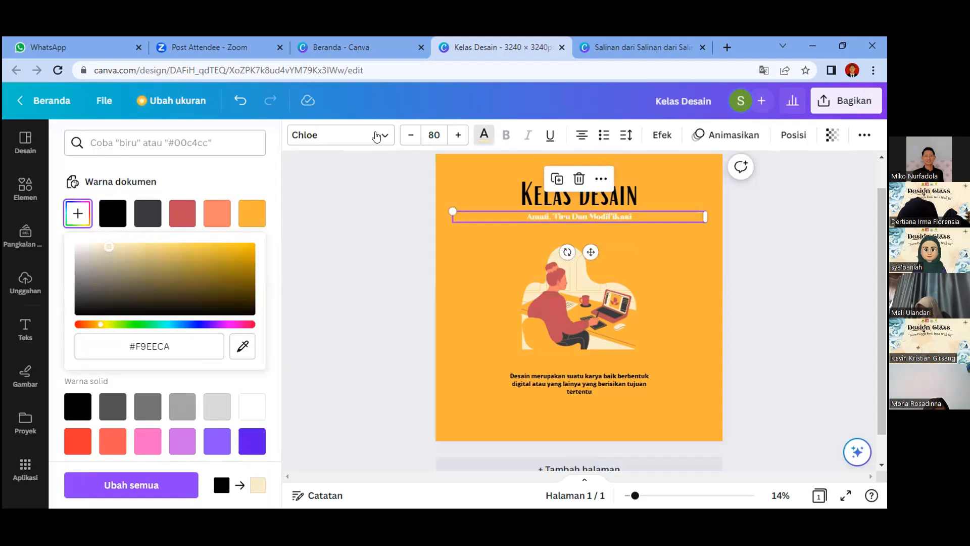
Set the subheading's font to Cooper Hewitt and close the font list.
left_click(376, 137)
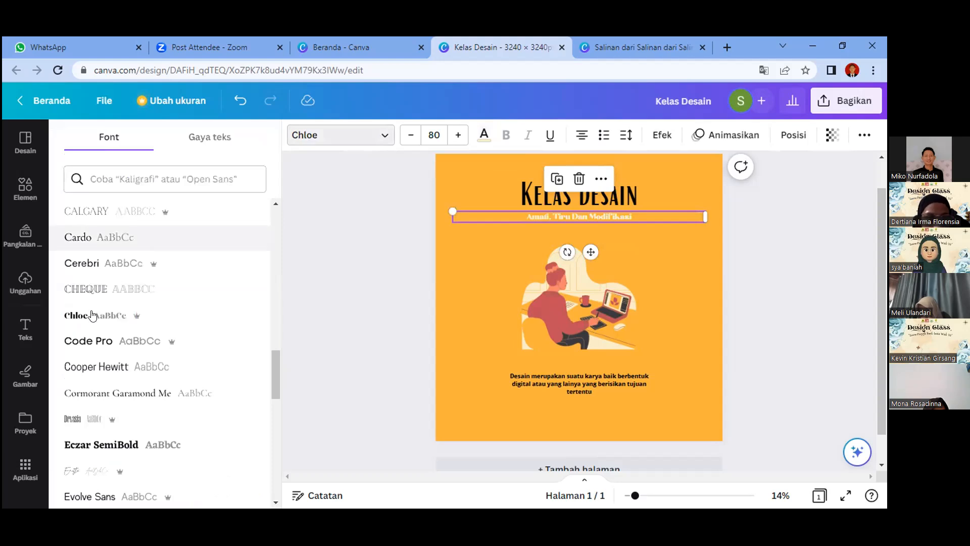
left_click(100, 362)
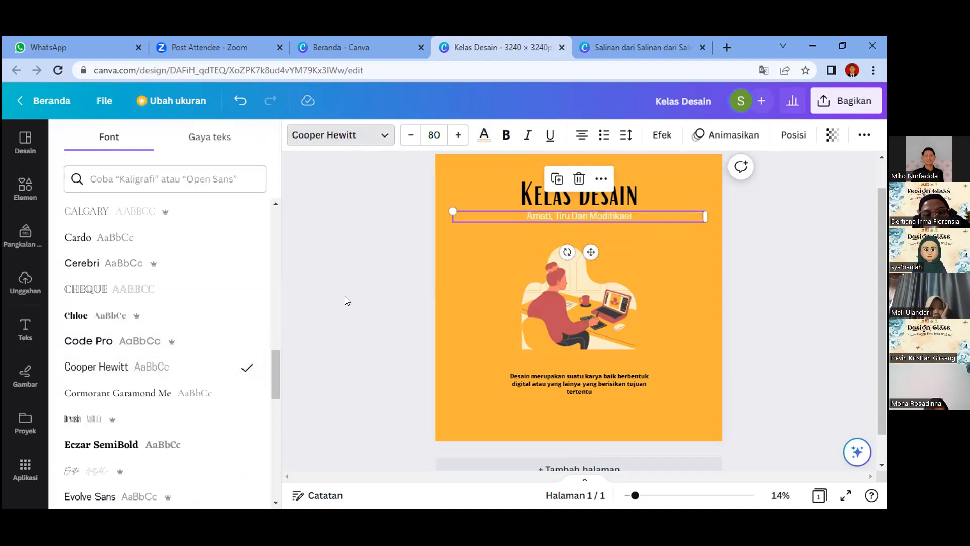
key("Escape")
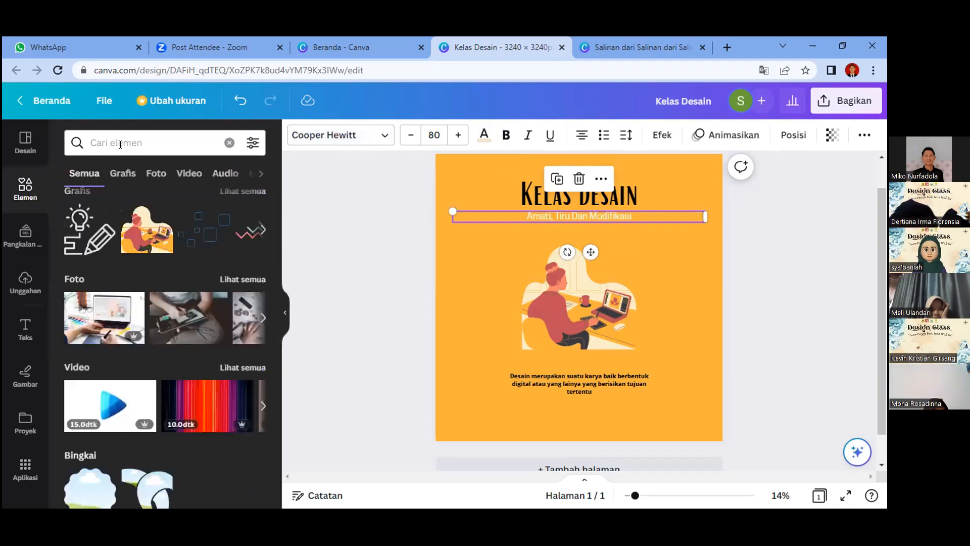
Search the elements for "percikan air" and look through the graphics results for a suitable splash.
left_click(121, 145)
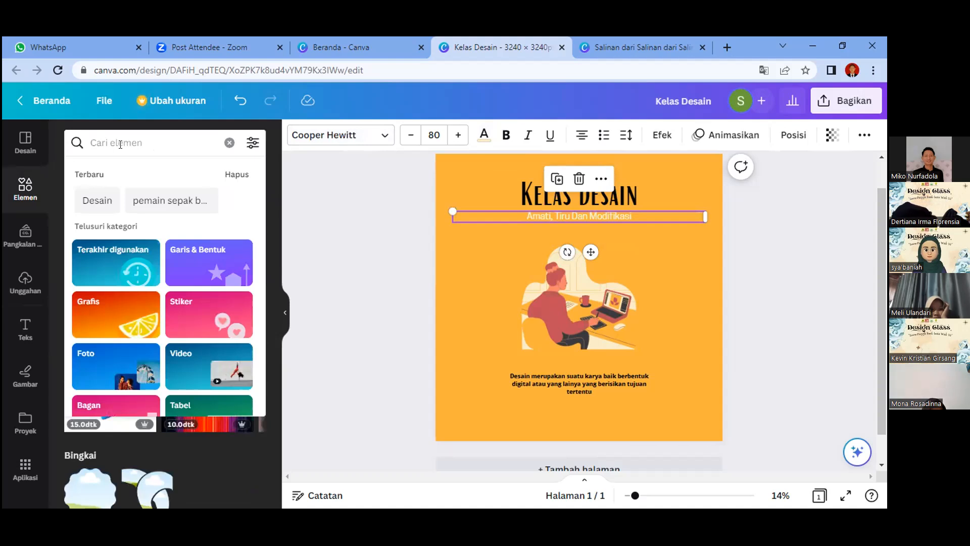
type("per")
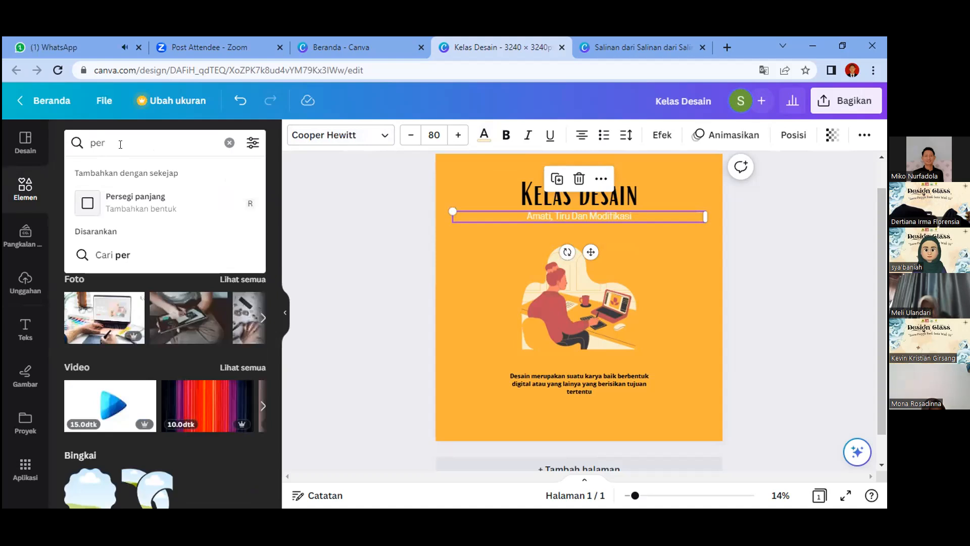
type("cikan air")
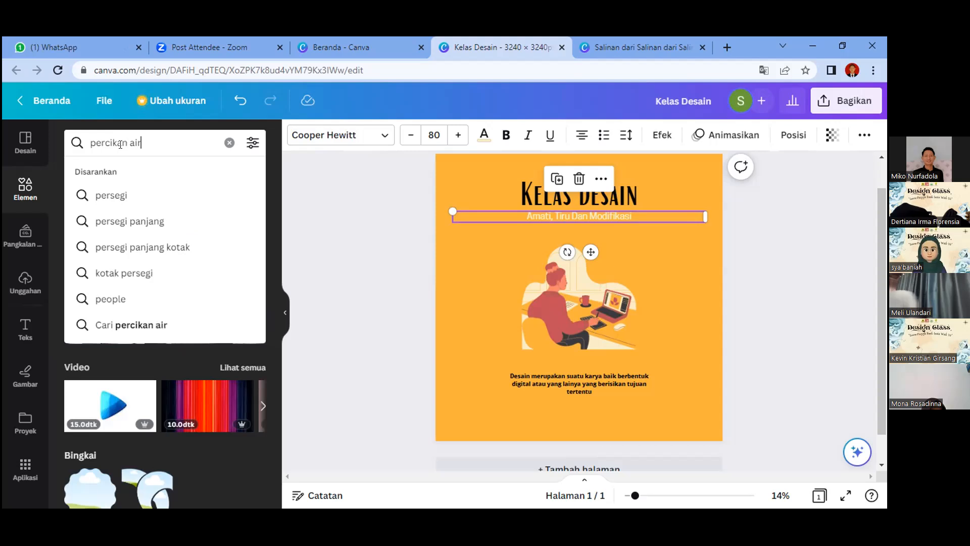
key("Return")
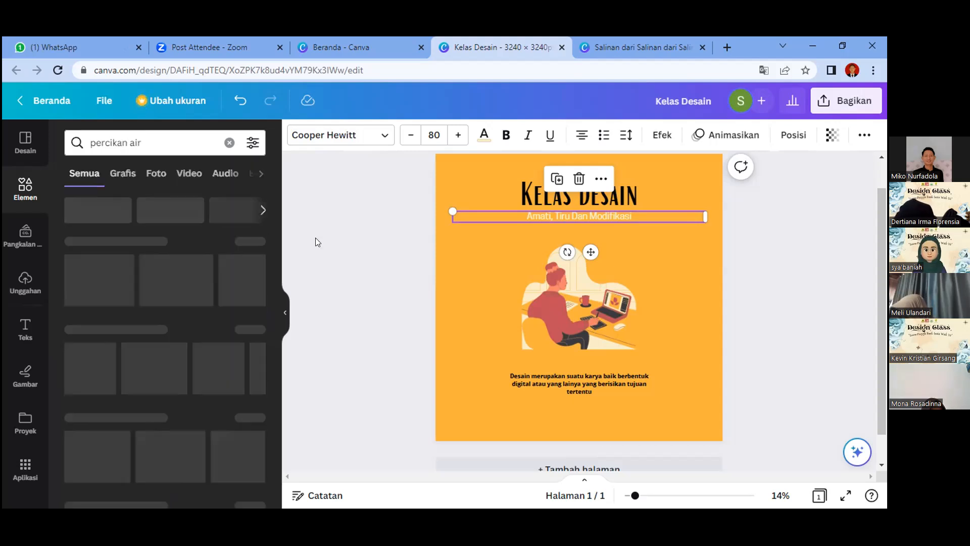
left_click(122, 143)
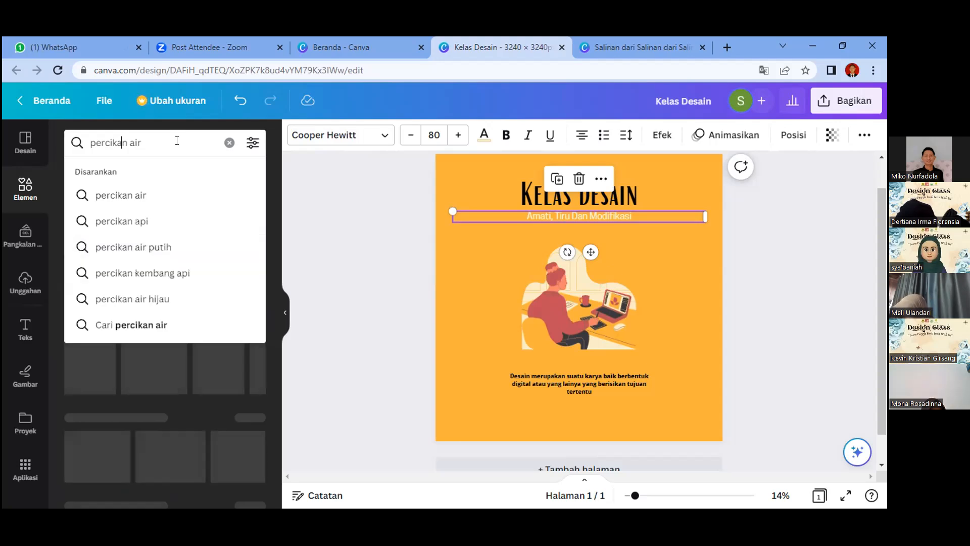
key("Return")
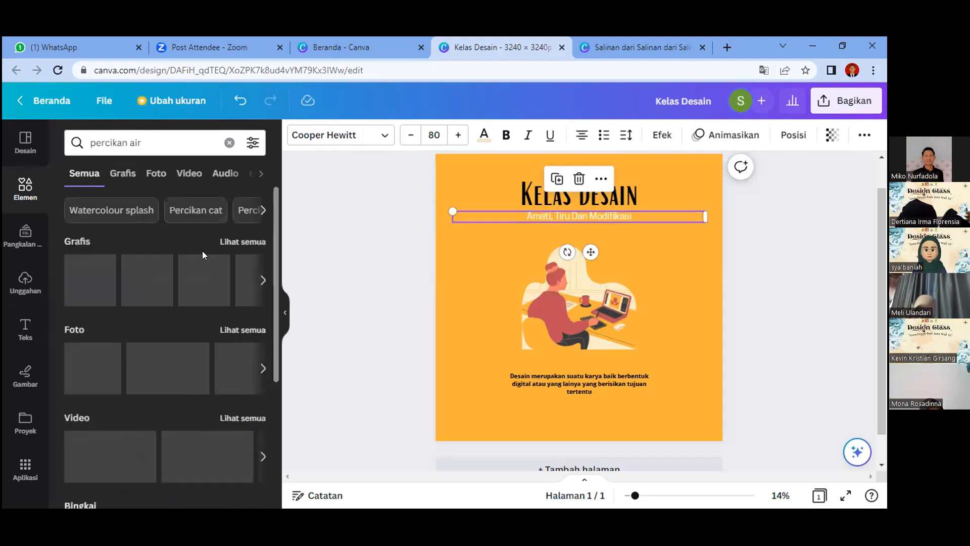
left_click(134, 188)
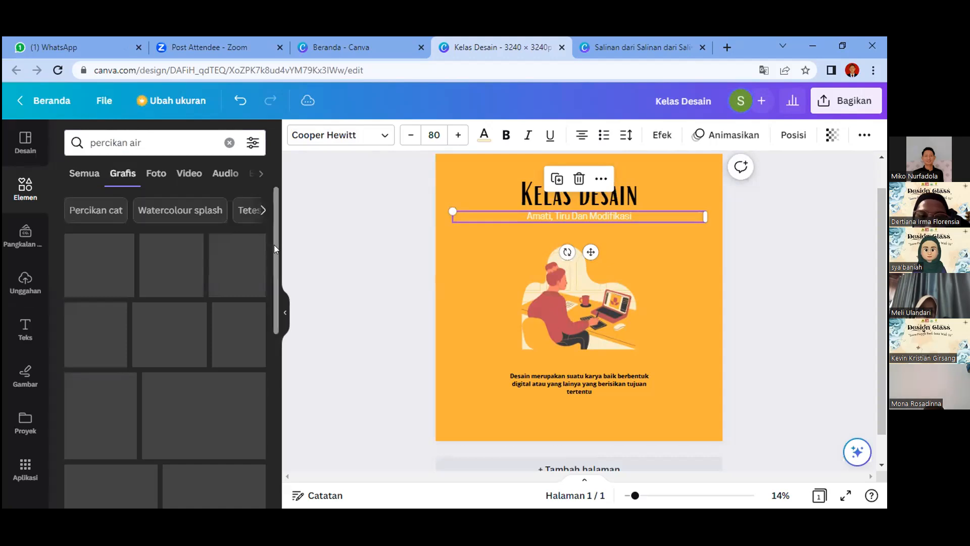
scroll(283, 303, "down", 4)
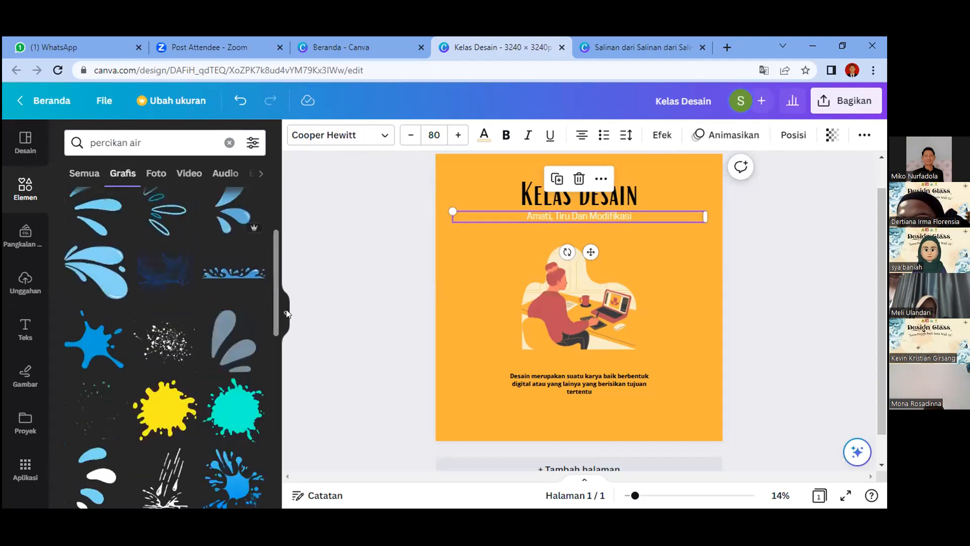
scroll(163, 313, "down", 1)
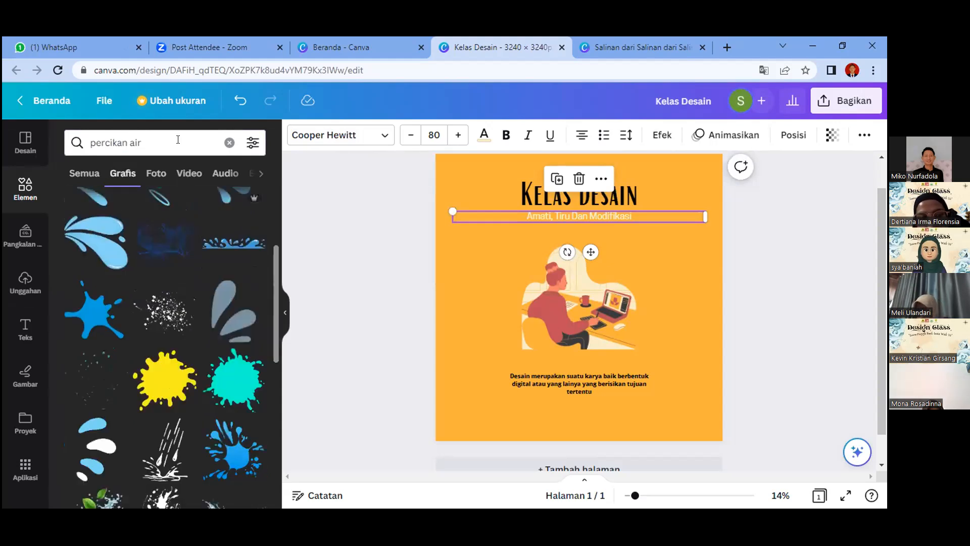
Search the graphics for "garis" and place the thin curved lines graphic in the page's upper-right corner.
left_click(228, 143)
left_click(124, 173)
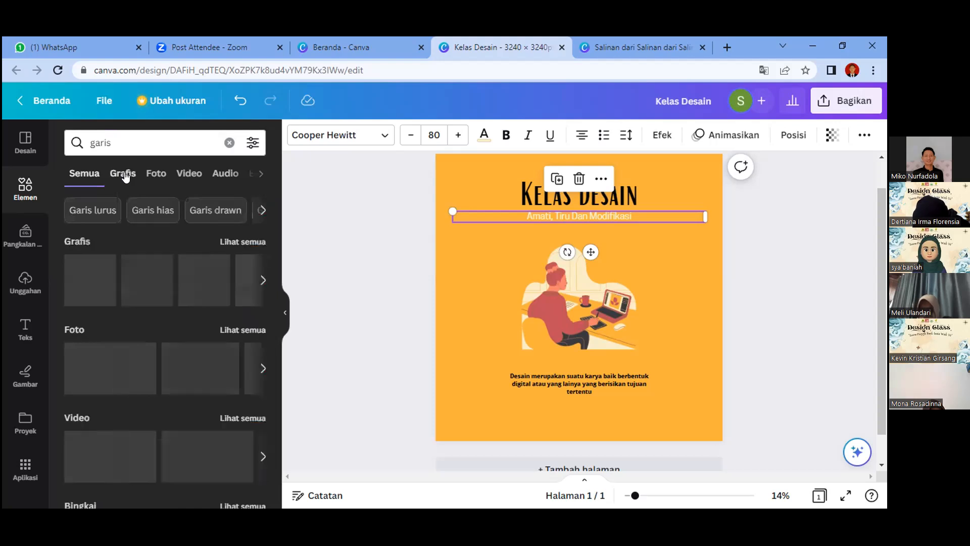
left_click(123, 174)
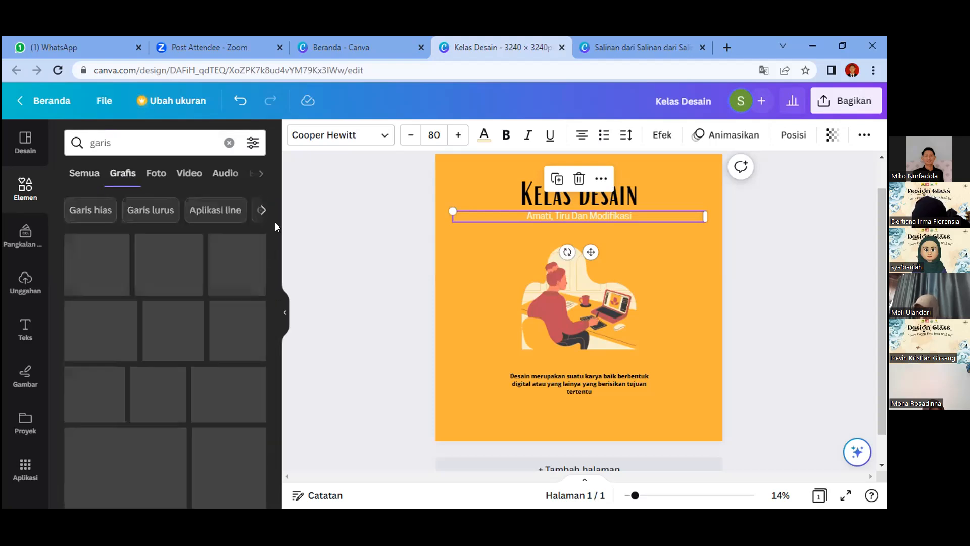
scroll(276, 249, "down", 1)
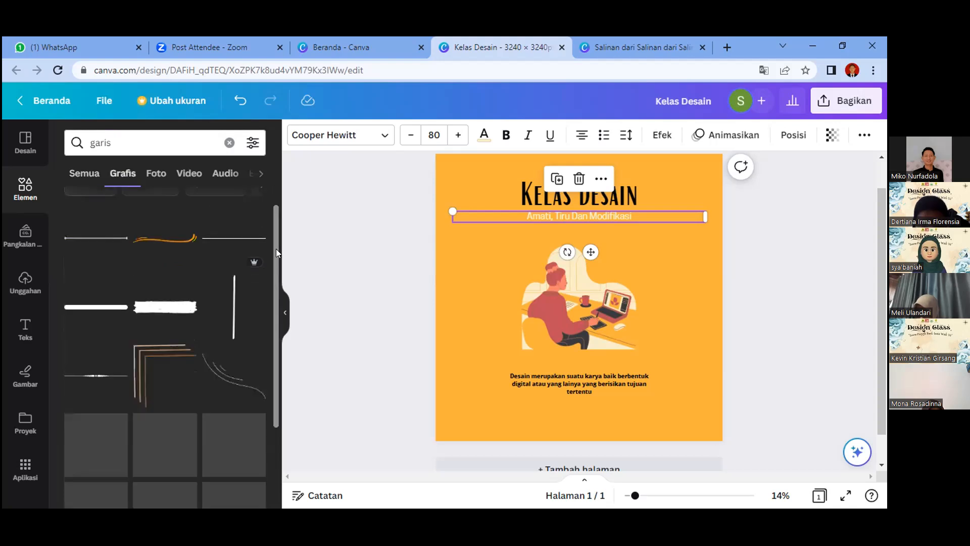
scroll(273, 286, "down", 1)
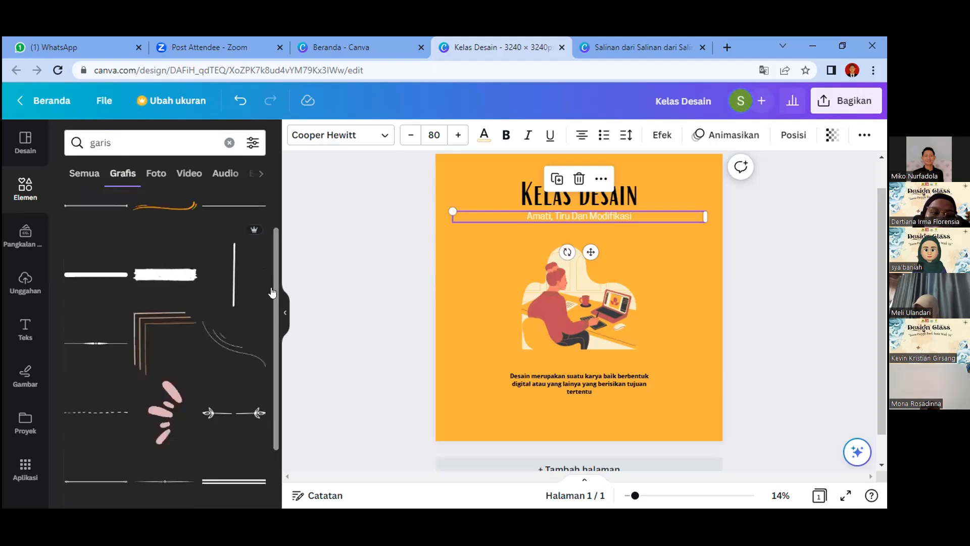
scroll(273, 294, "down", 1)
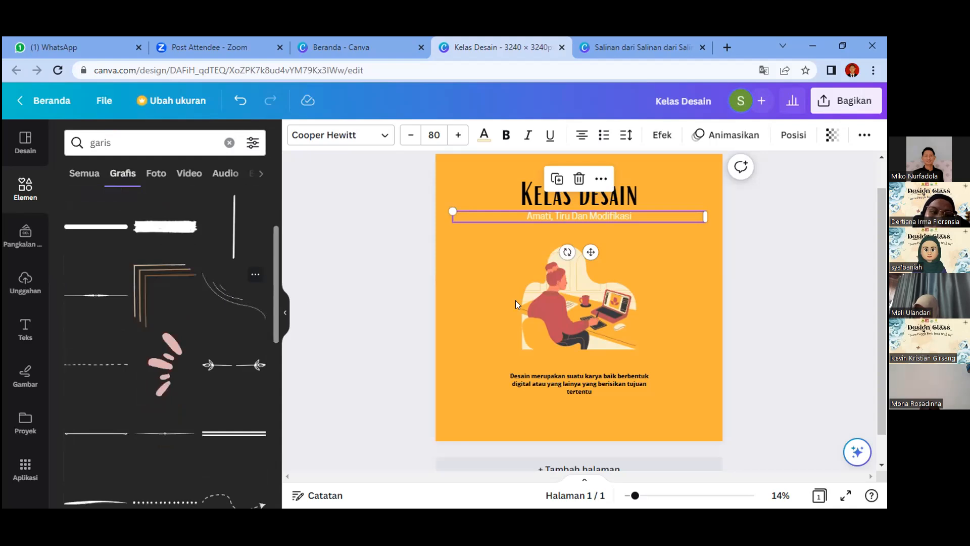
left_click(563, 298)
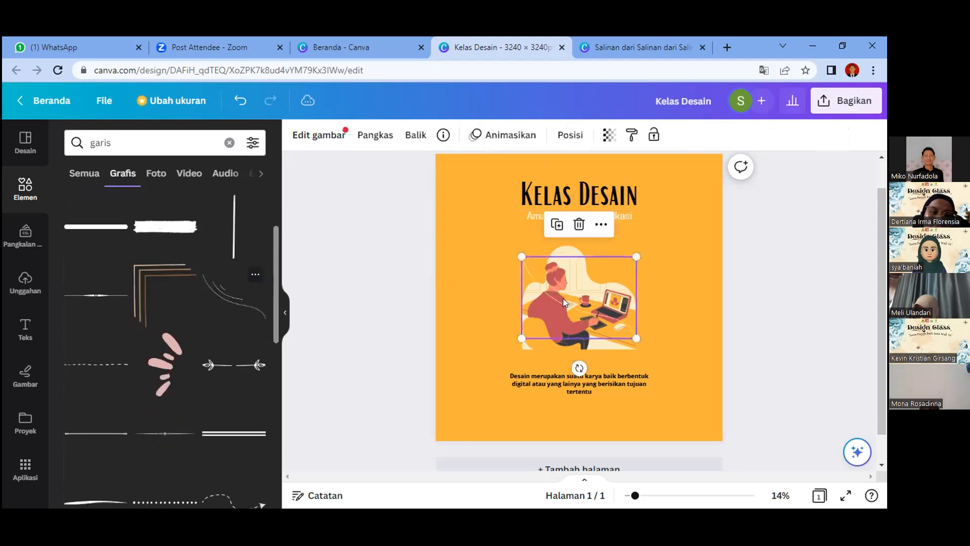
left_click(685, 182)
left_click_drag(675, 190, 681, 191)
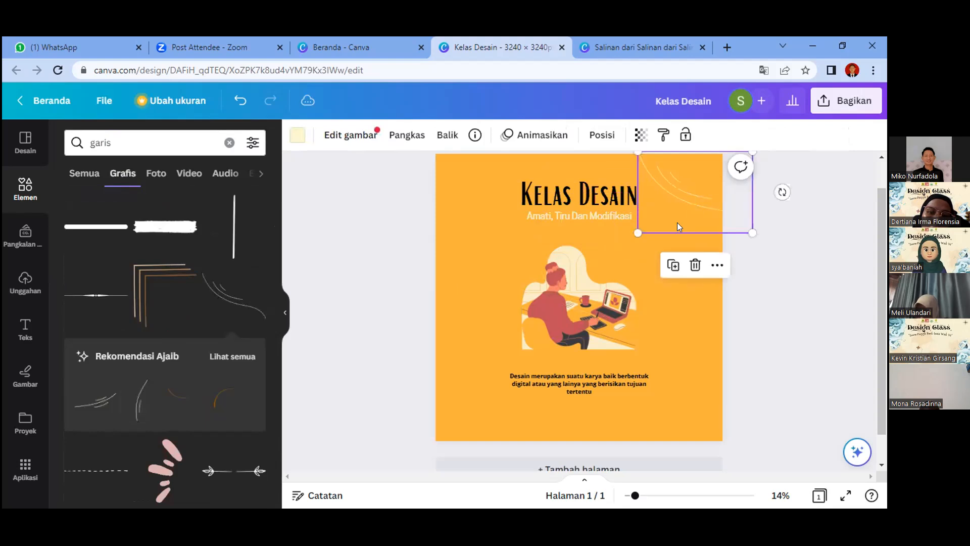
Duplicate the curved lines graphic and place the copy in the page's lower-left corner.
left_click(667, 265)
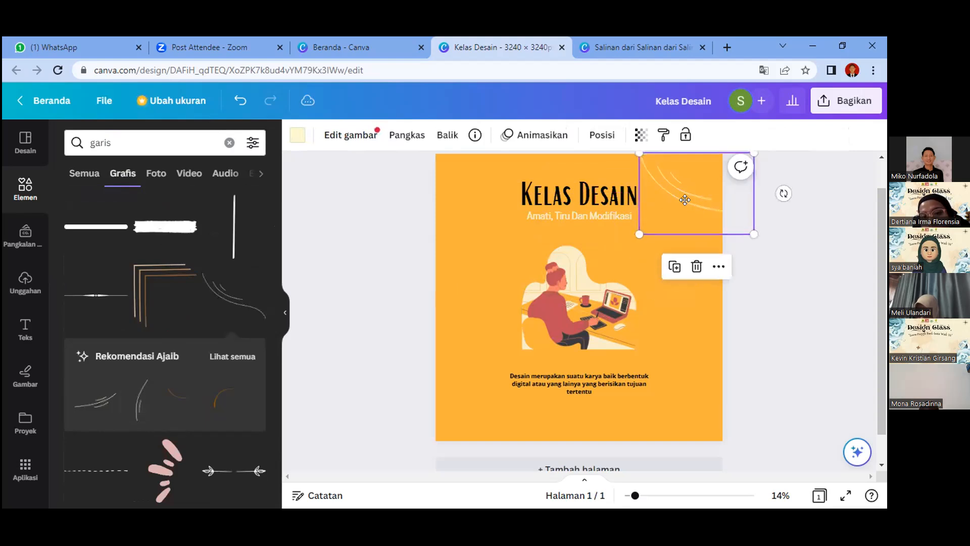
mouse_move(477, 401)
left_mouse_down()
mouse_move(456, 411)
mouse_move(468, 416)
left_mouse_up()
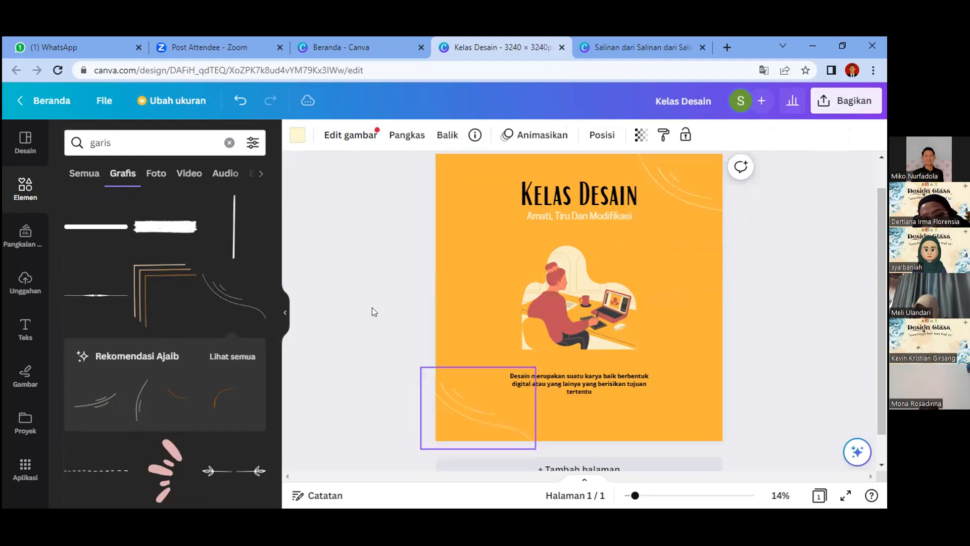
left_click(397, 238)
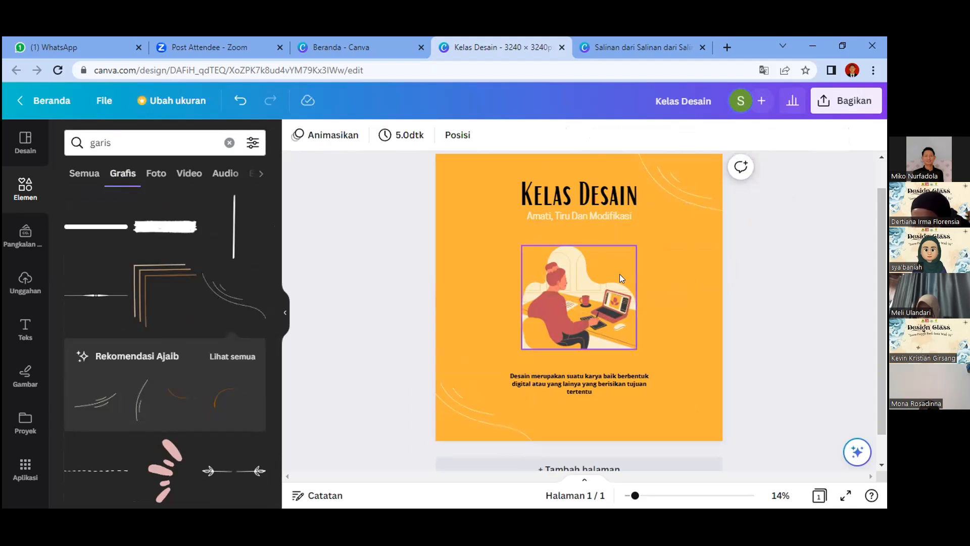
Enlarge the illustration and centre it between the subheading and the body text.
left_click(633, 246)
left_click_drag(662, 220, 678, 215)
left_click_drag(573, 281, 574, 285)
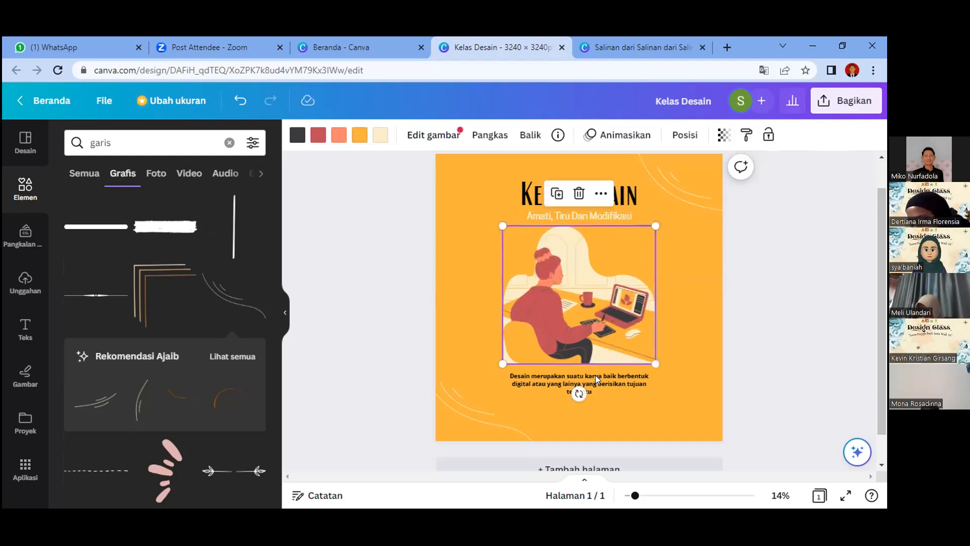
left_click(354, 299)
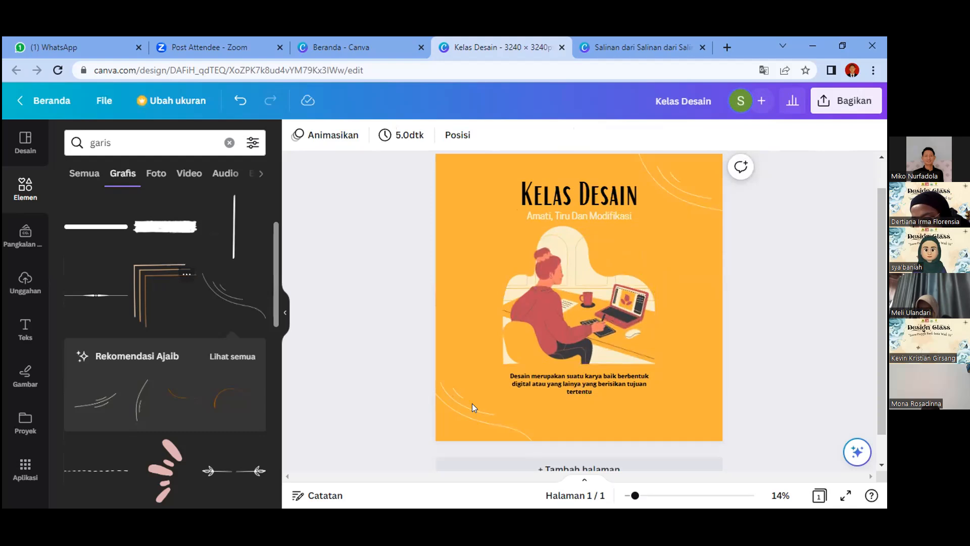
Replace the element search term with "kotak" and search the graphics.
left_click(162, 145)
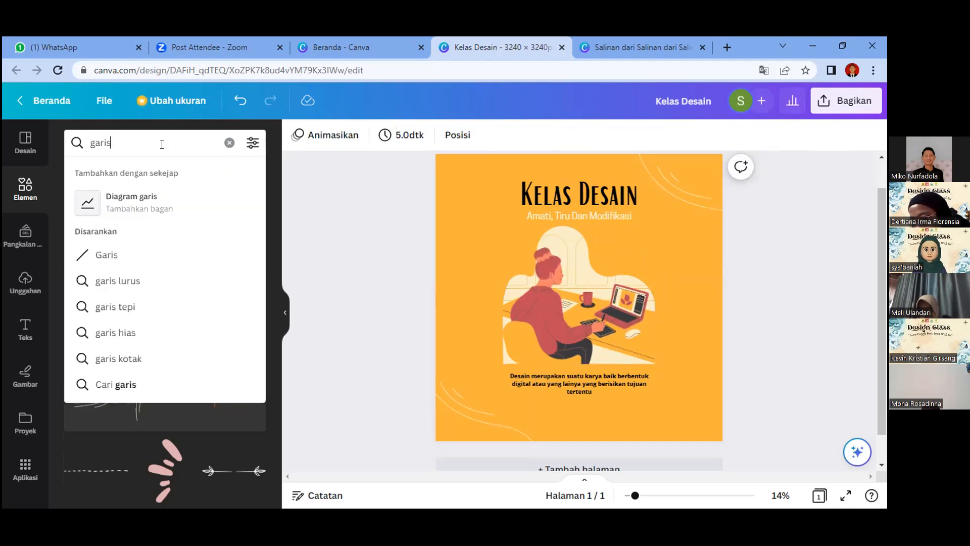
key("BackSpace")
key("BackSpace")
key("BackSpace")
key("BackSpace")
key("BackSpace")
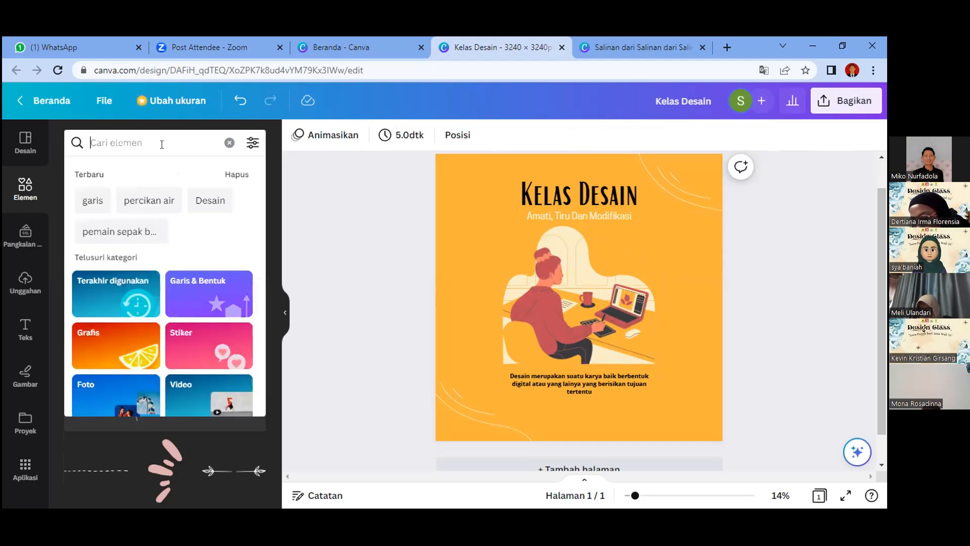
type("kotak")
key("Return")
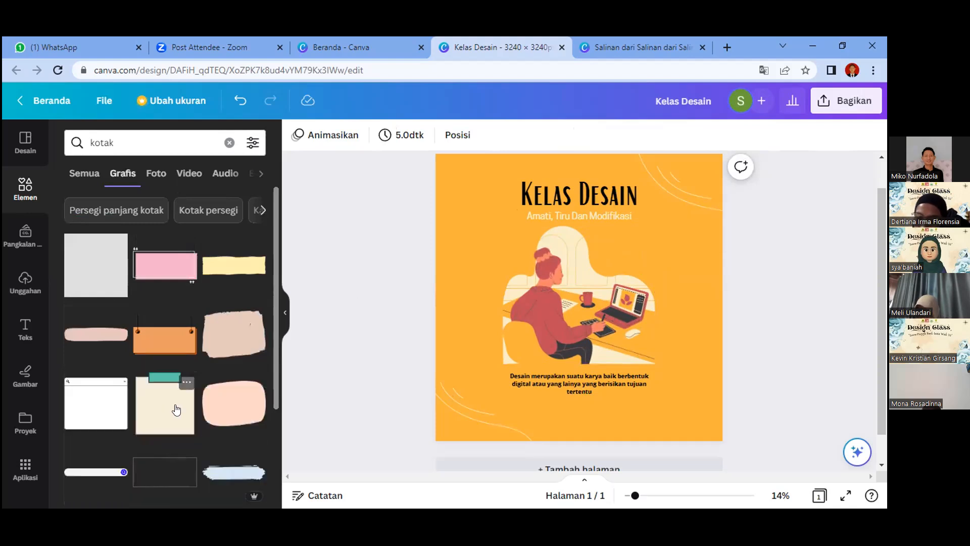
Insert the cream note graphic with the teal tab, and enlarge it to cover most of the page, leaving an orange border.
left_click(177, 409)
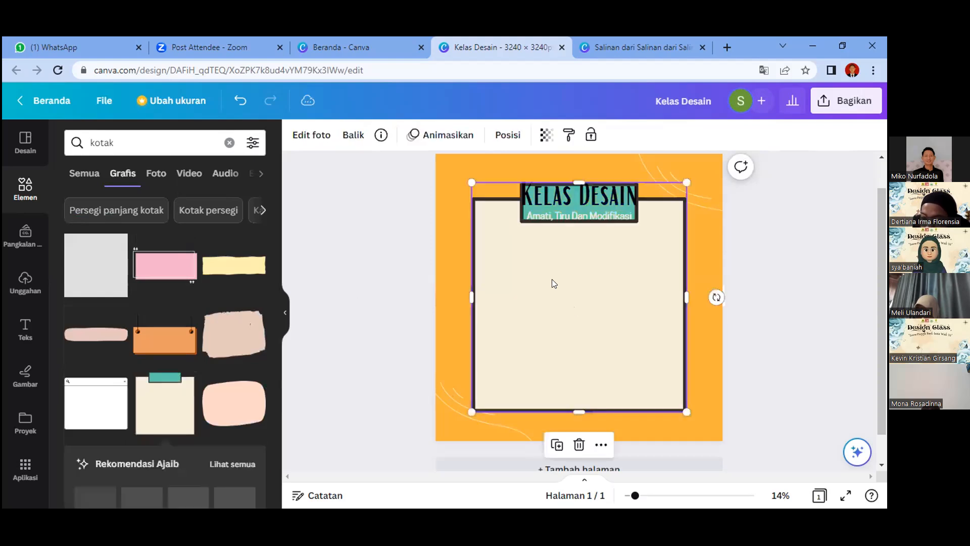
left_click_drag(536, 256, 549, 281)
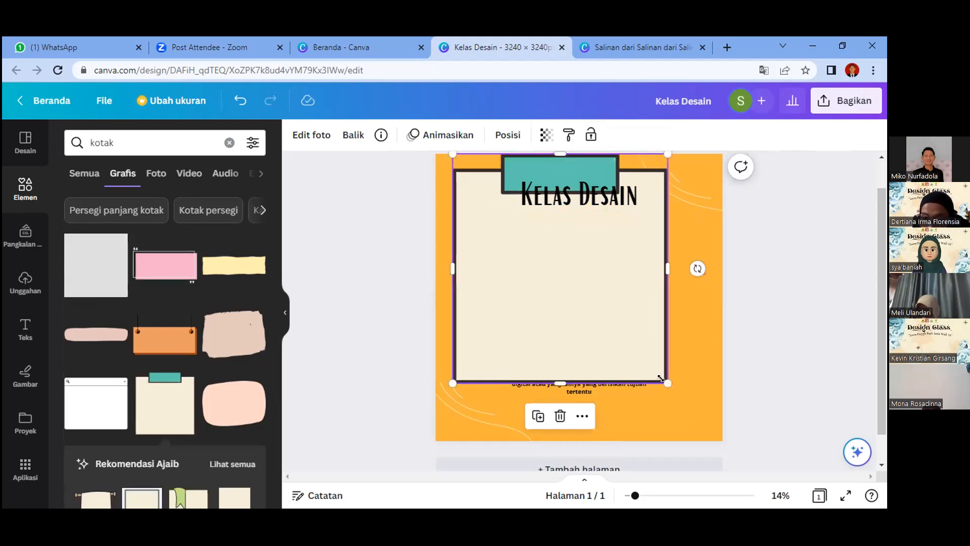
left_click_drag(665, 385, 705, 426)
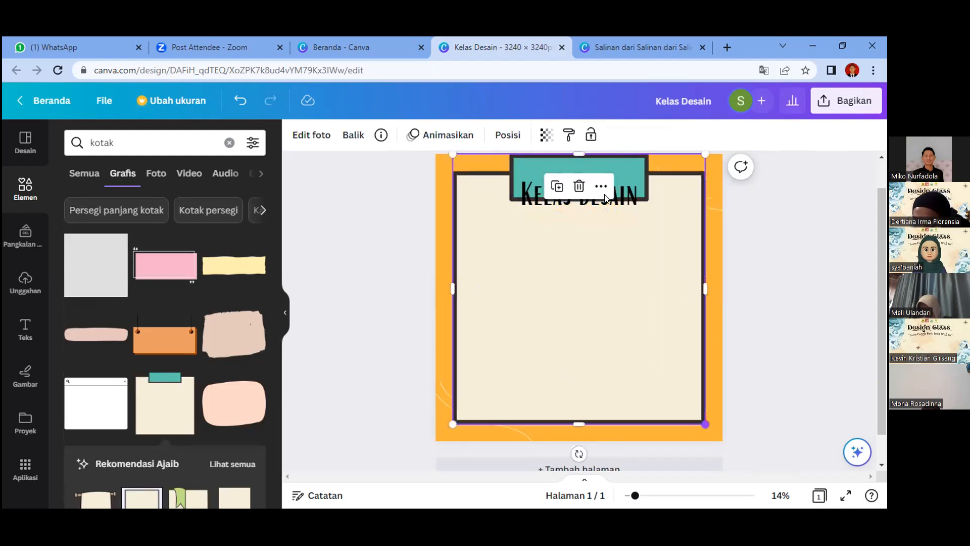
Send the cream note graphic to the back, behind the texts and the illustration.
left_click(600, 188)
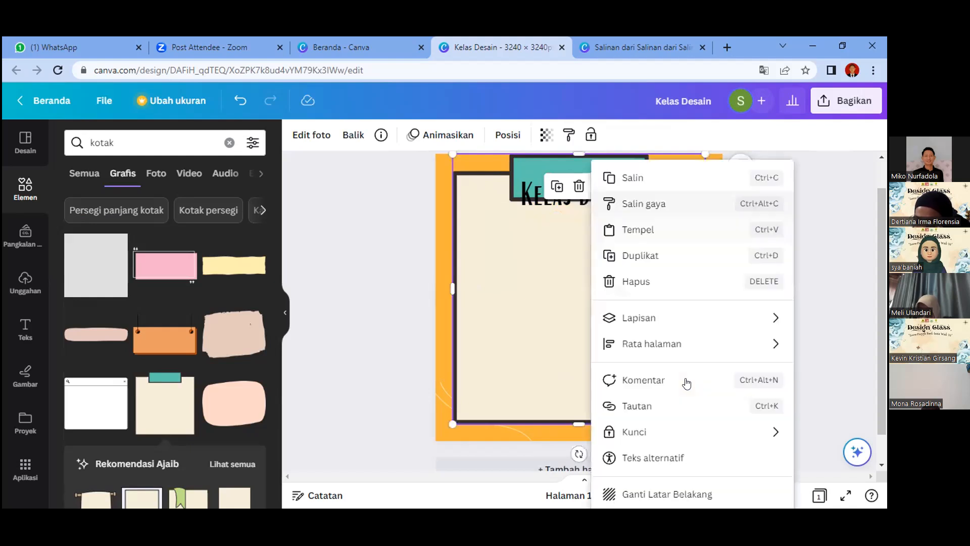
left_click(643, 317)
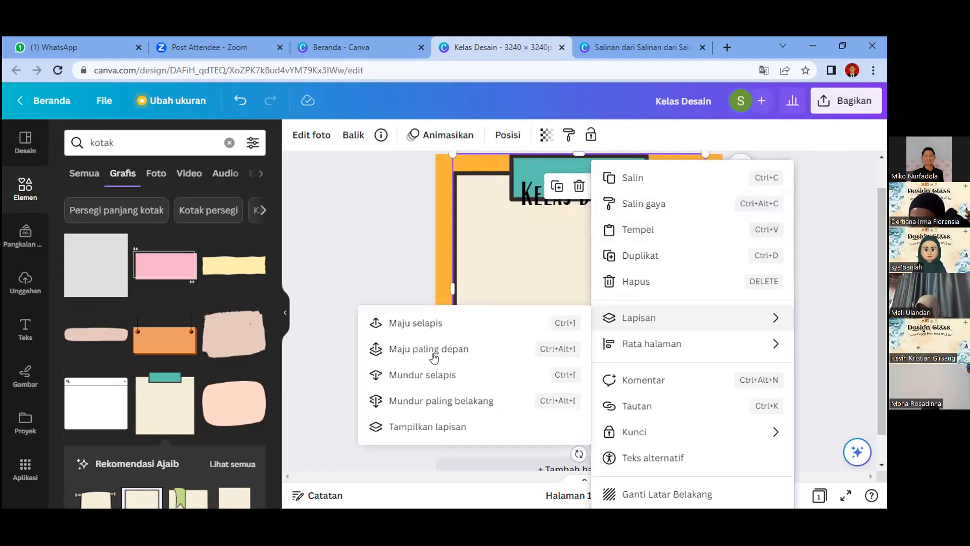
left_click(438, 400)
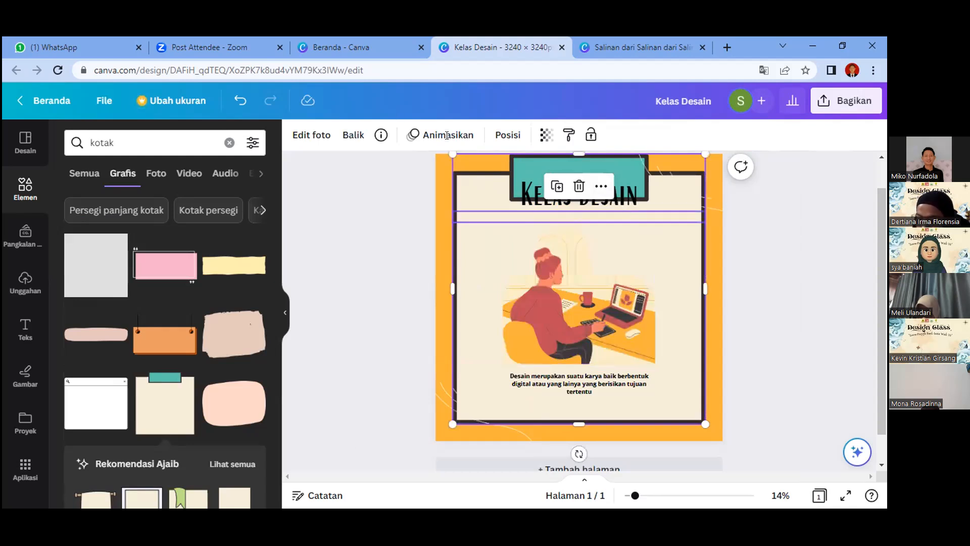
Delete the cream note graphic with the teal tab from the page.
key("Tab")
left_click(484, 137)
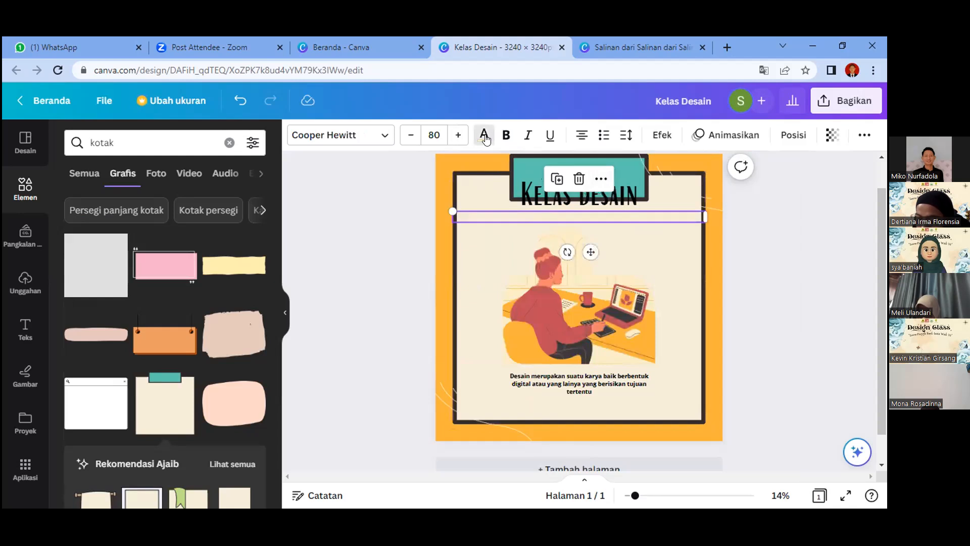
key("Escape")
left_click(439, 183)
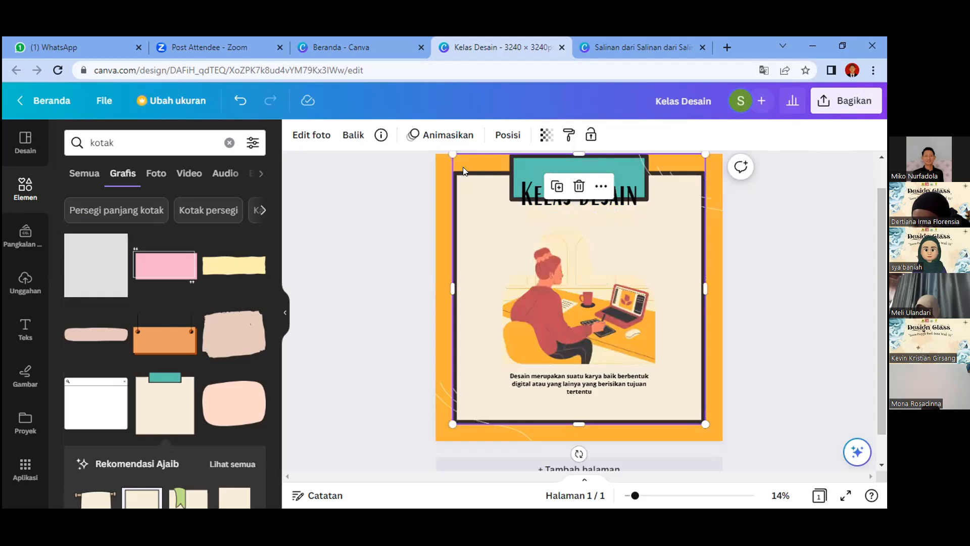
key("Delete")
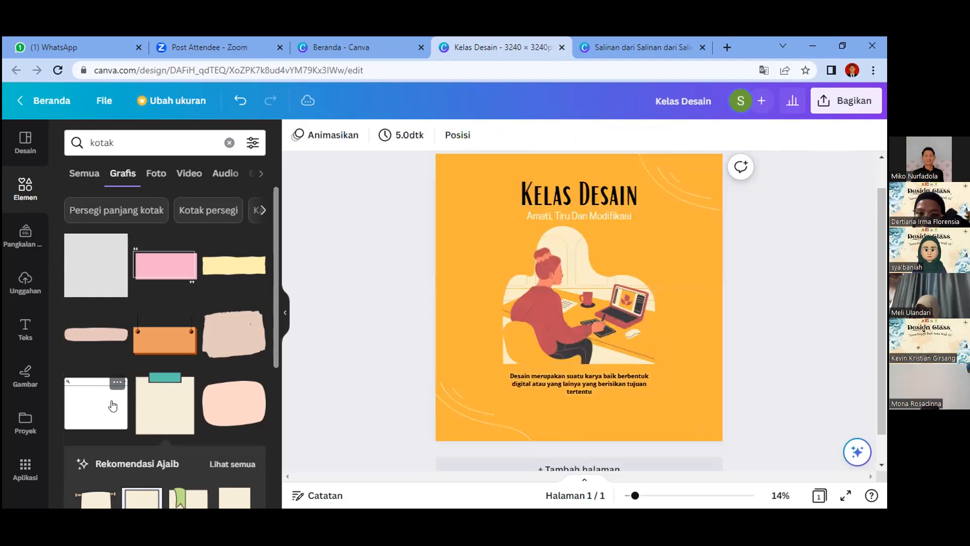
Insert the white search-window graphic, enlarged to nearly the page width and centred, and send it behind the texts and illustration.
left_click(100, 407)
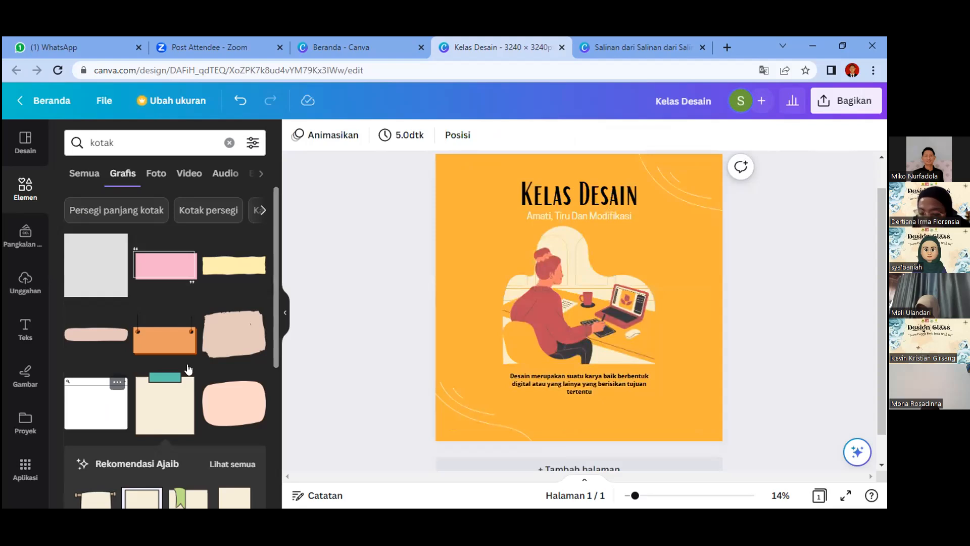
left_click_drag(598, 282, 506, 171)
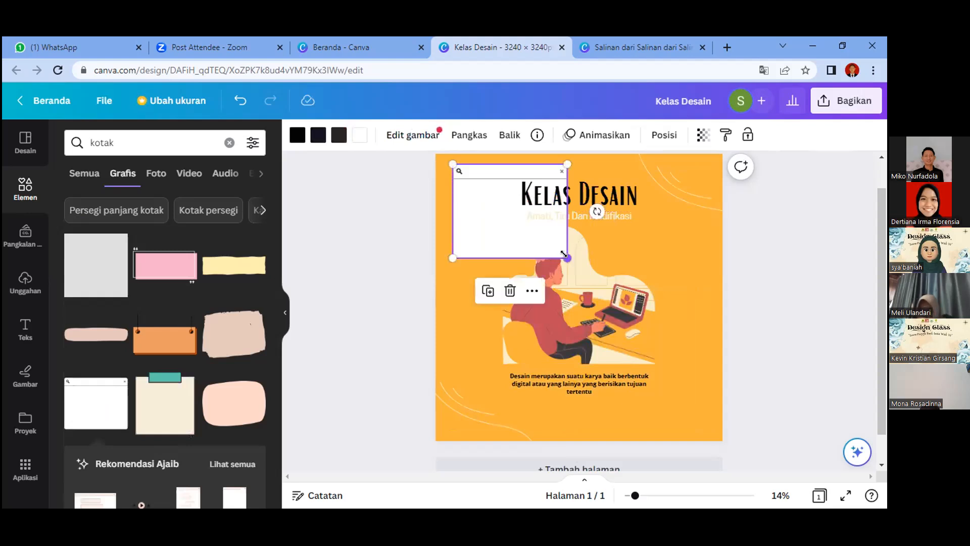
left_click_drag(632, 374, 640, 445)
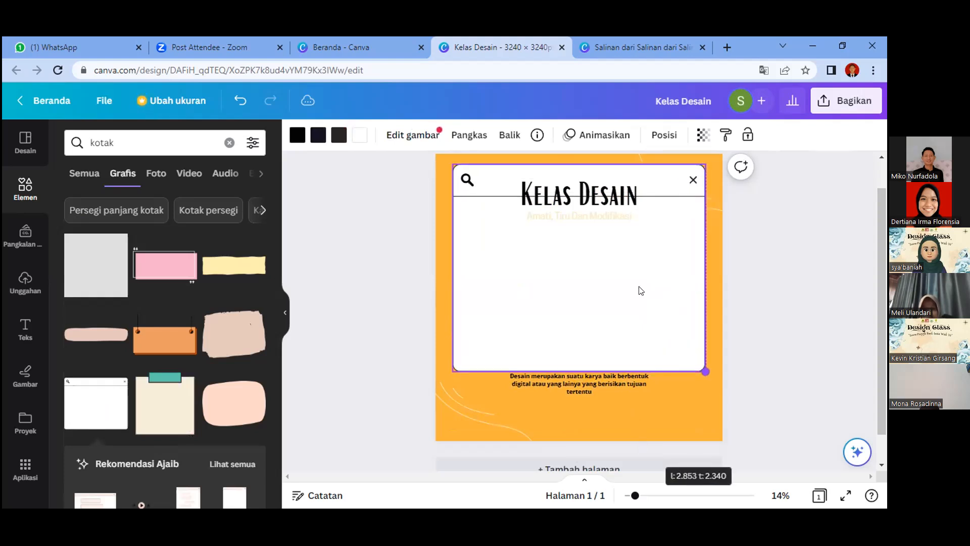
left_click_drag(644, 294, 643, 272)
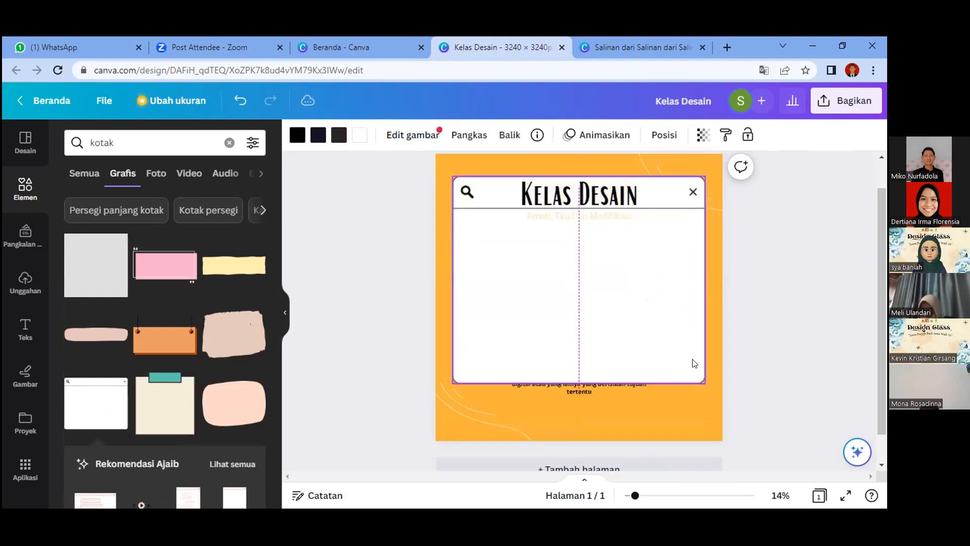
left_click_drag(699, 366, 689, 305)
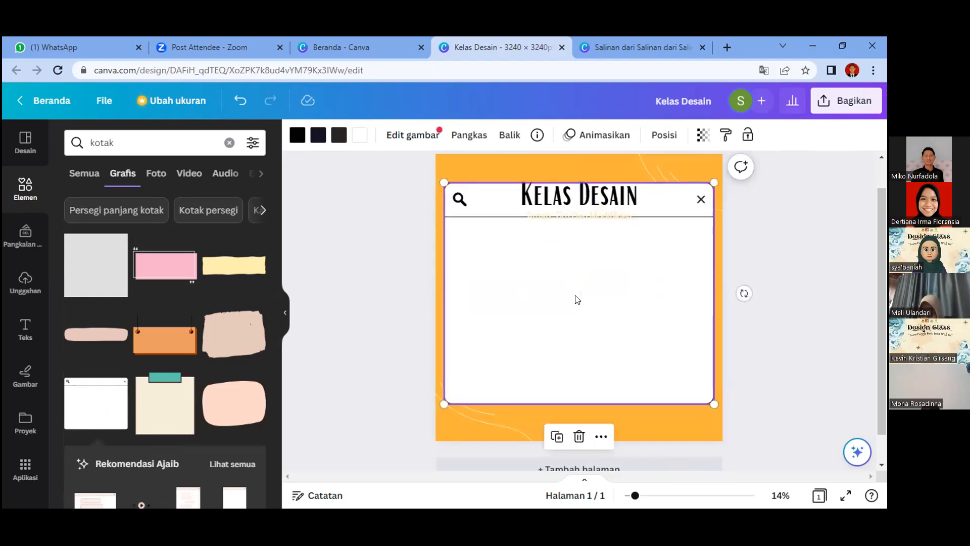
left_click(600, 437)
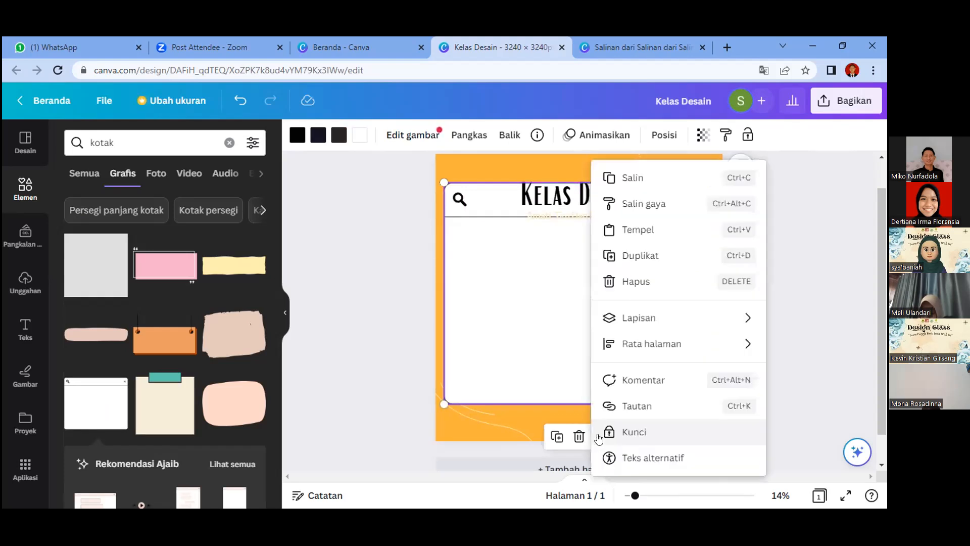
left_click(633, 318)
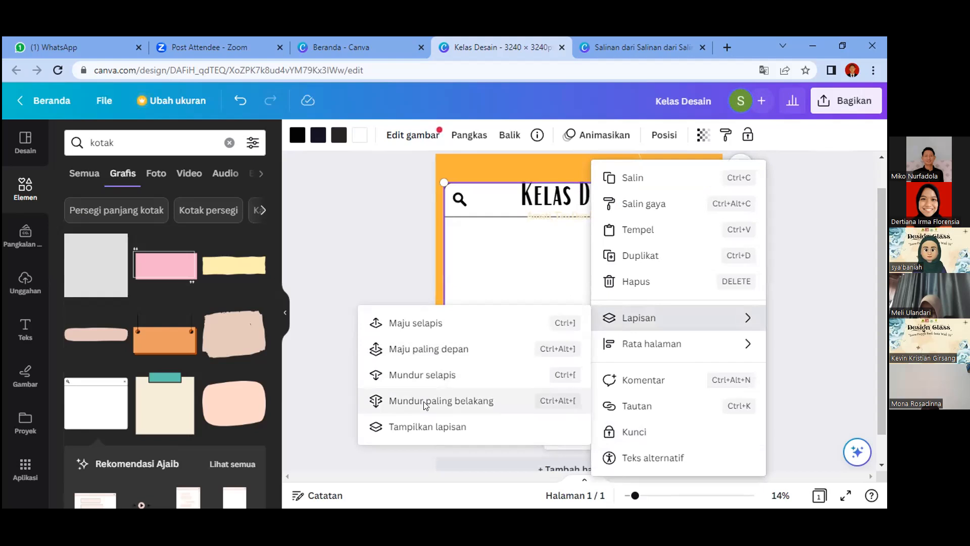
Set the text colour of the subheading "Amati, Tiru Dan Modifikasi" to orange #f9b23b.
left_click(587, 215)
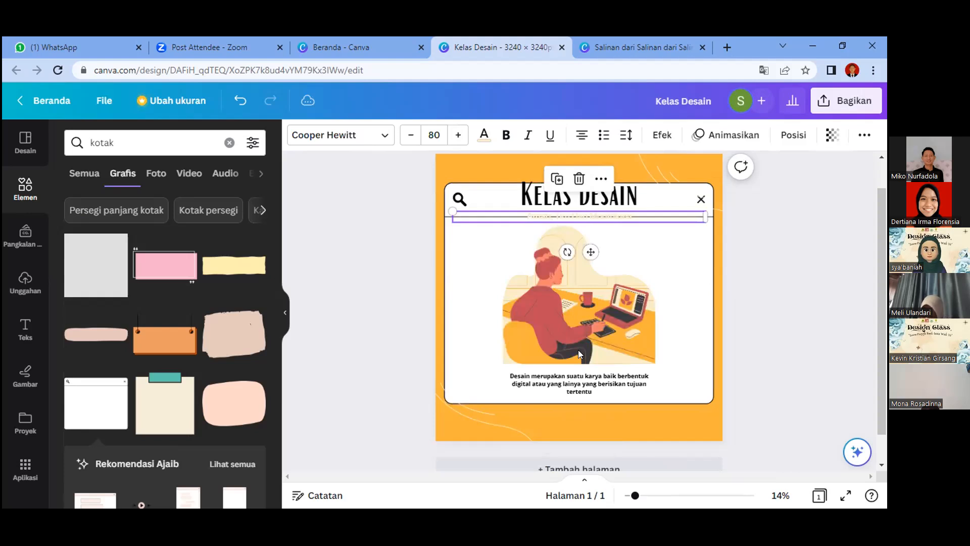
left_click(484, 135)
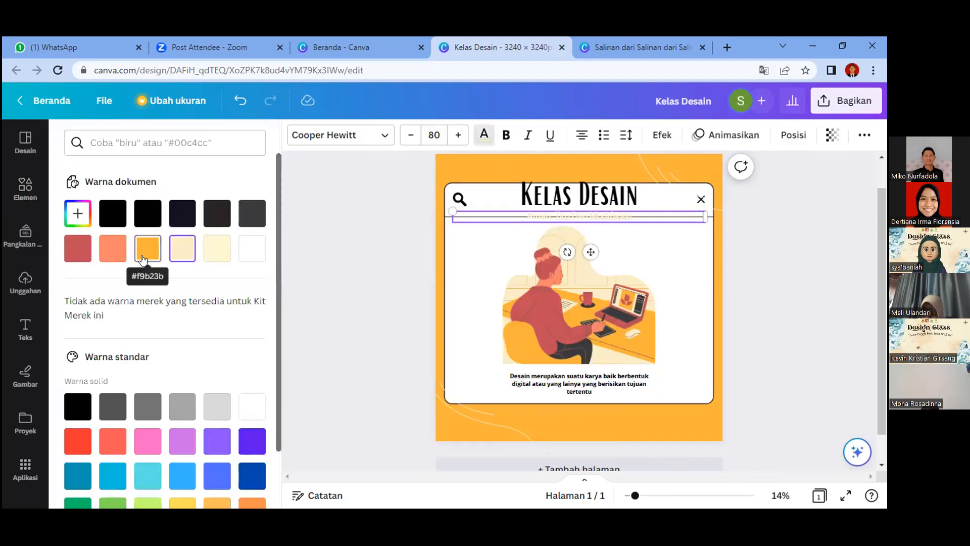
left_click(144, 259)
left_click(183, 491)
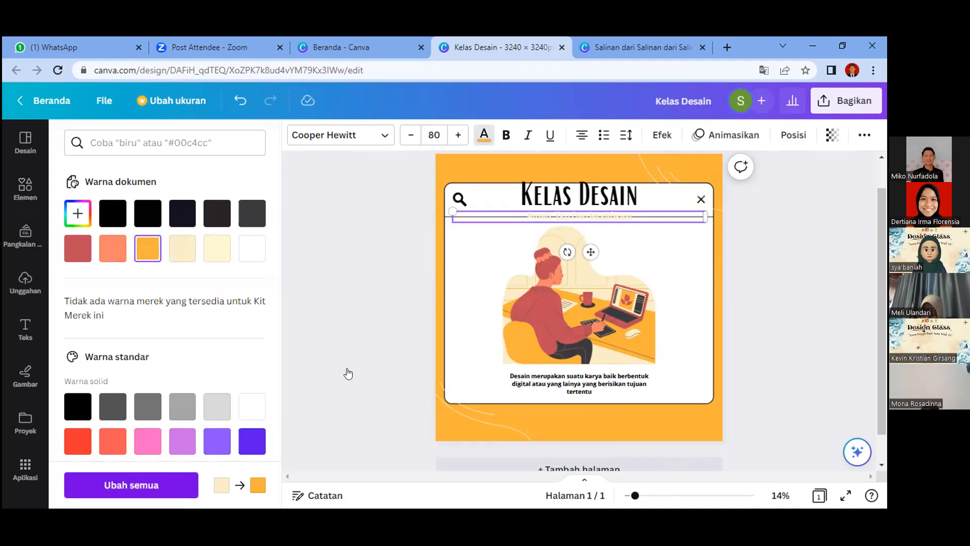
key("Escape")
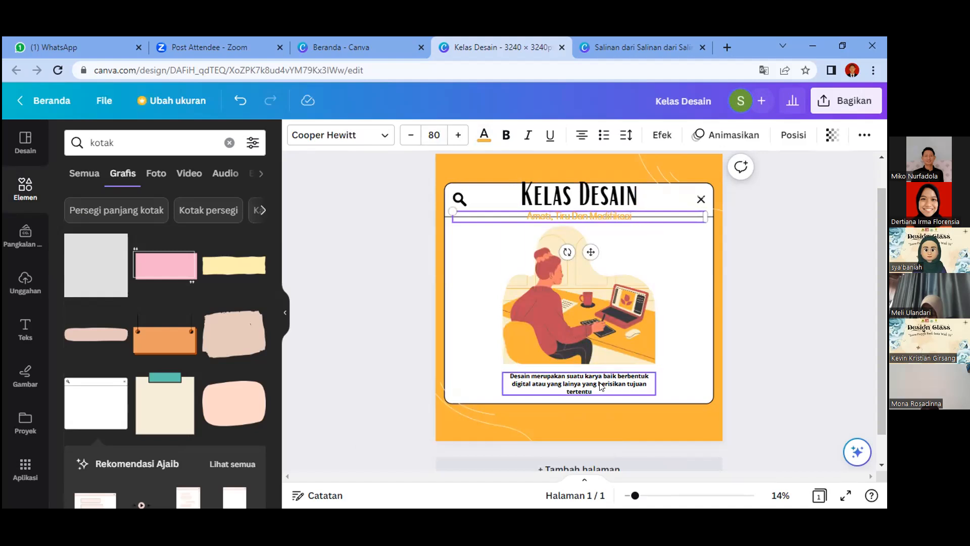
Move the body text slightly down, and shrink the illustration and centre it above that text.
left_click_drag(580, 384, 579, 390)
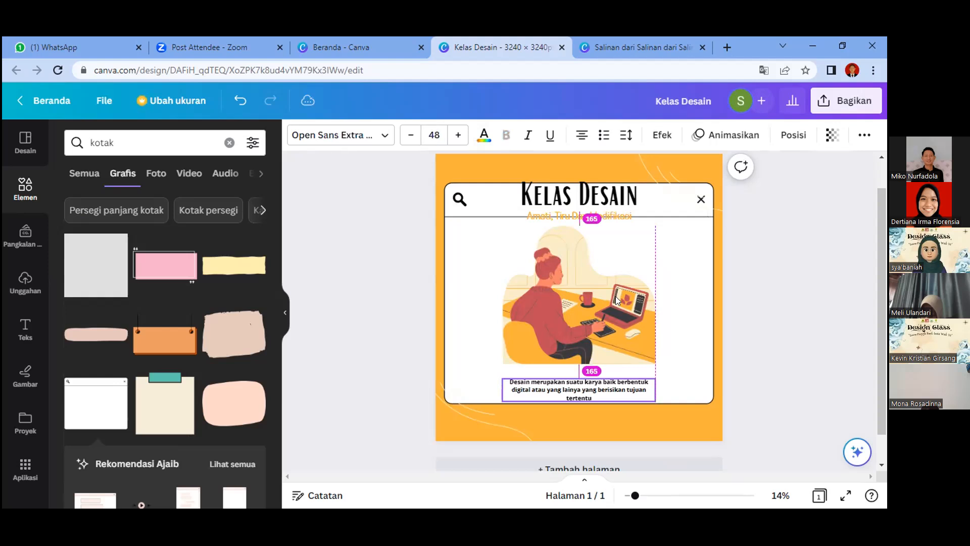
left_click(501, 223)
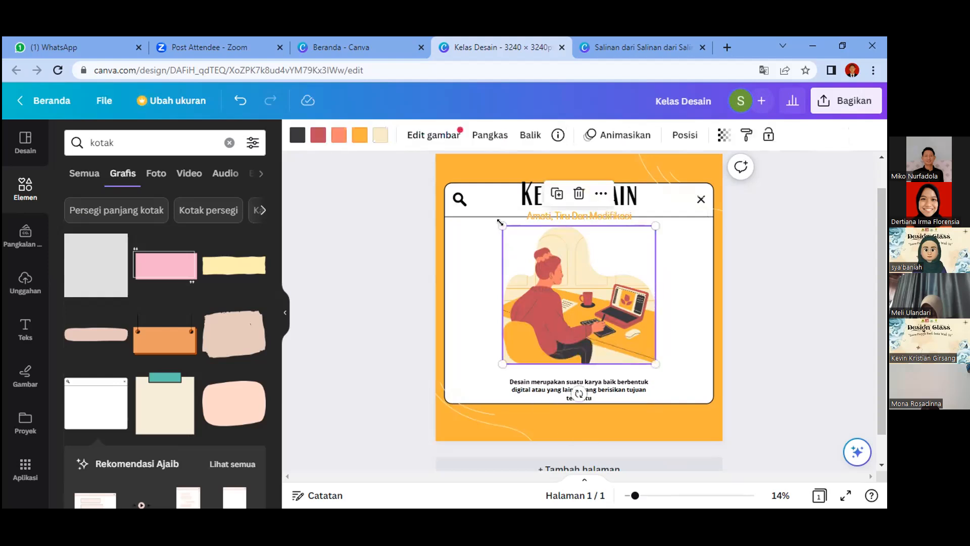
left_click_drag(511, 246, 529, 262)
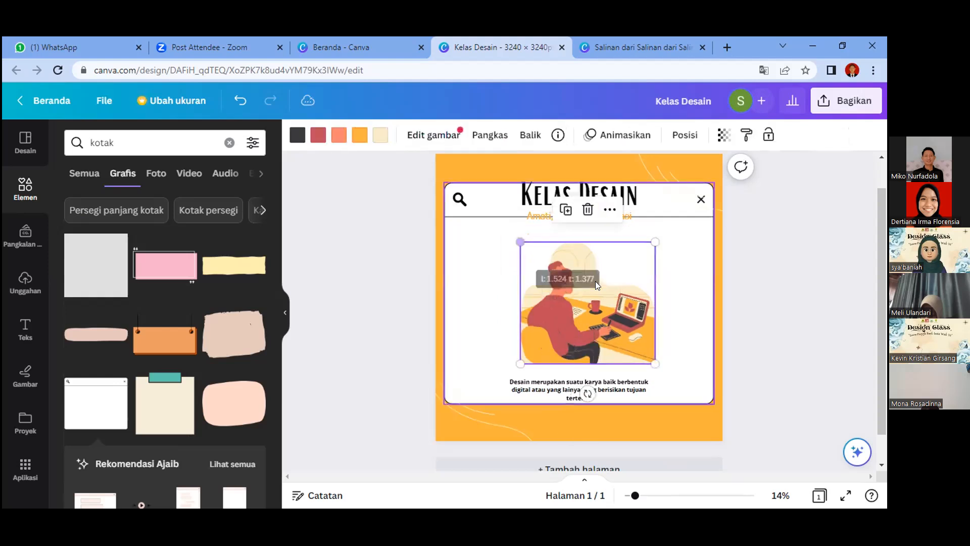
left_click_drag(587, 285, 589, 281)
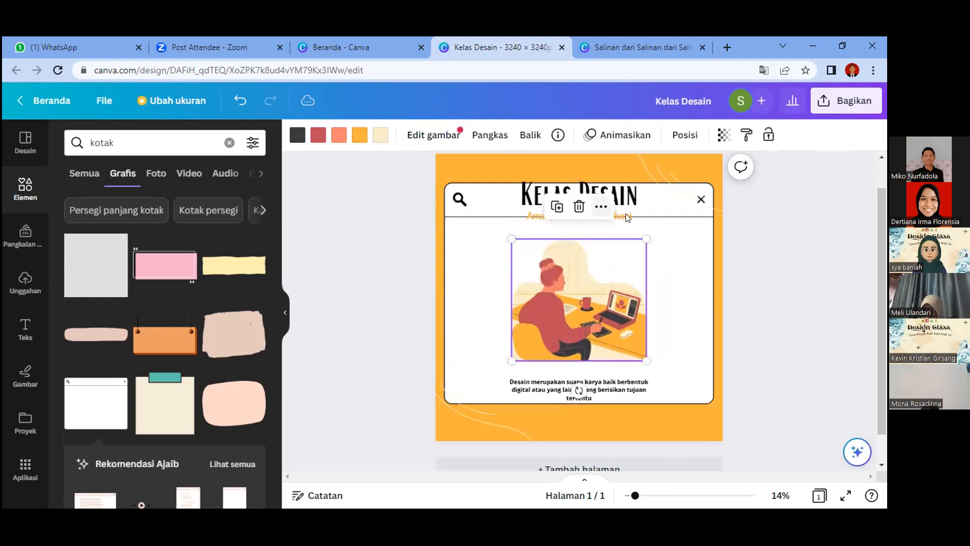
Move the subheading below the window graphic's divider line and lower the title to sit inside its header bar.
left_click_drag(624, 222, 623, 228)
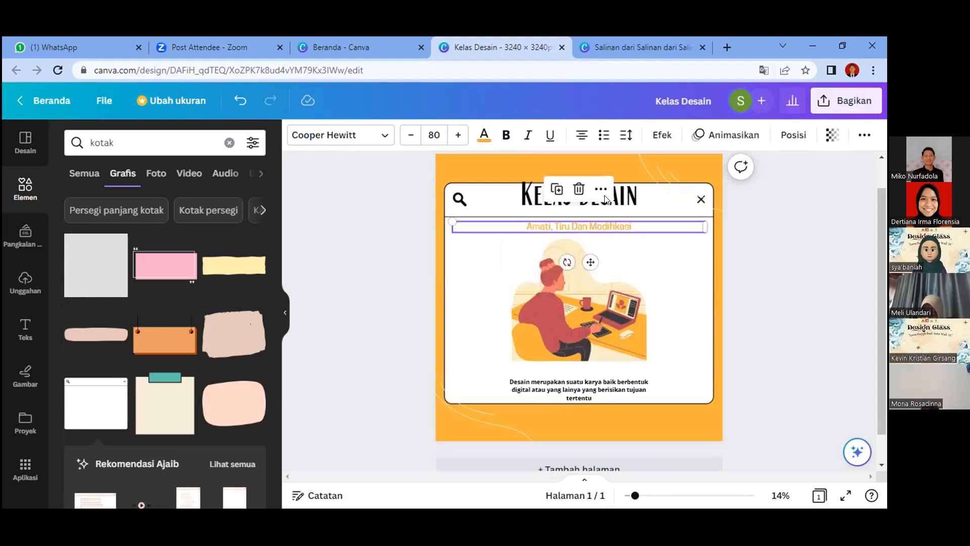
key("Escape")
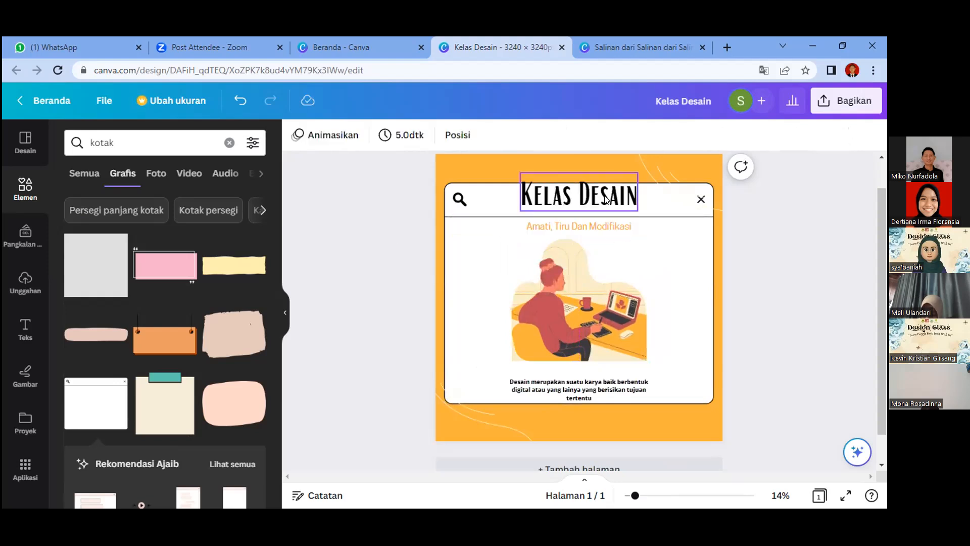
left_click_drag(606, 199, 608, 201)
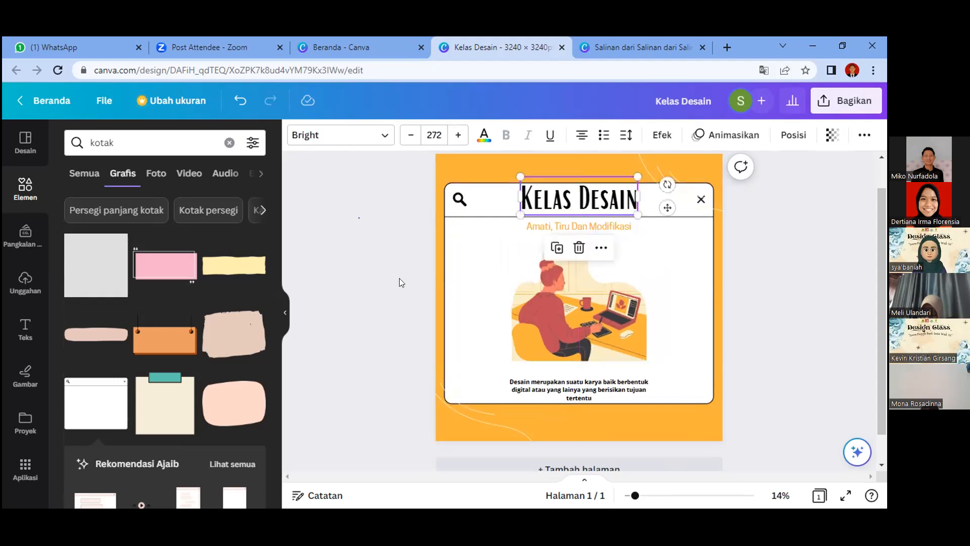
Shift the two curved lines graphics outward, towards the page's upper-right and lower-left corners.
left_click(727, 198)
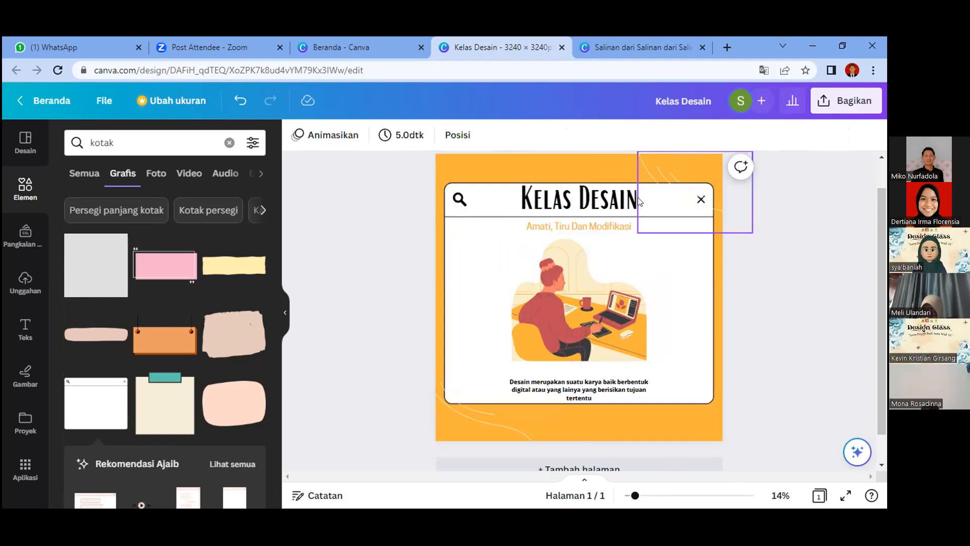
left_click(680, 192)
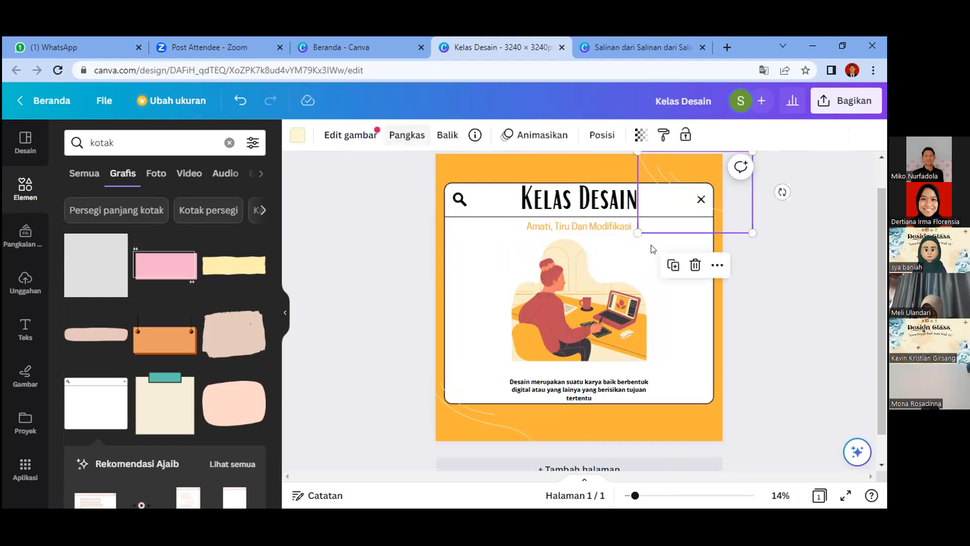
left_click(717, 267)
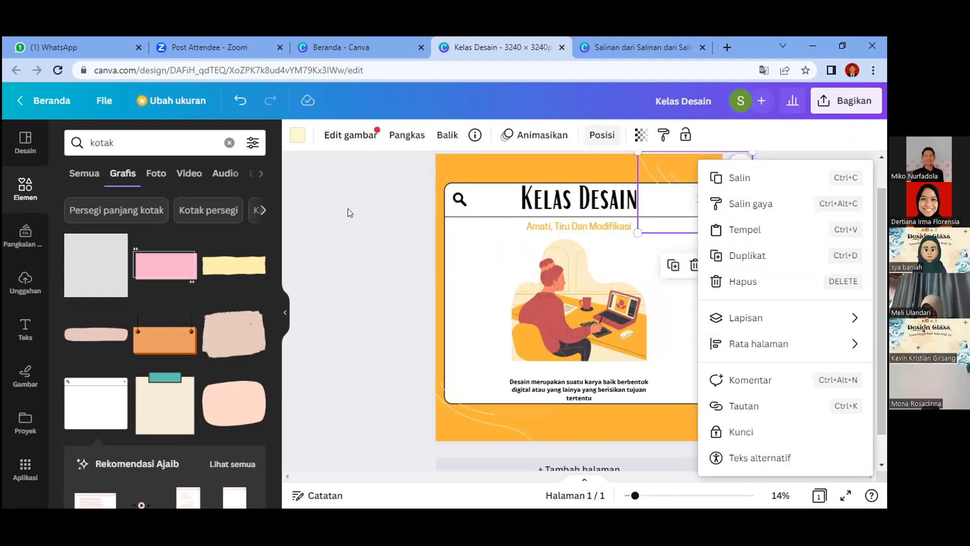
left_click(736, 203)
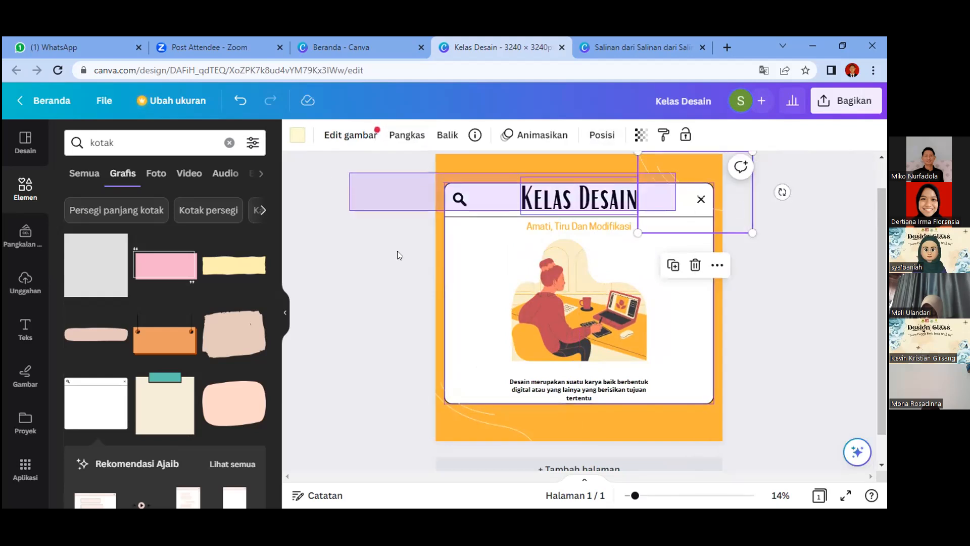
left_click(676, 177)
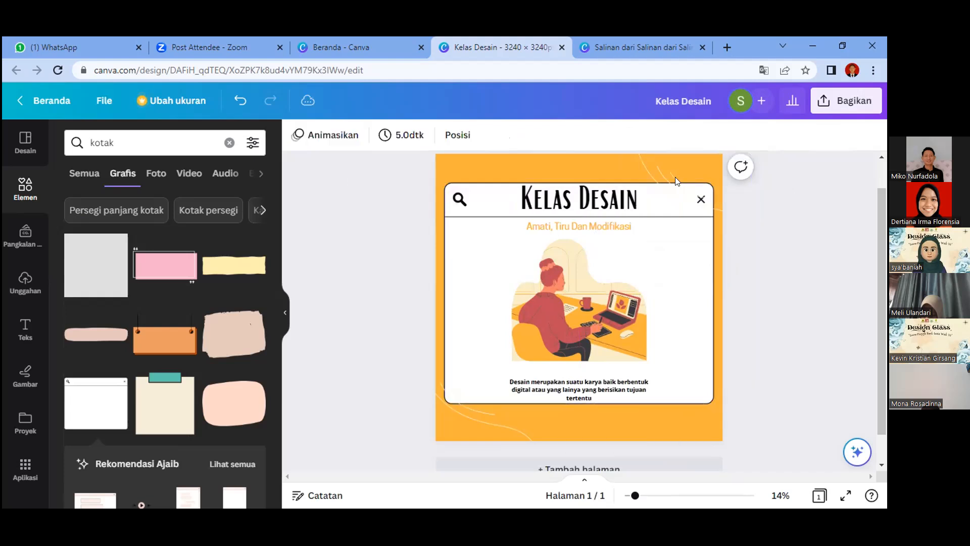
left_click_drag(684, 152, 684, 168)
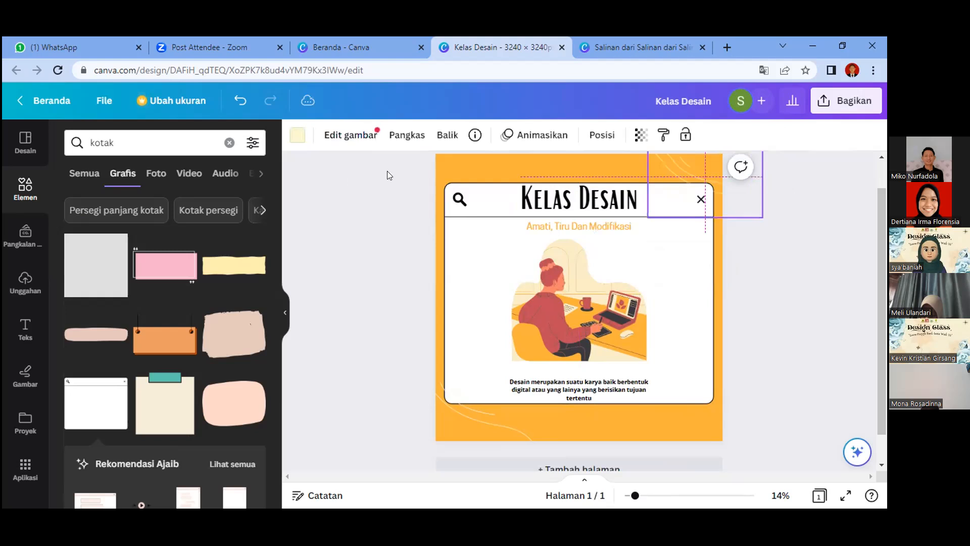
left_click(491, 411)
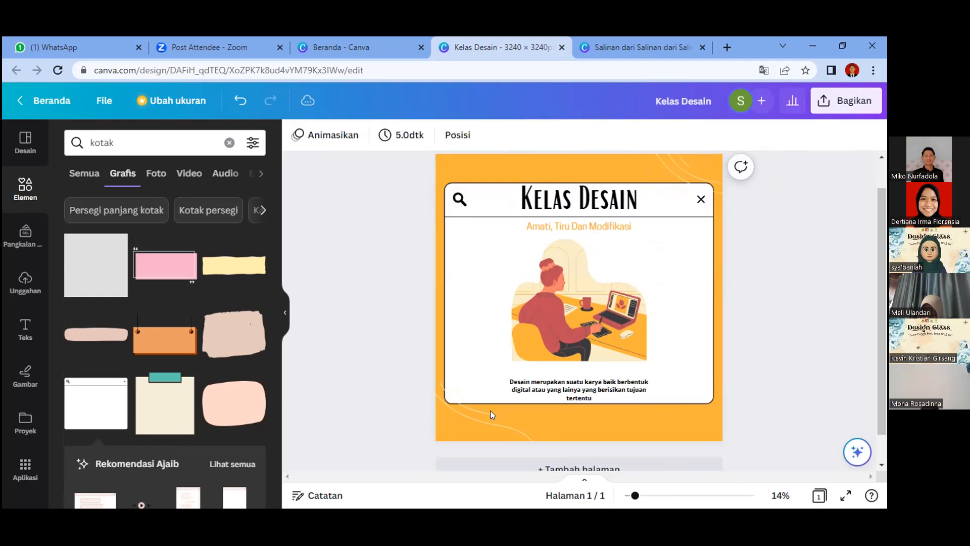
left_click_drag(488, 425, 488, 443)
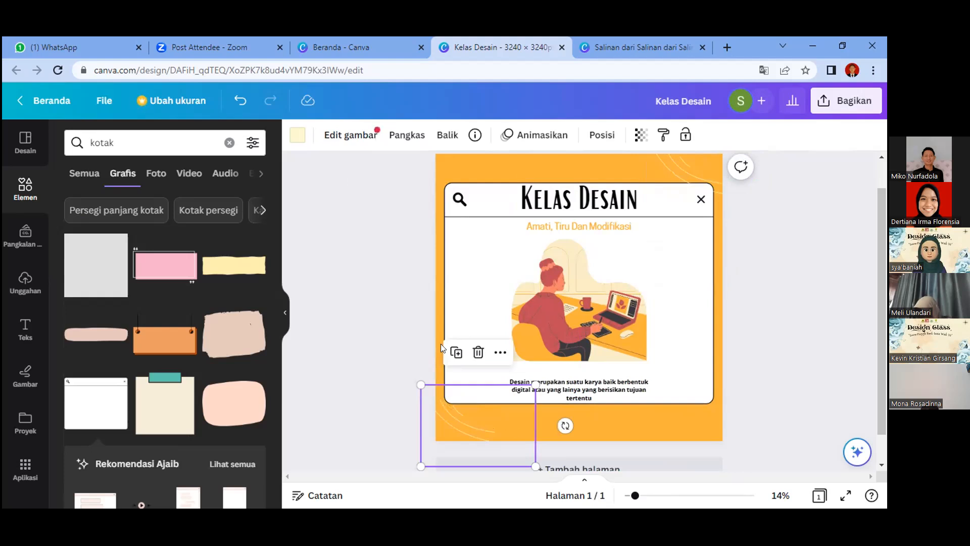
Duplicate the lower-left curved lines graphic and place the copy at the page's lower-right corner.
left_click_drag(479, 421, 820, 426)
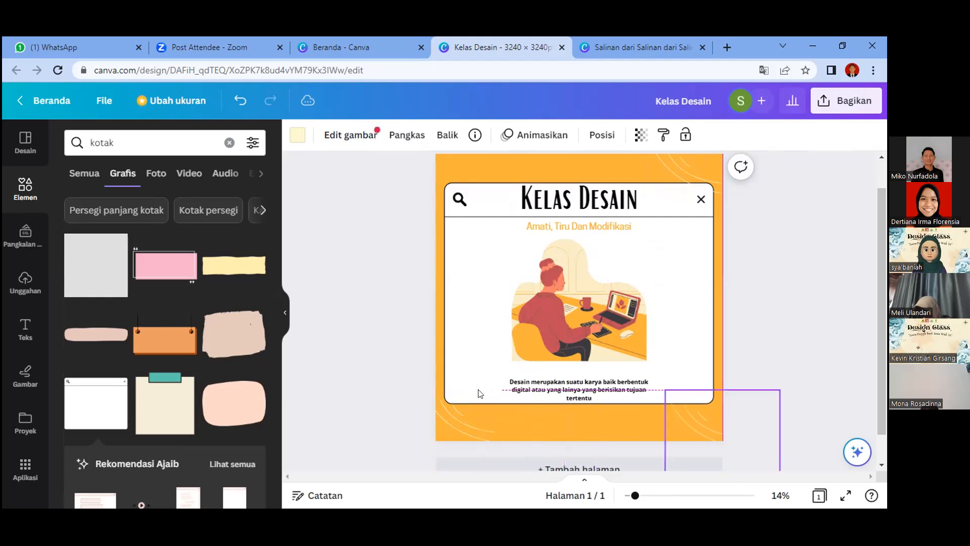
left_click_drag(710, 415, 709, 410)
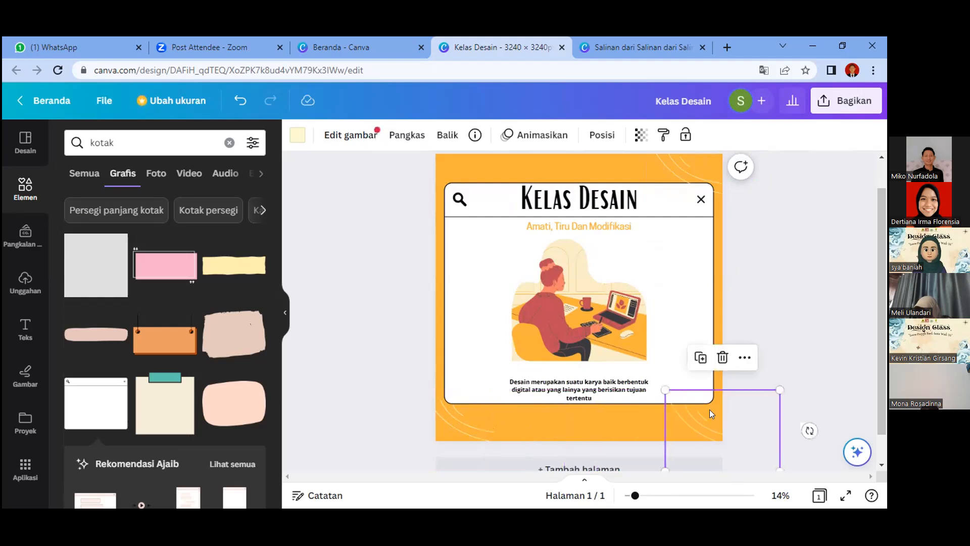
left_click(702, 358)
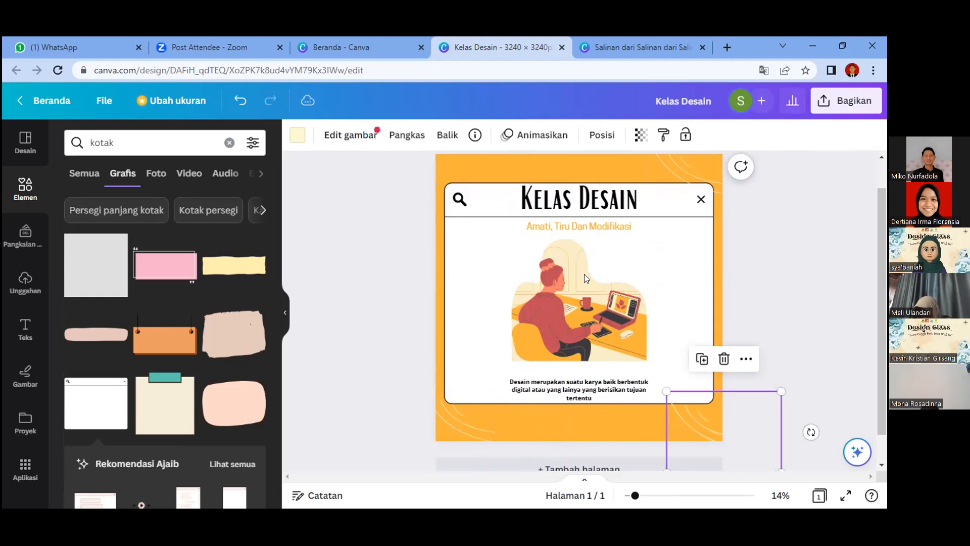
Place another copy of the curved lines graphic at the page's upper-left corner.
left_click_drag(472, 120, 445, 138)
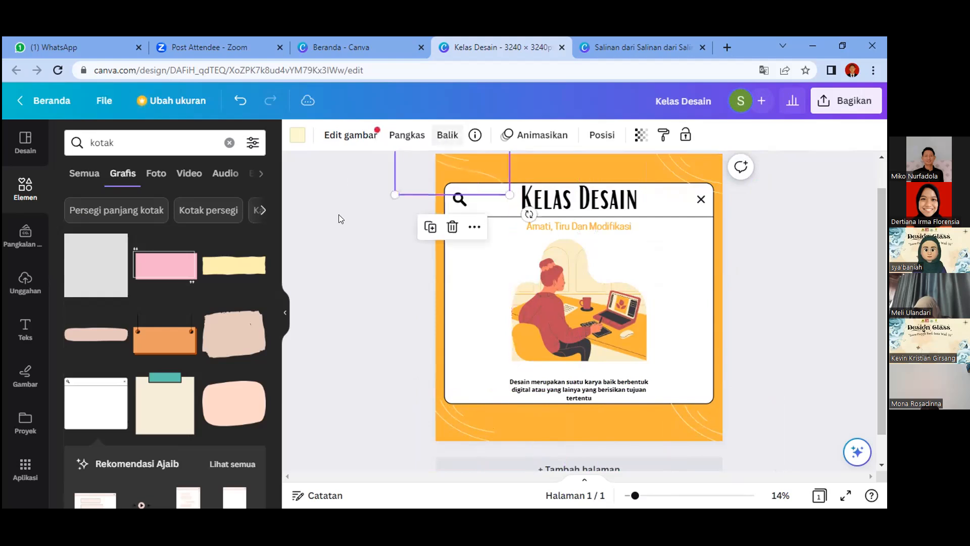
left_click(377, 321)
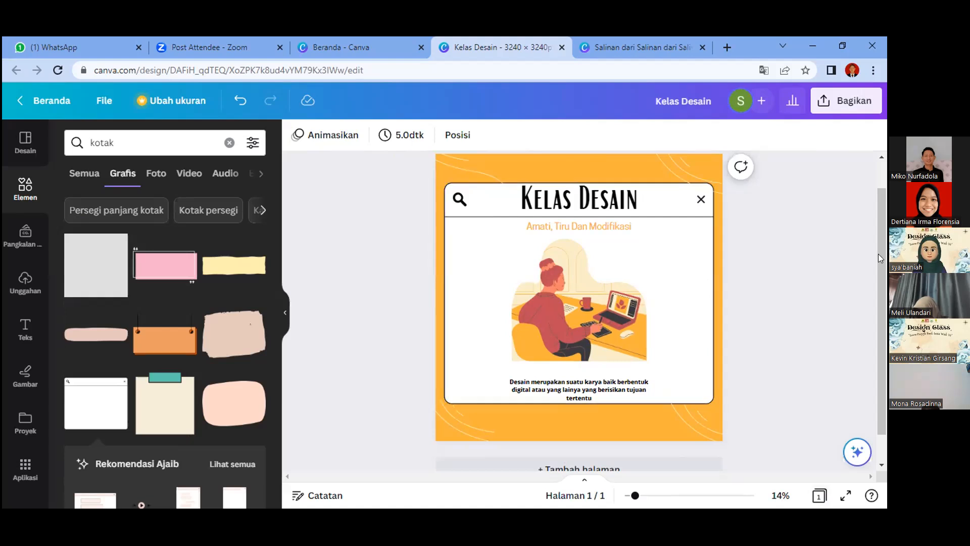
Add a second page and apply the blue 3D "Hari Pendidikan Nasional" template from the Hari pendidikan category to it.
scroll(884, 293, "down", 1)
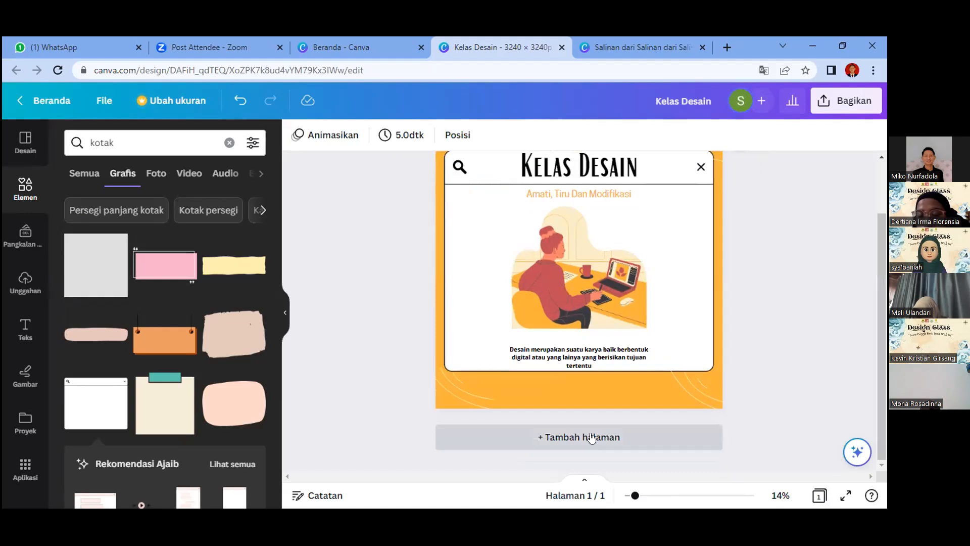
key("ctrl+Return")
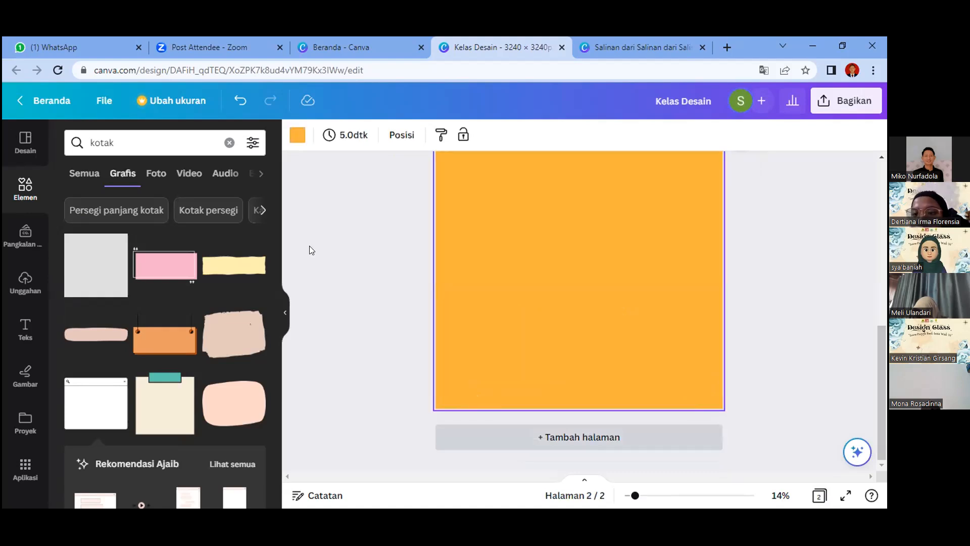
left_click(24, 145)
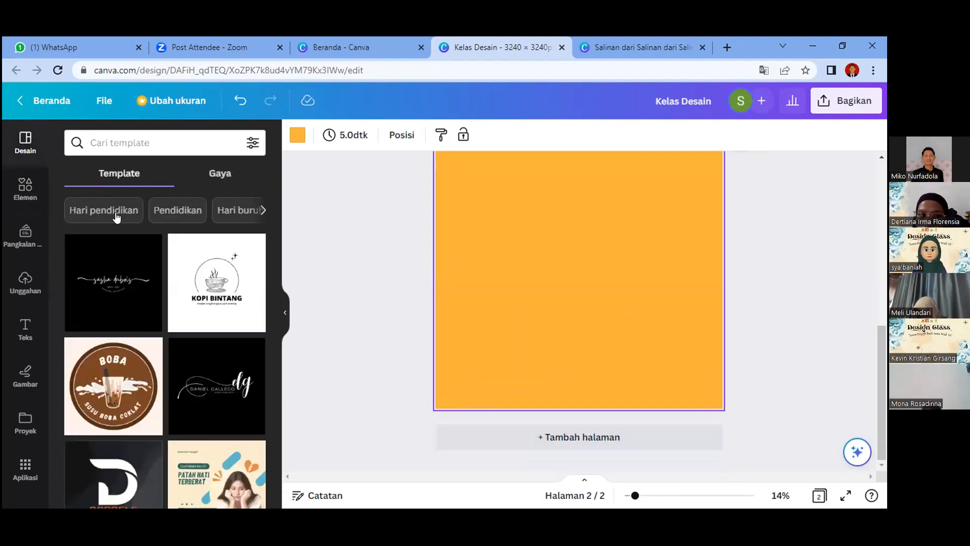
left_click(119, 211)
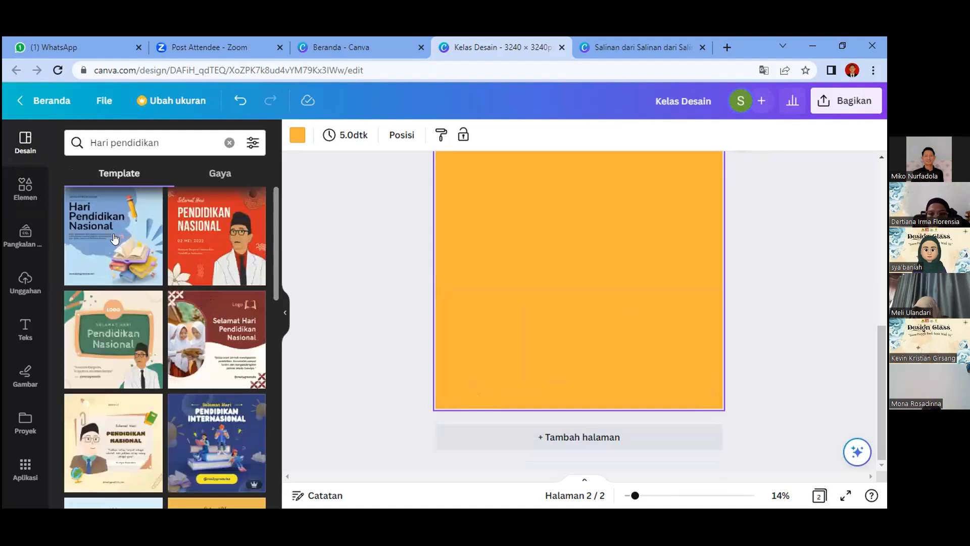
left_click(116, 233)
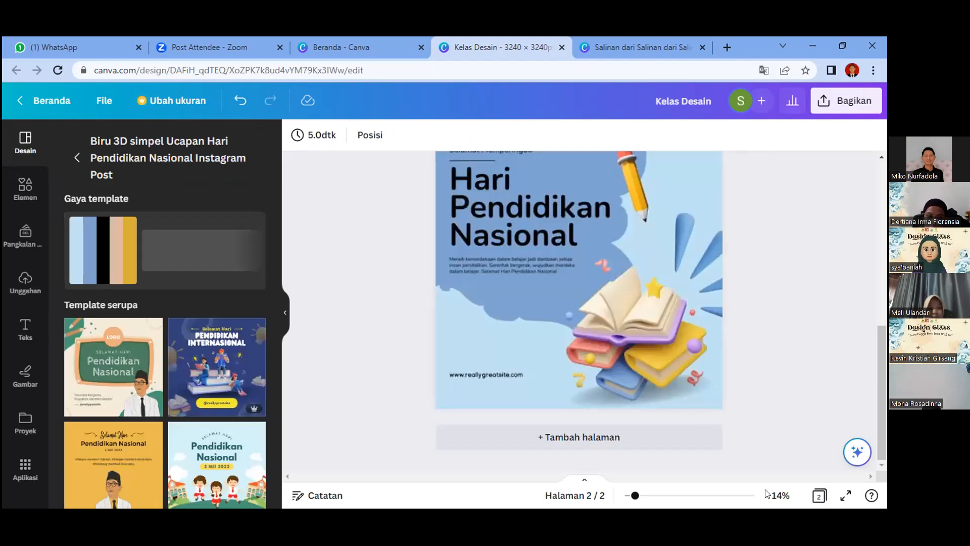
left_click(461, 245)
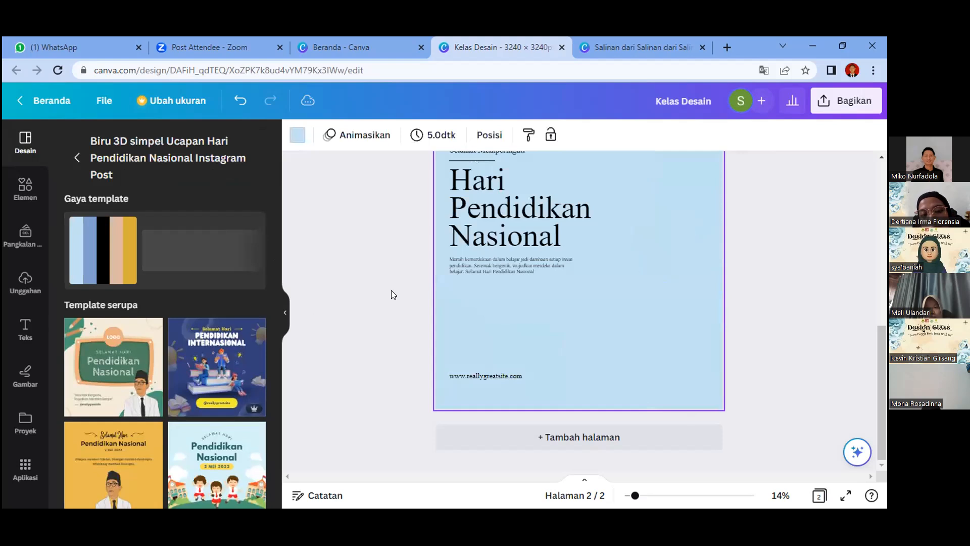